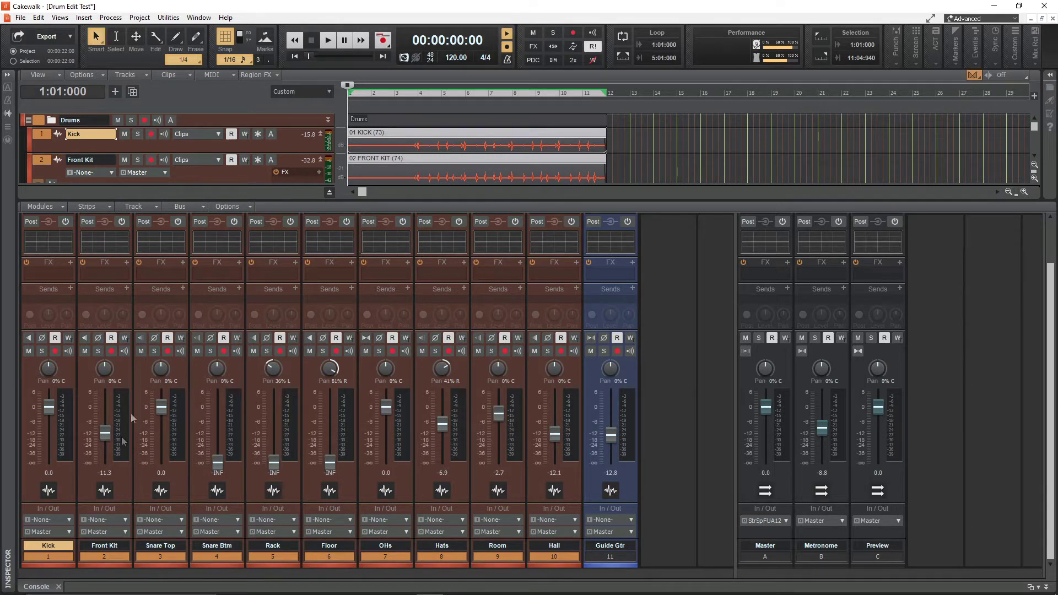
Step: Close the mixer Console so the Track view expands to show all 11 tracks
click(58, 586)
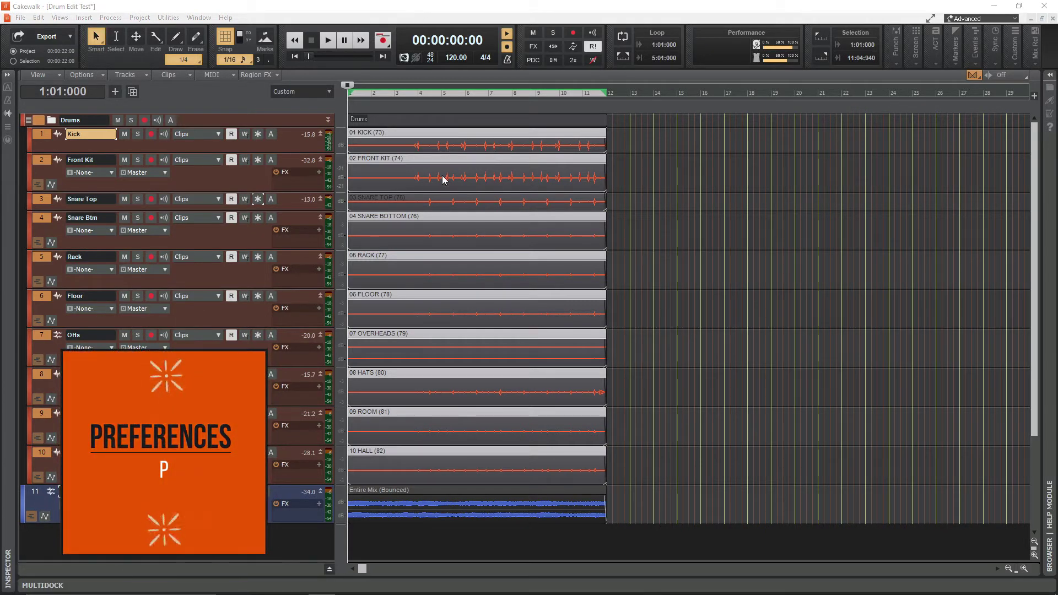
key(p)
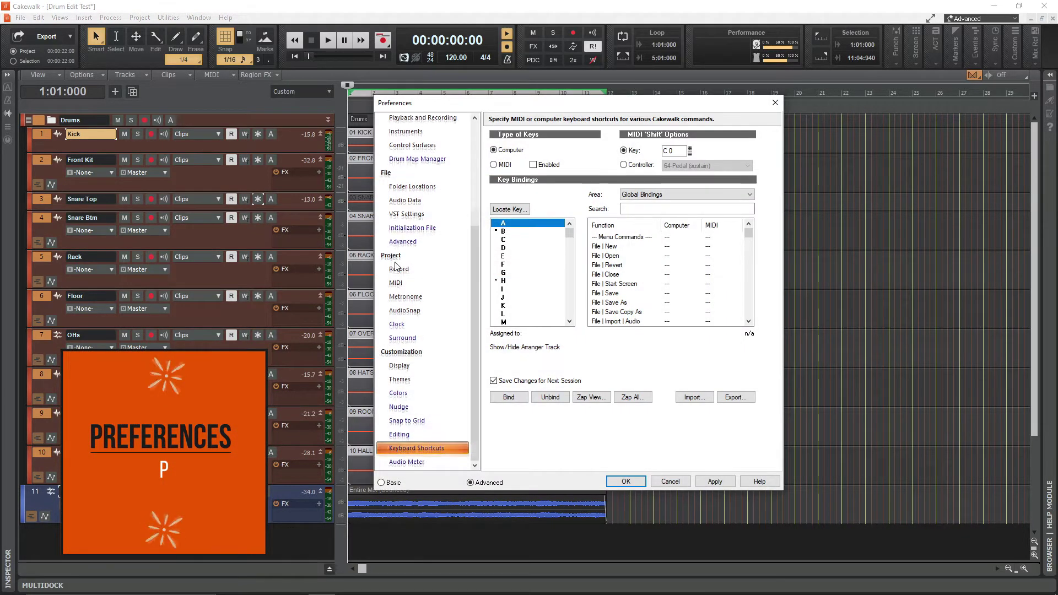
Step: Enable 'When Splitting Clips in Groups, Create New Groups' in Editing preferences and apply it
scroll(395, 267, down, 1)
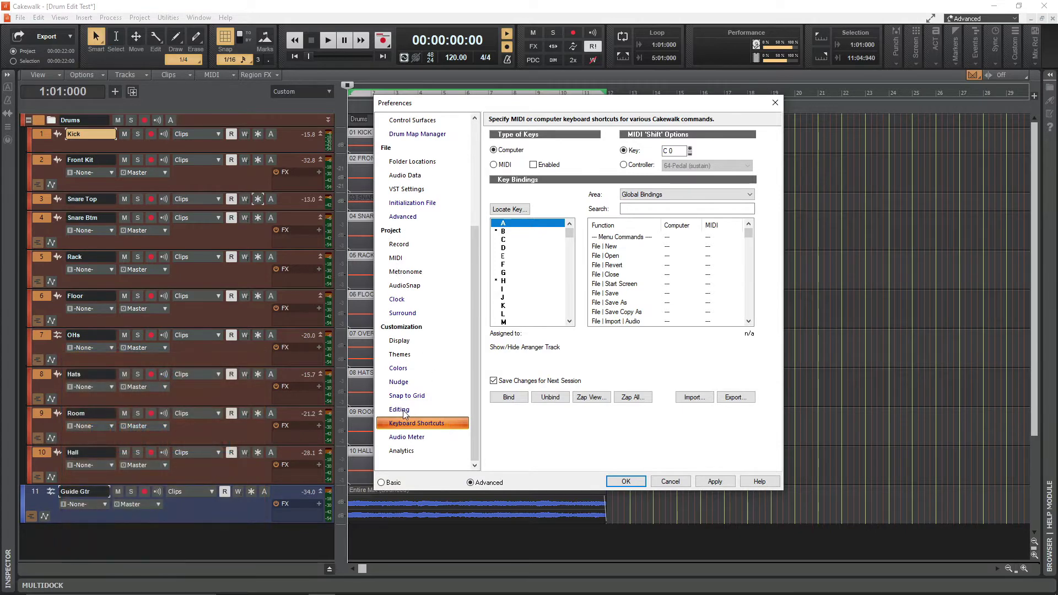
click(400, 410)
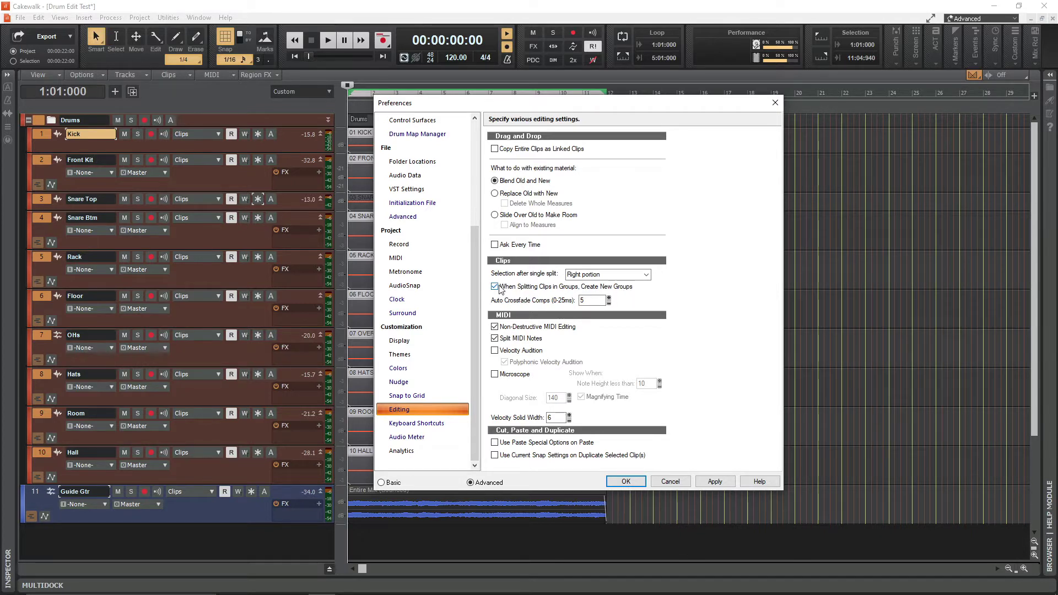
click(726, 482)
click(438, 423)
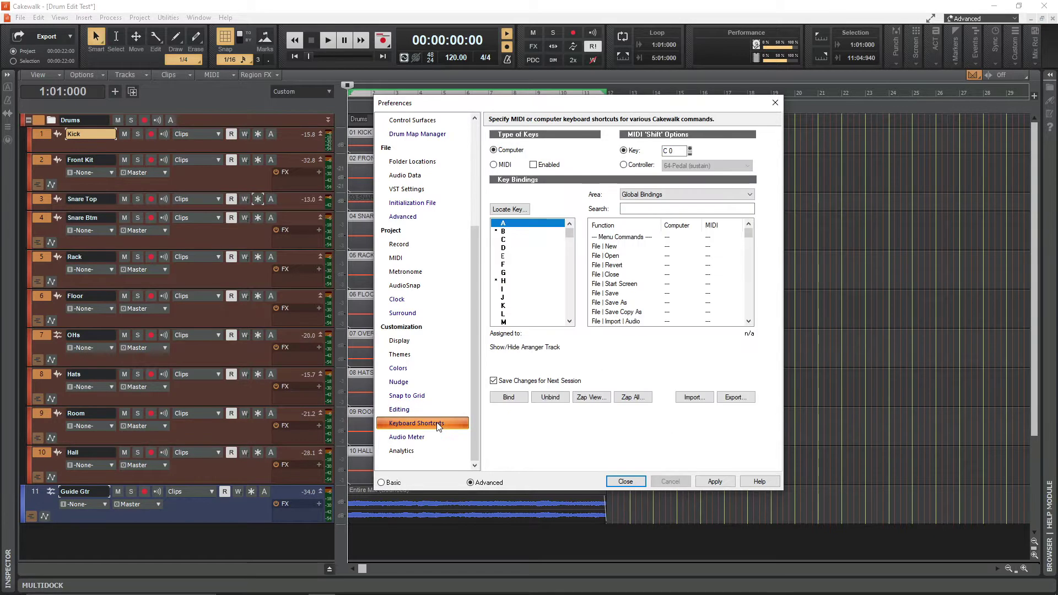
Step: Search shortcuts for 'trac', then 'hide tracks' to find the Hide Tracks binding, then close Preferences
click(667, 207)
text(track mana)
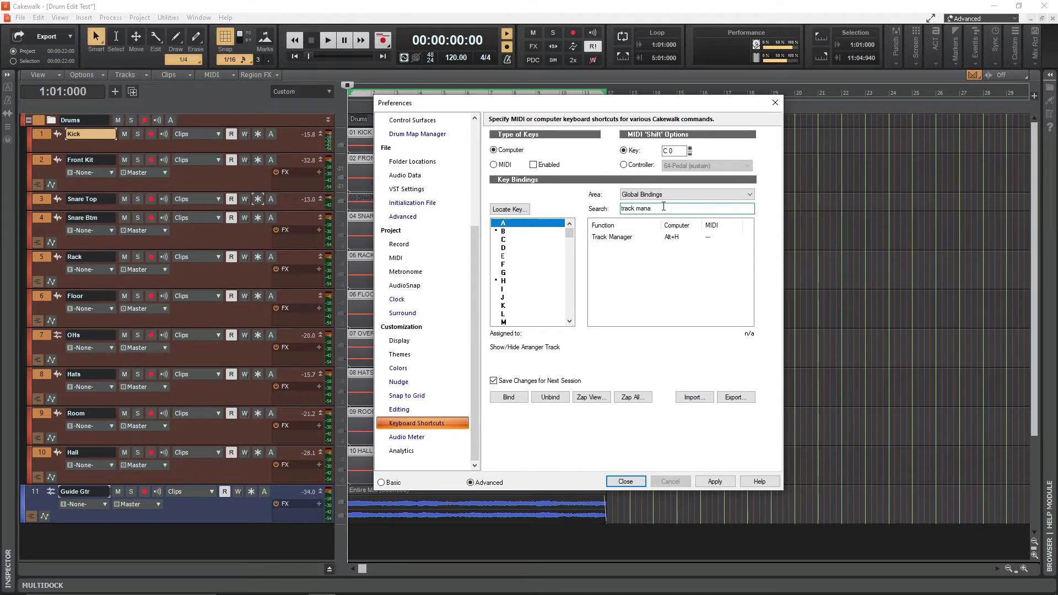
drag(654, 208, 613, 212)
text(hide tra)
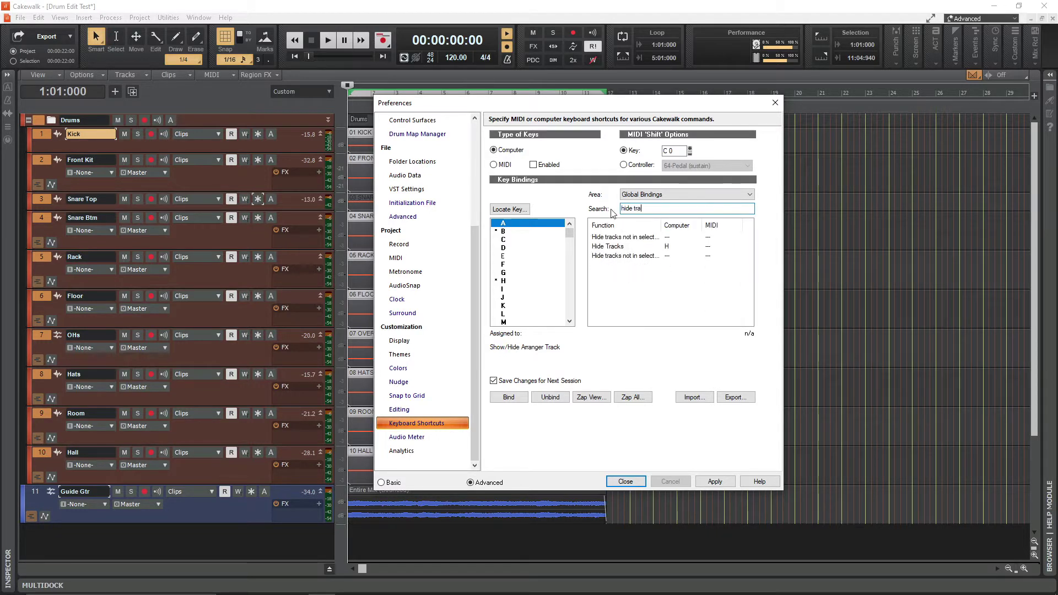
text(cks)
click(627, 482)
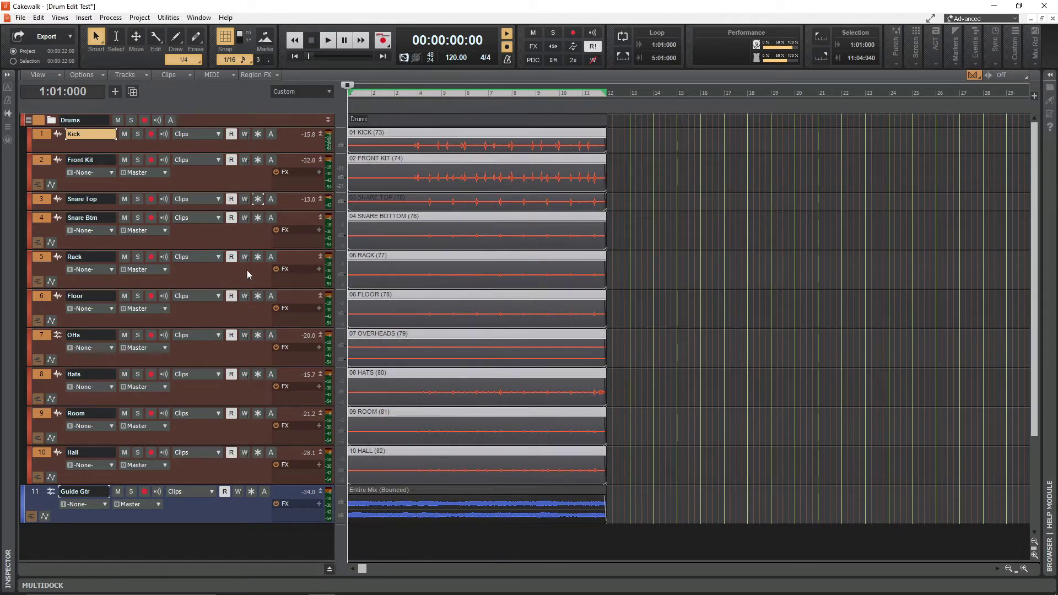
Step: Select Kick, then Snare Btm, and step through the Rack, Floor, OHs and Guide Gtr names
click(35, 131)
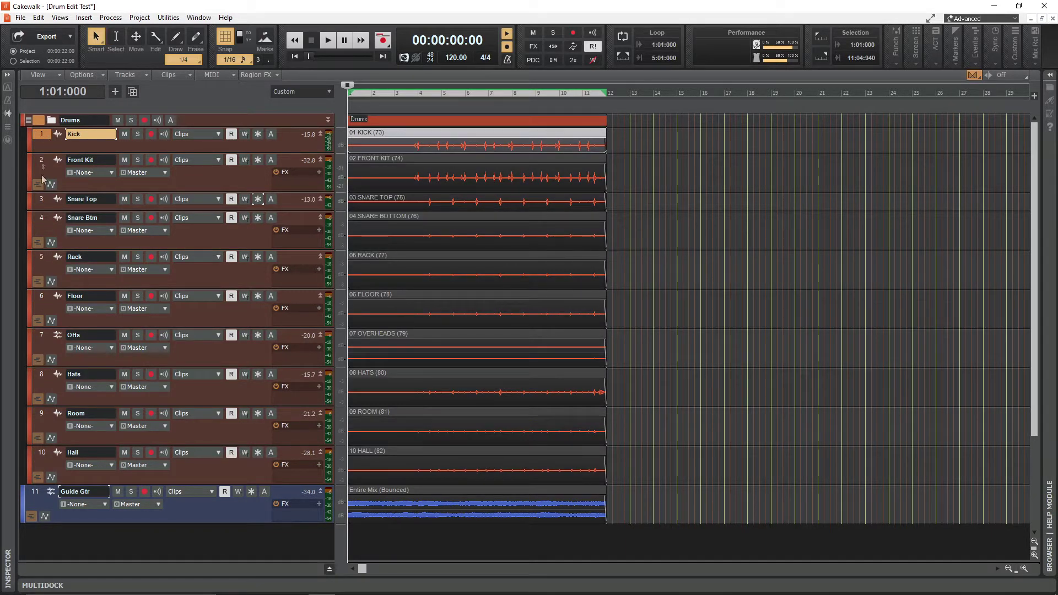
click(41, 218)
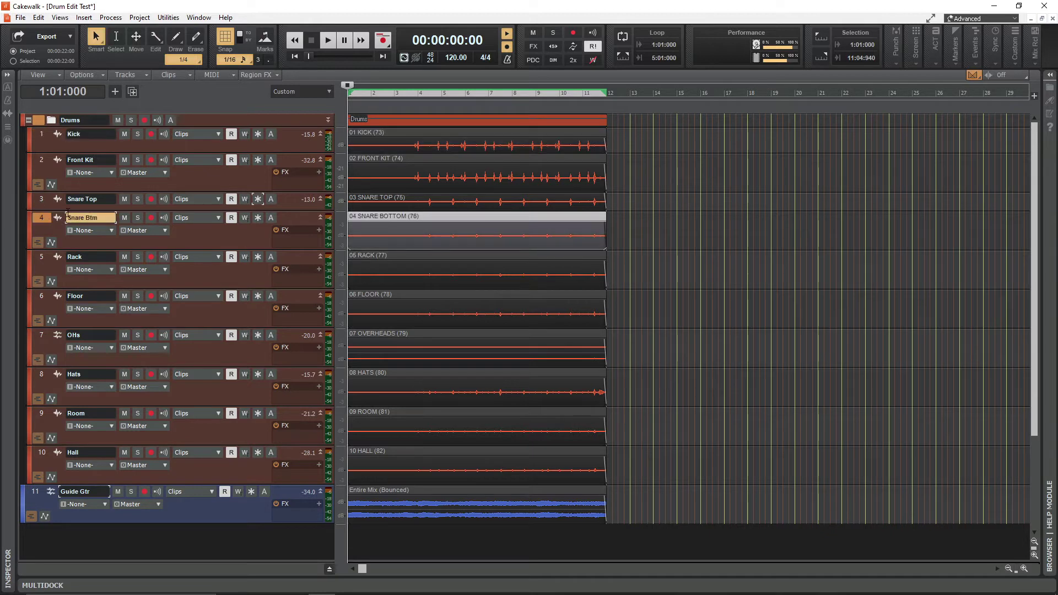
key(Tab)
key(Tab)
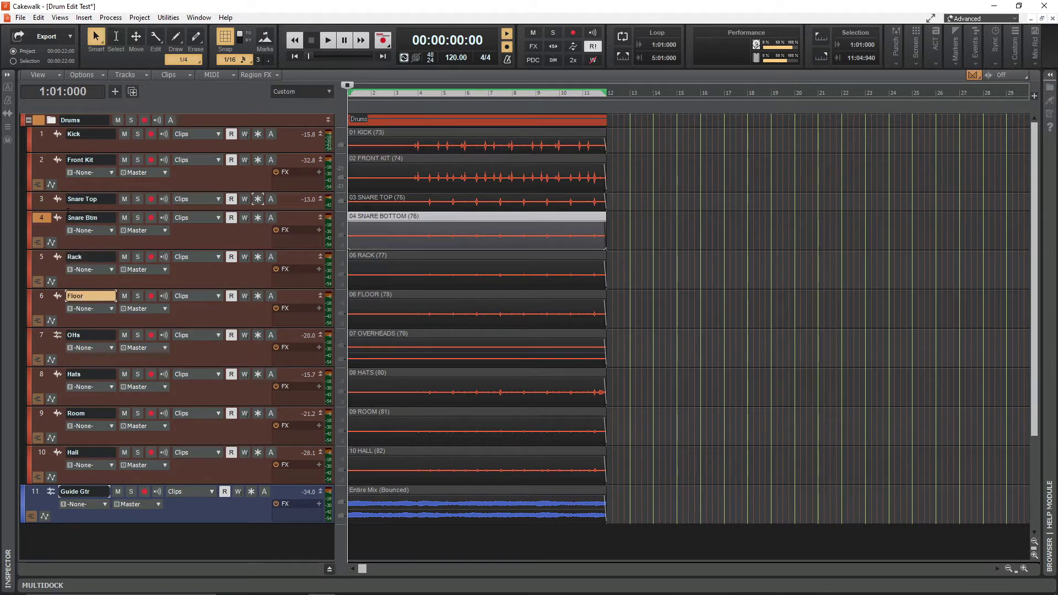
key(Tab)
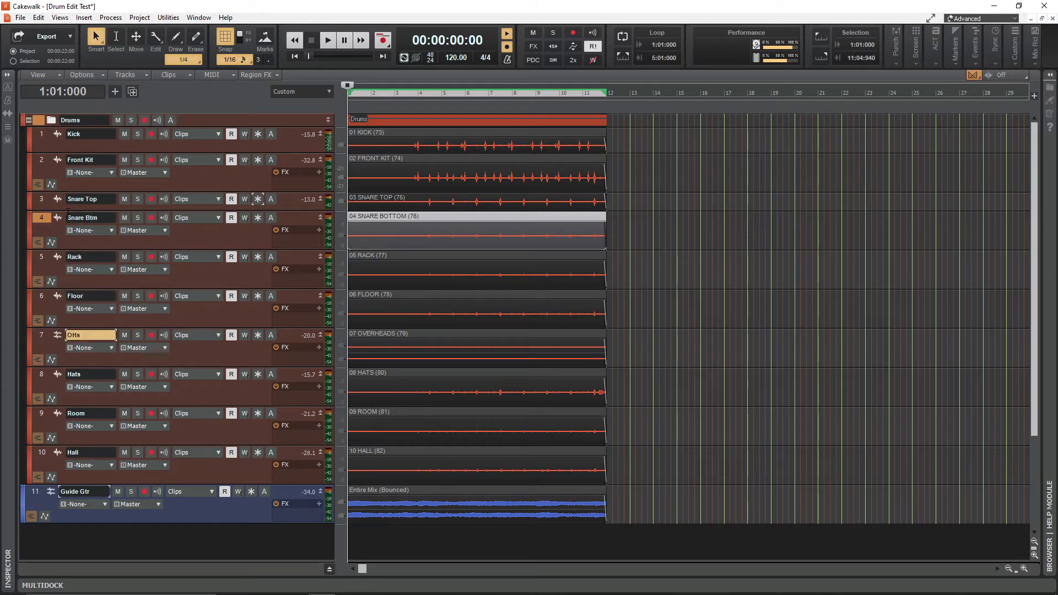
key(Tab)
key(Tab)
key(Tab)
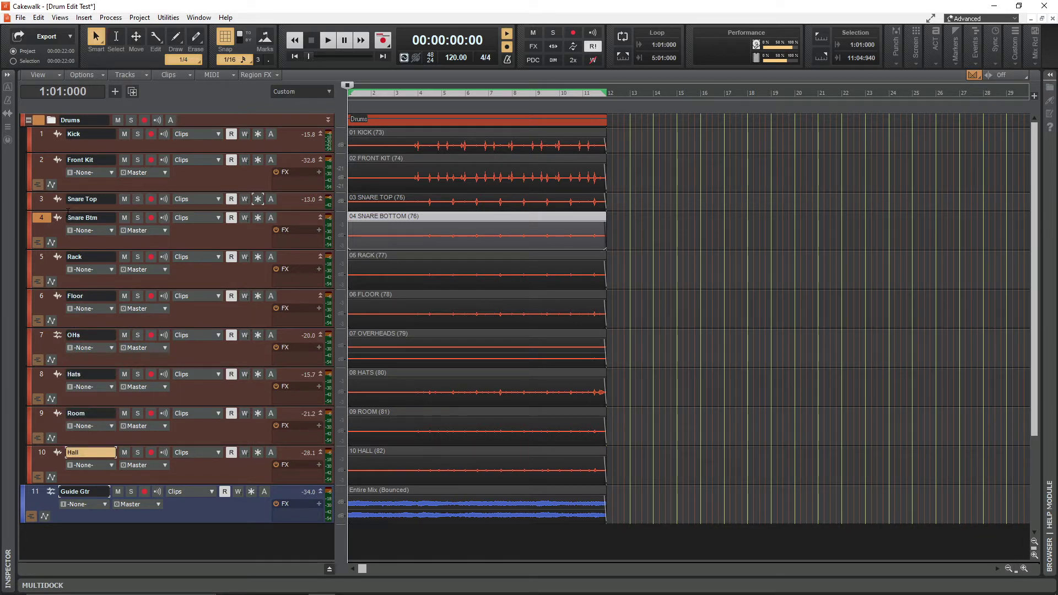
key(Tab)
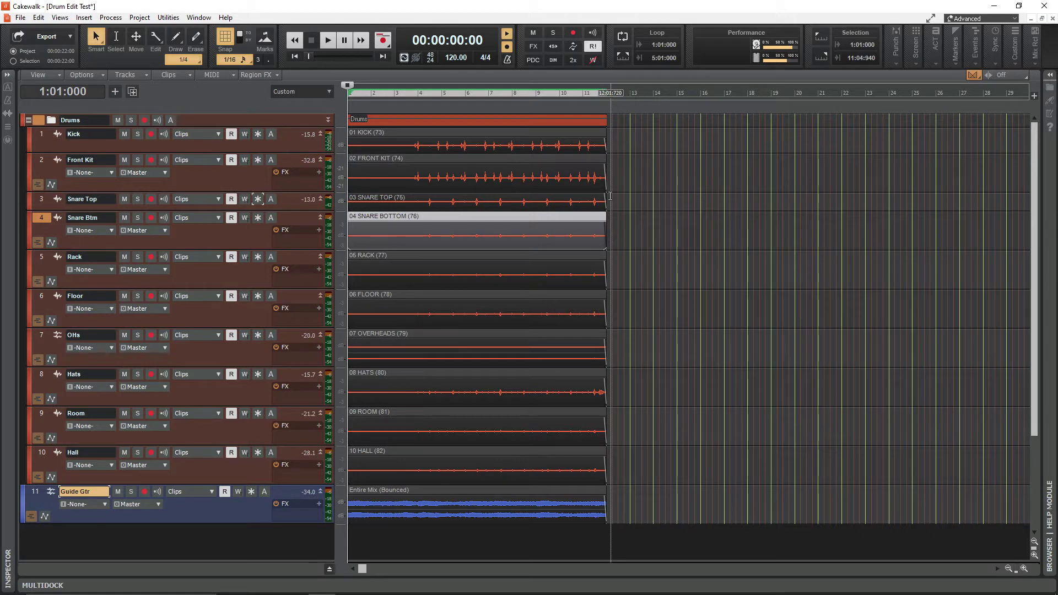
Step: Start playback of the drum project from the beginning
key(space)
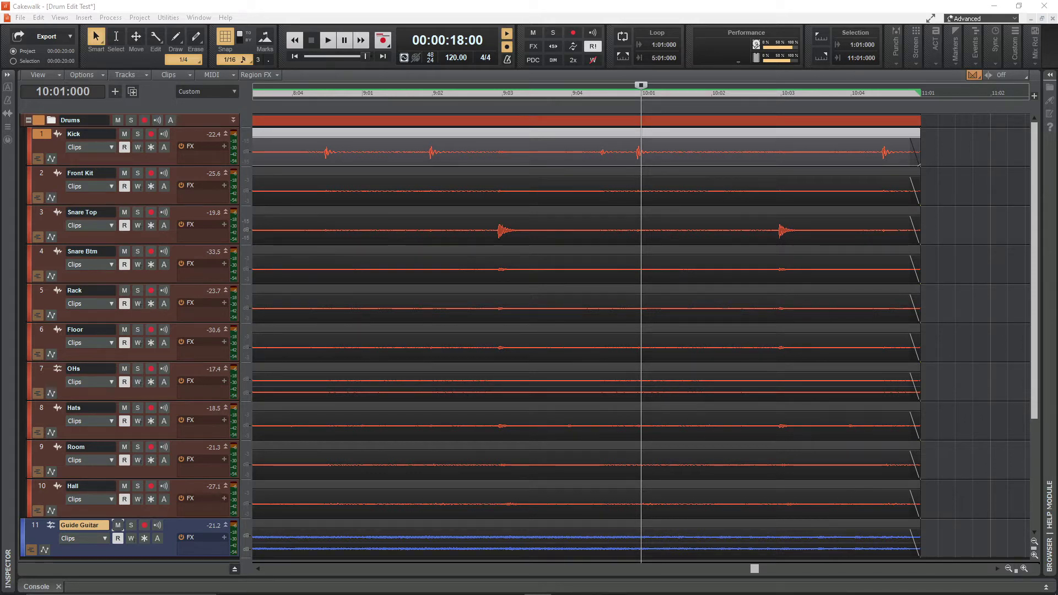
Step: Set View > Display > Vertical Grid Lines to In Front of Clips
scroll(683, 235, down, 2)
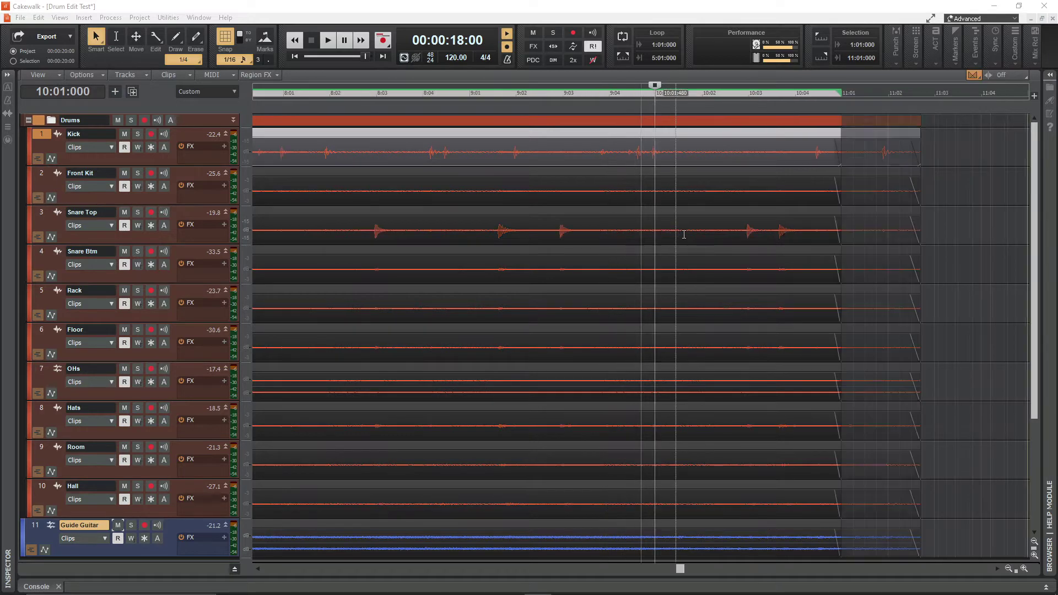
scroll(683, 235, down, 1)
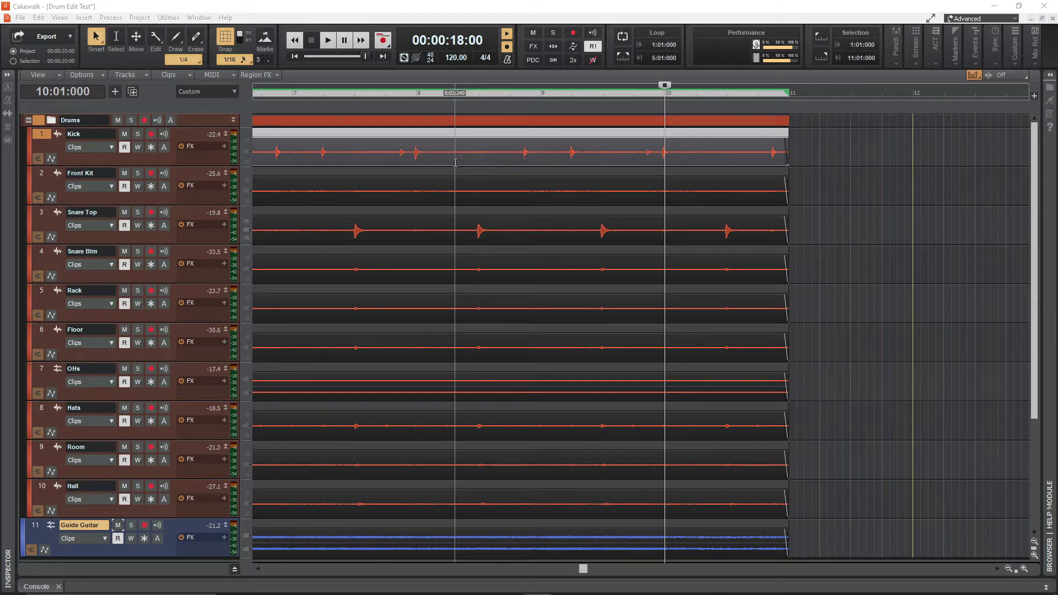
click(44, 76)
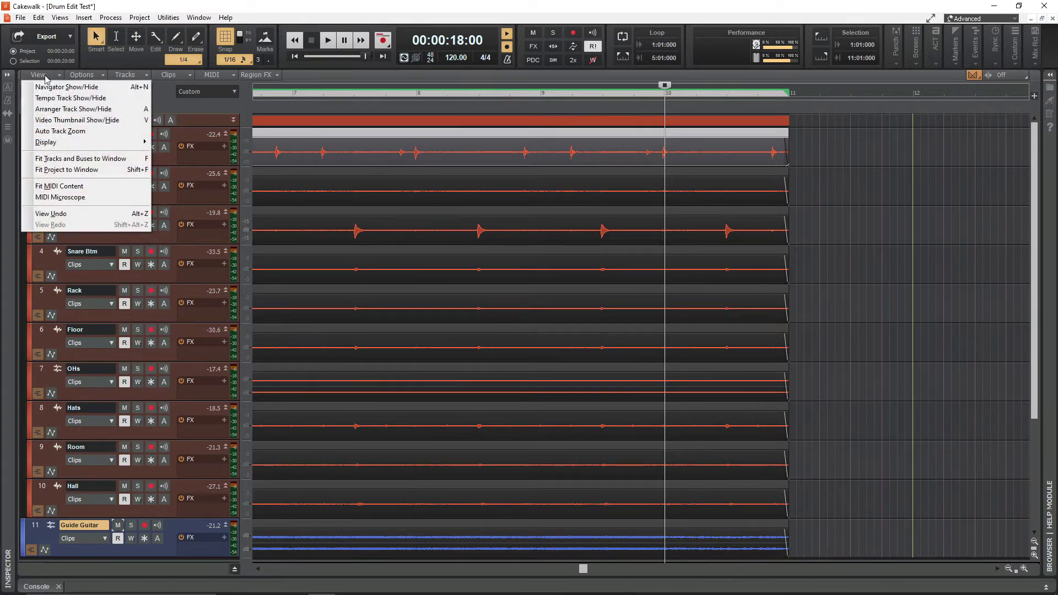
mouse_move(101, 149)
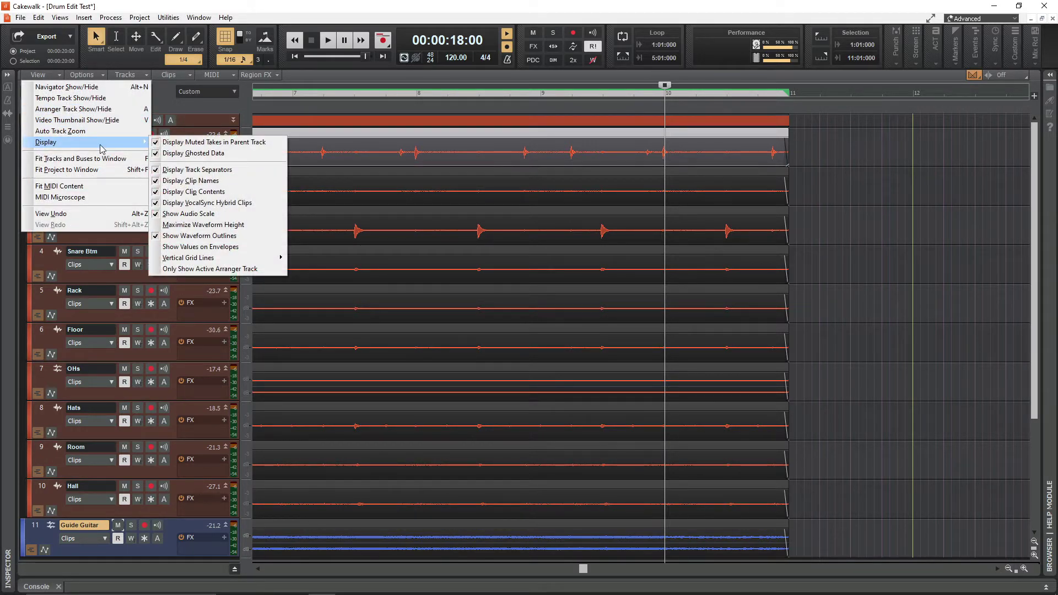
mouse_move(250, 263)
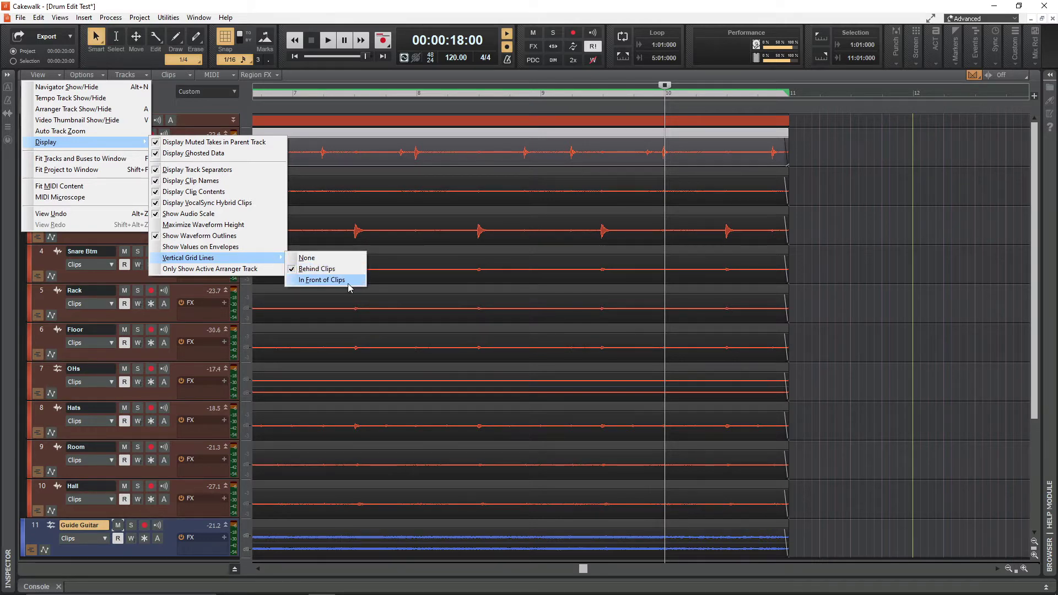
click(321, 279)
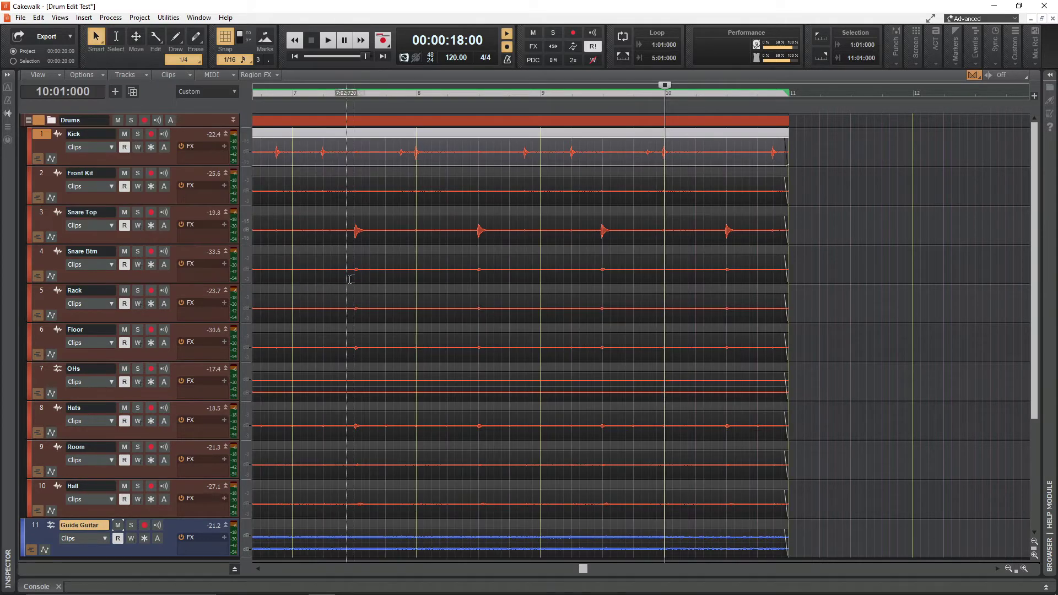
click(417, 102)
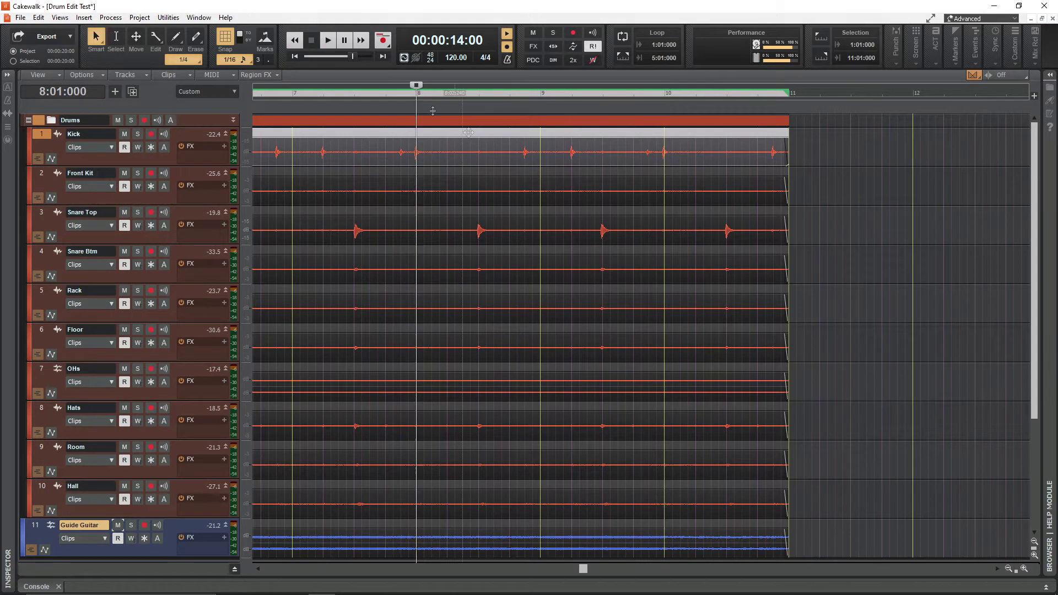
scroll(545, 203, up, 5)
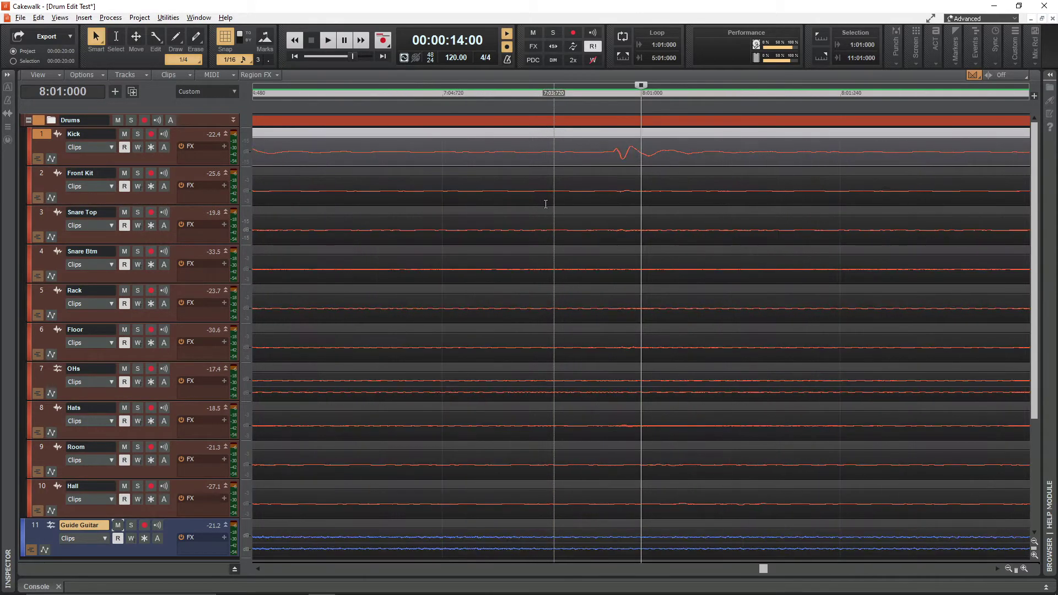
scroll(545, 204, down, 2)
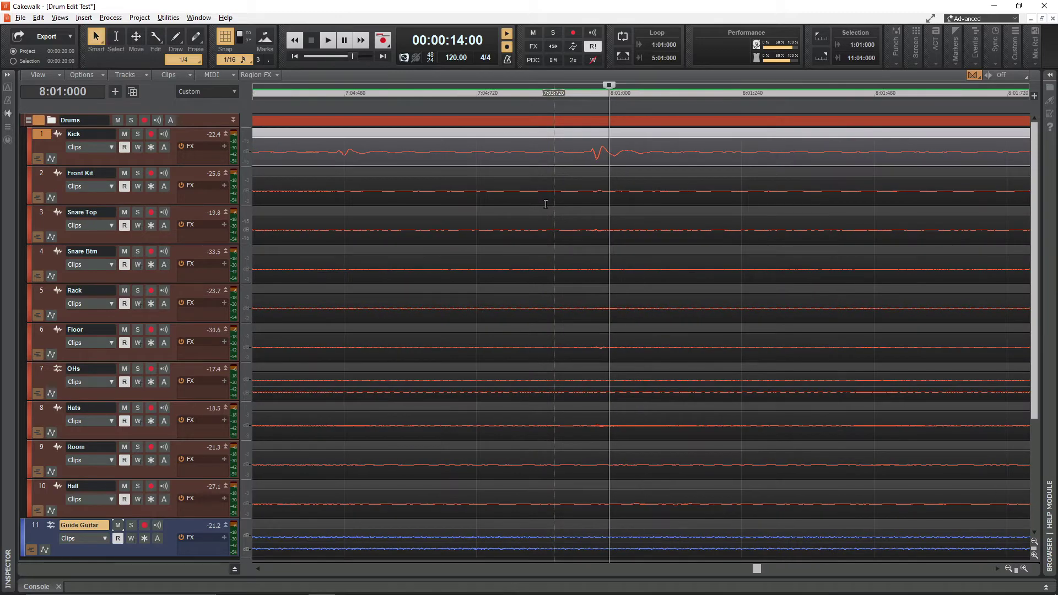
drag(199, 164, 199, 406)
click(480, 354)
scroll(529, 361, up, 3)
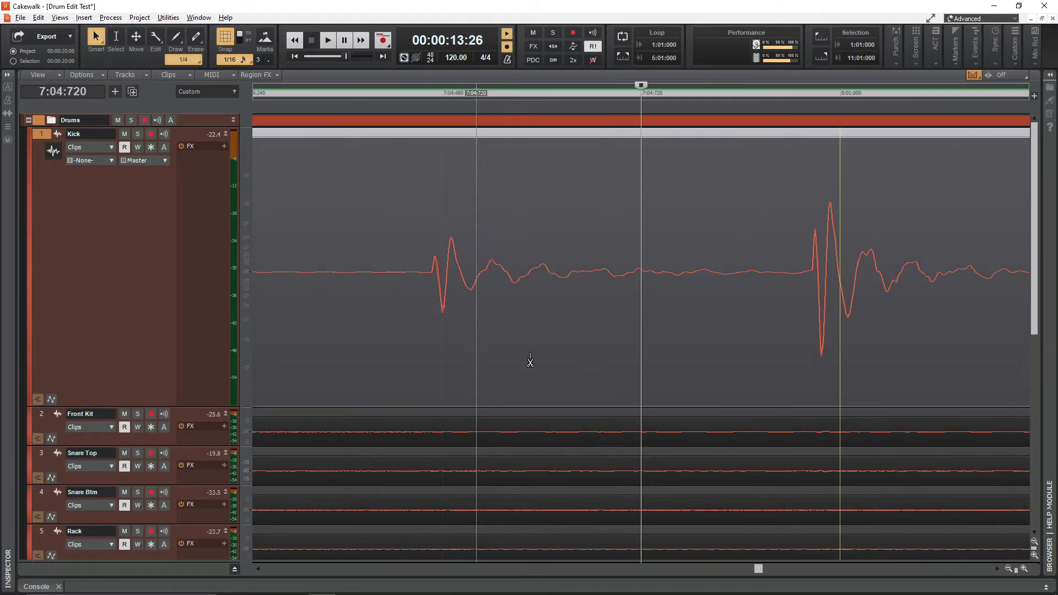
scroll(530, 362, down, 2)
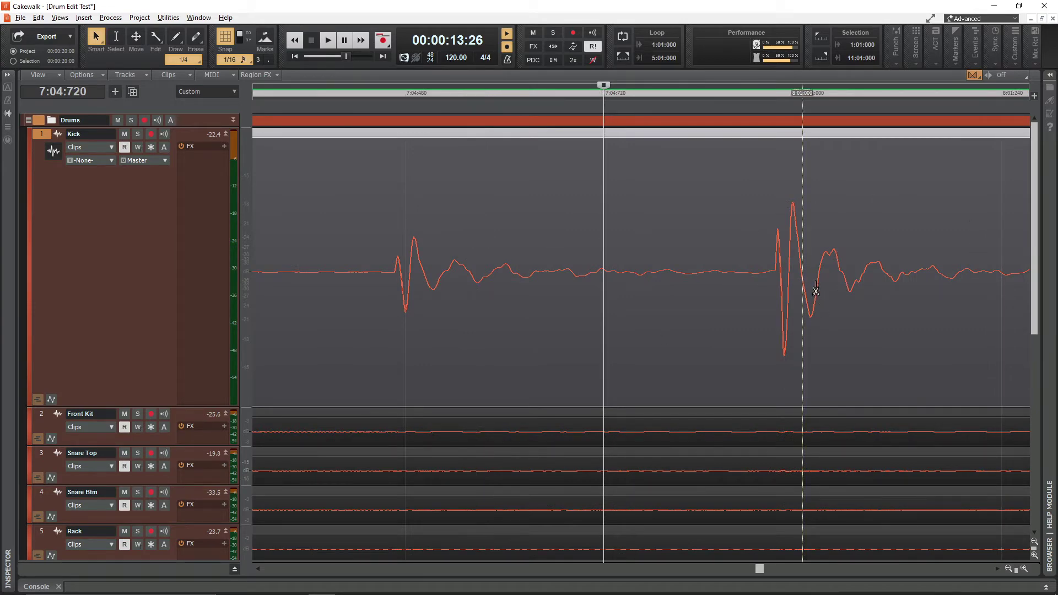
scroll(777, 207, down, 3)
scroll(566, 216, down, 2)
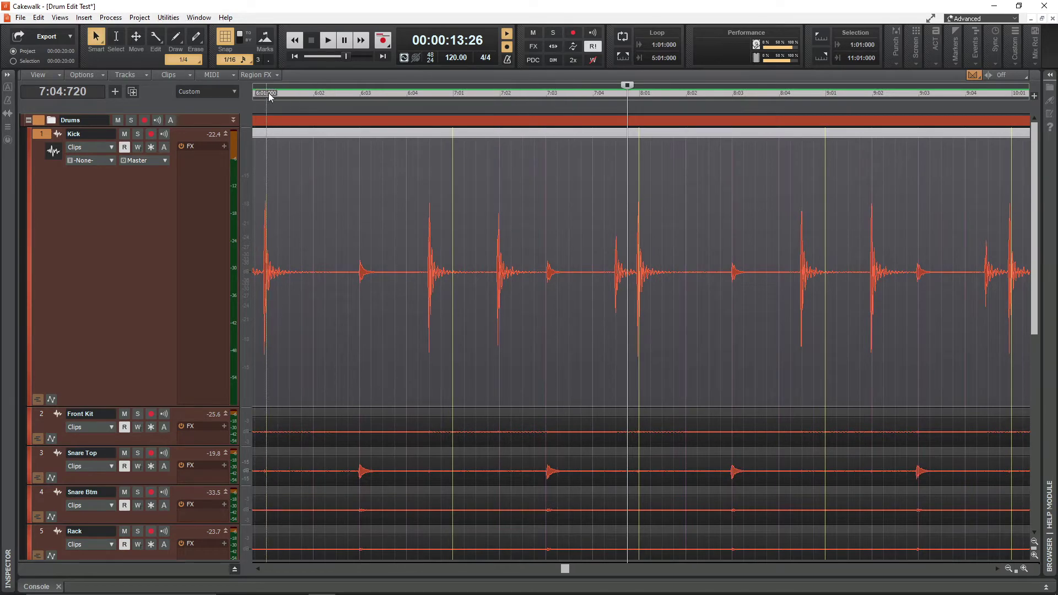
click(266, 92)
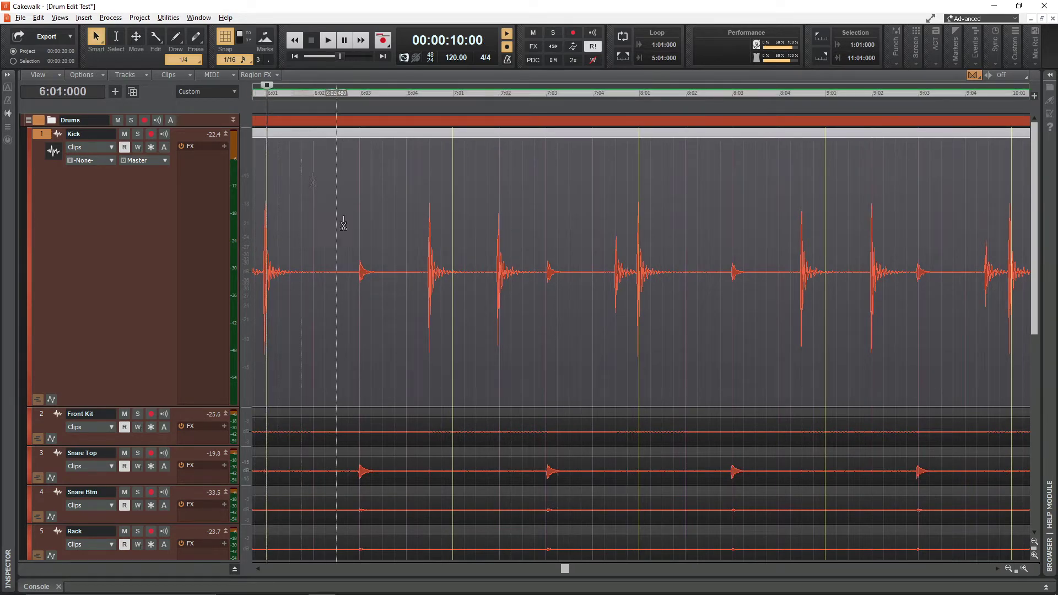
scroll(377, 265, up, 5)
scroll(377, 265, up, 2)
click(455, 300)
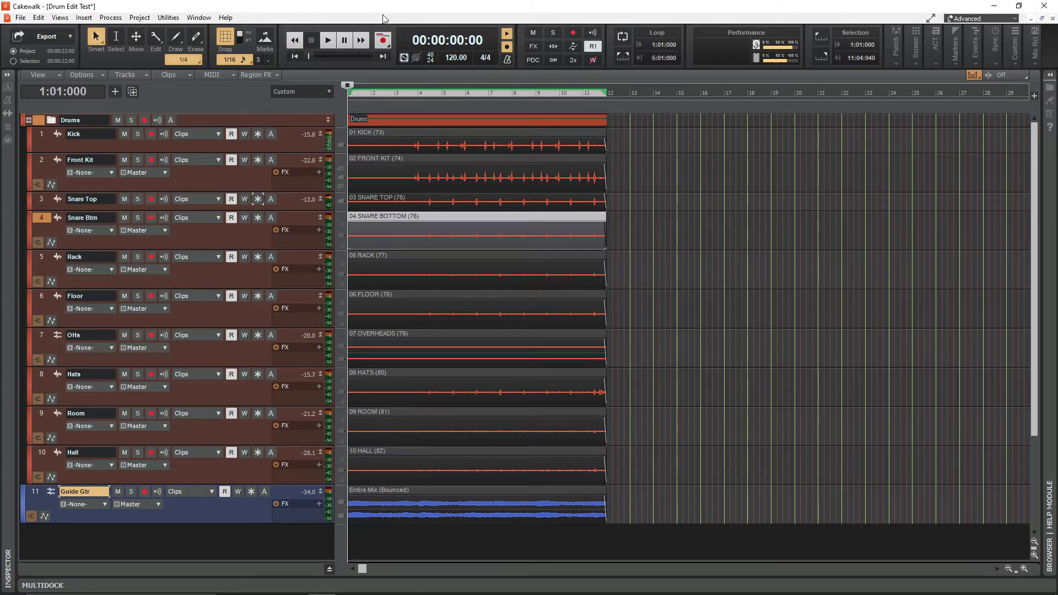
key(alt+2)
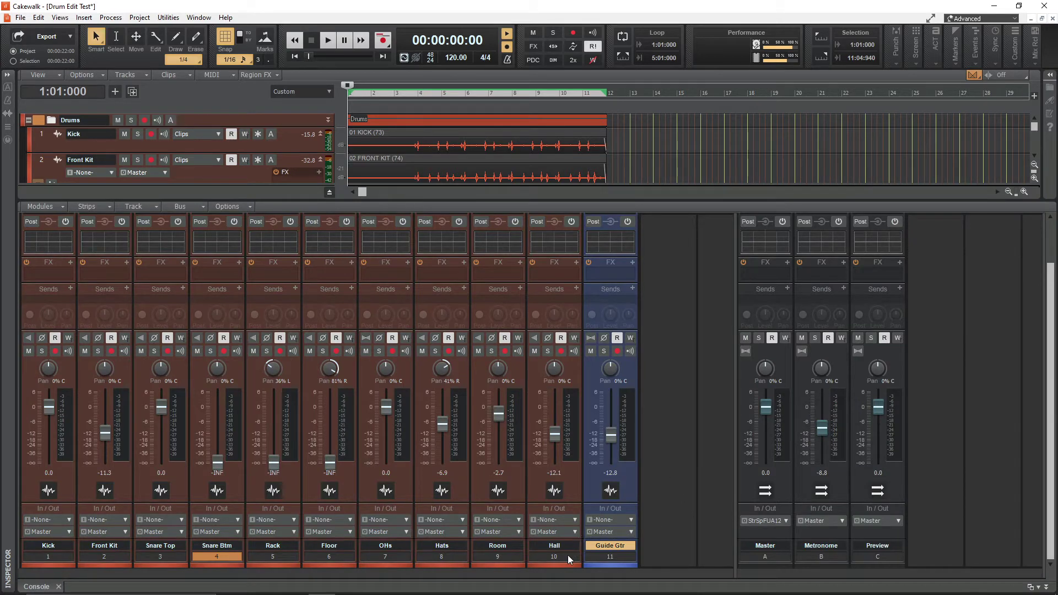
Step: Pull the Hats, Room and Hall faders down to -INF, then close the Console
drag(572, 562, 449, 561)
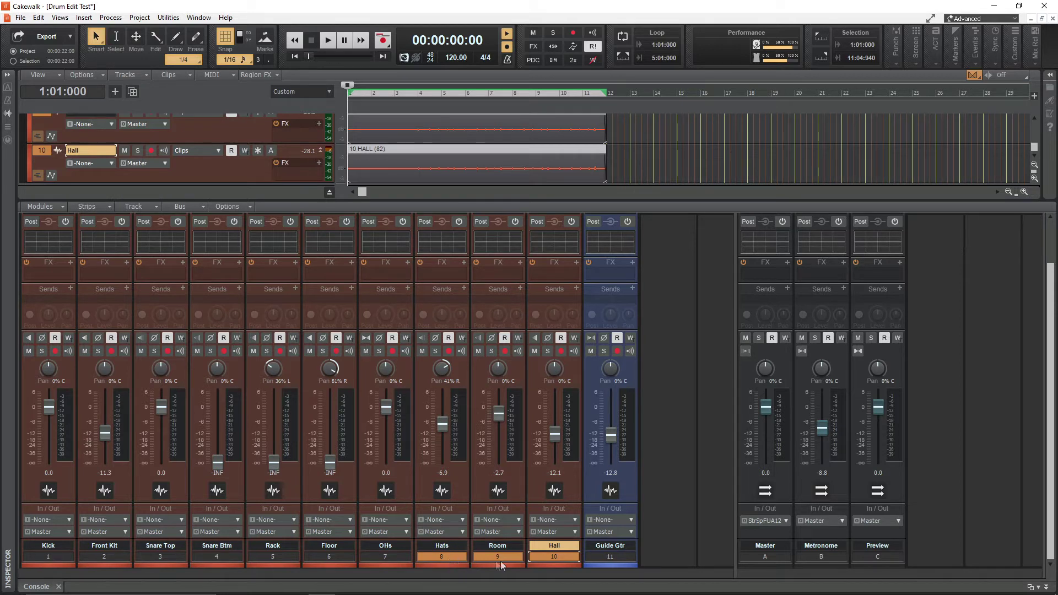
drag(498, 413, 498, 462)
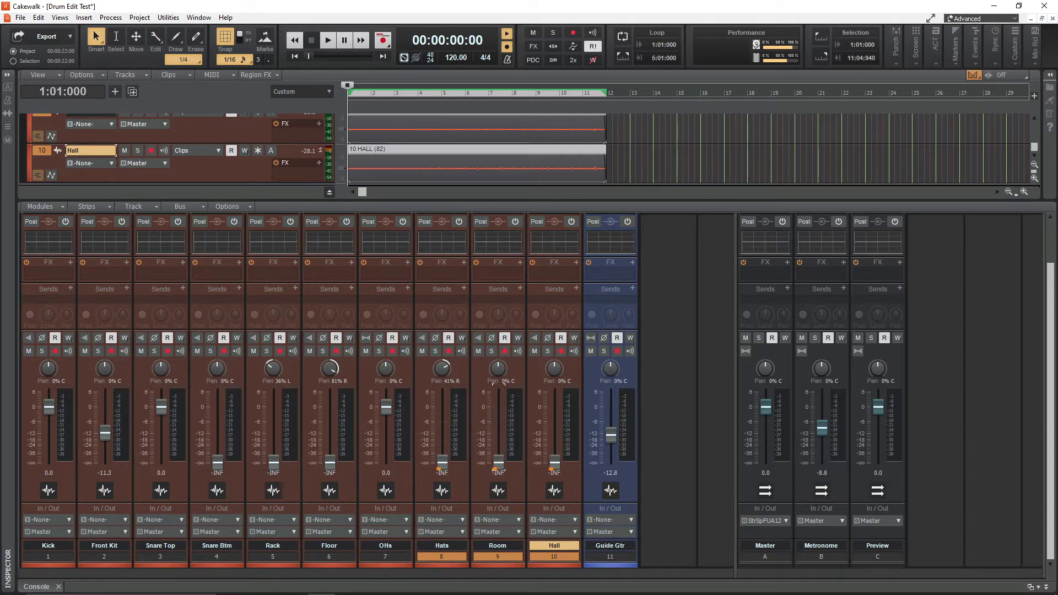
click(274, 554)
ctrl+click(329, 558)
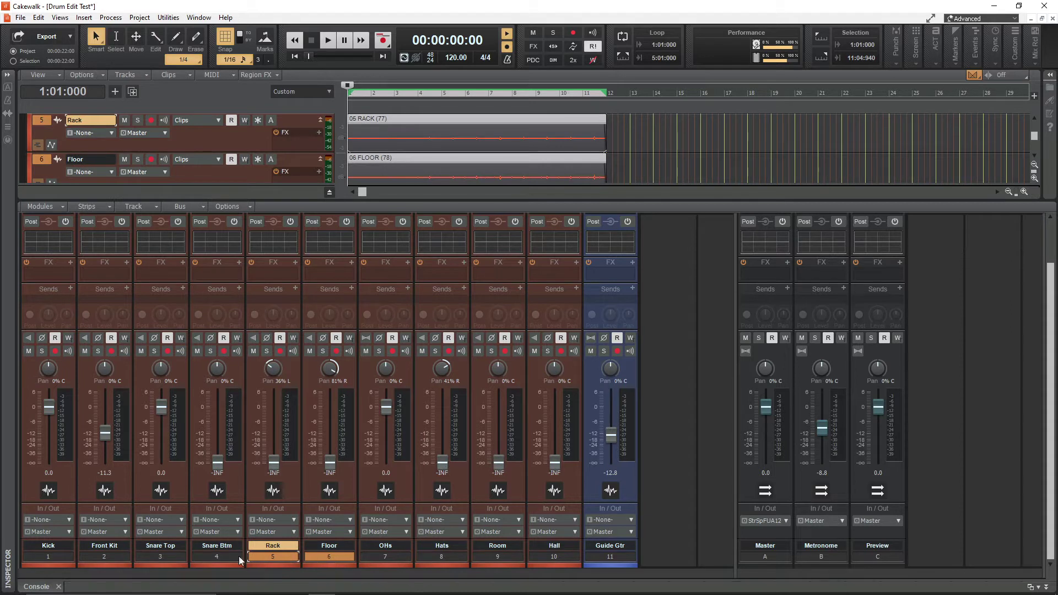
click(110, 556)
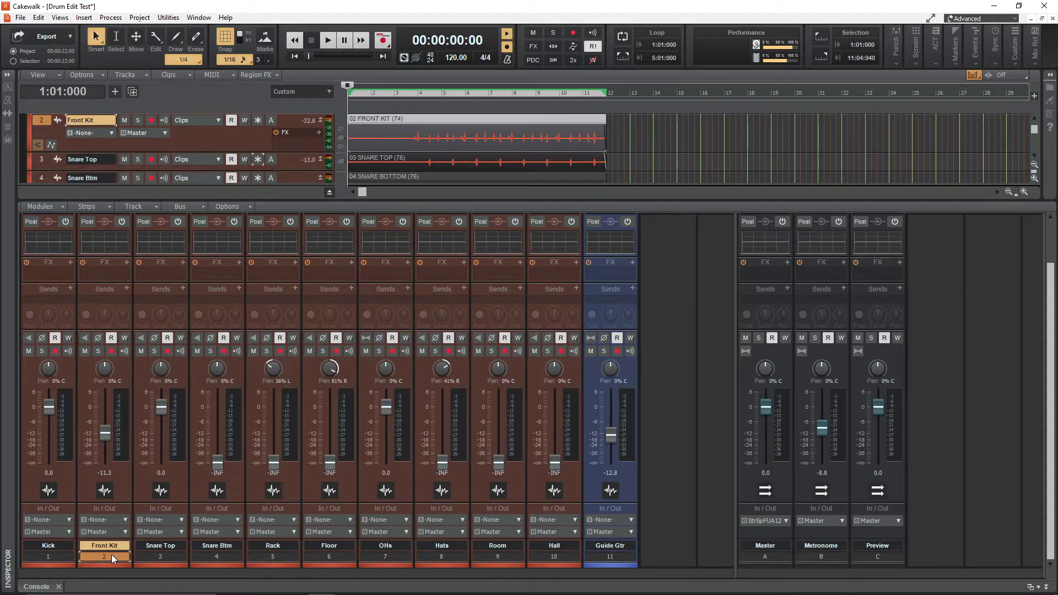
ctrl+click(221, 553)
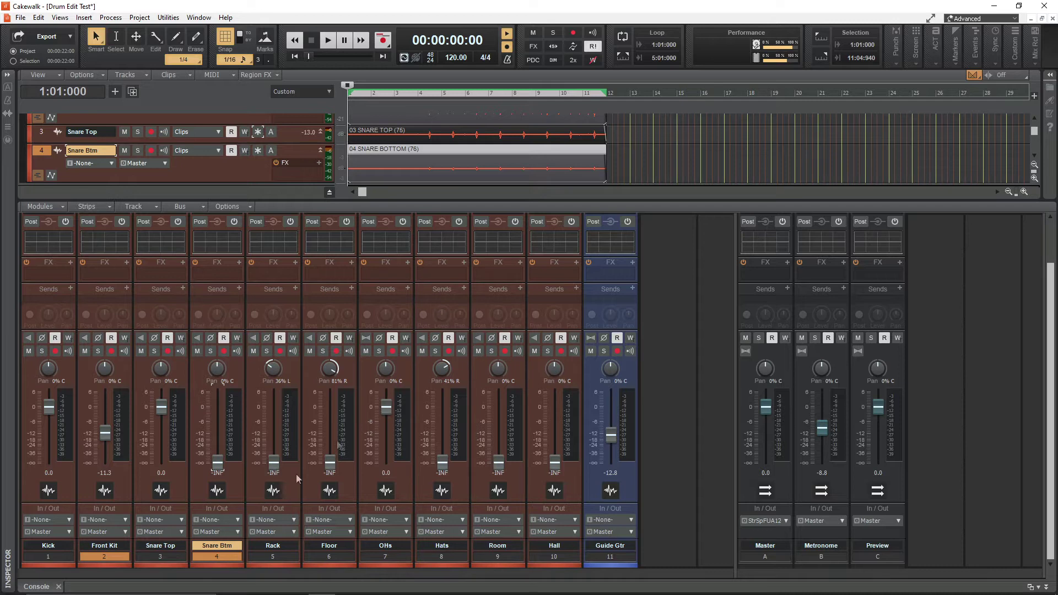
click(57, 586)
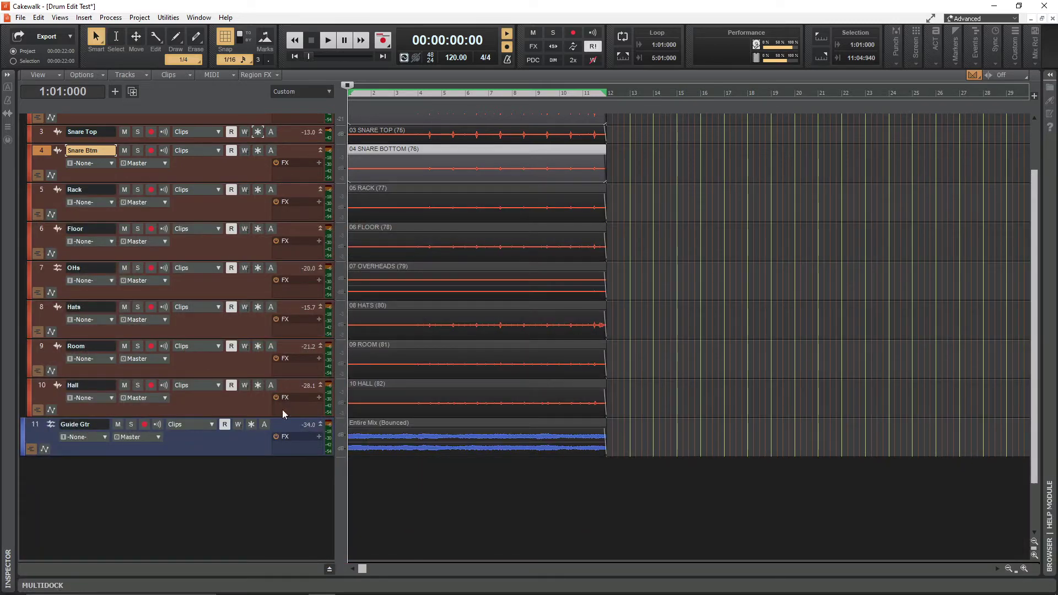
Step: Group the Kick-through-Hall drum clips into one selection group and make the Kick track taller
drag(1036, 233, 1024, 168)
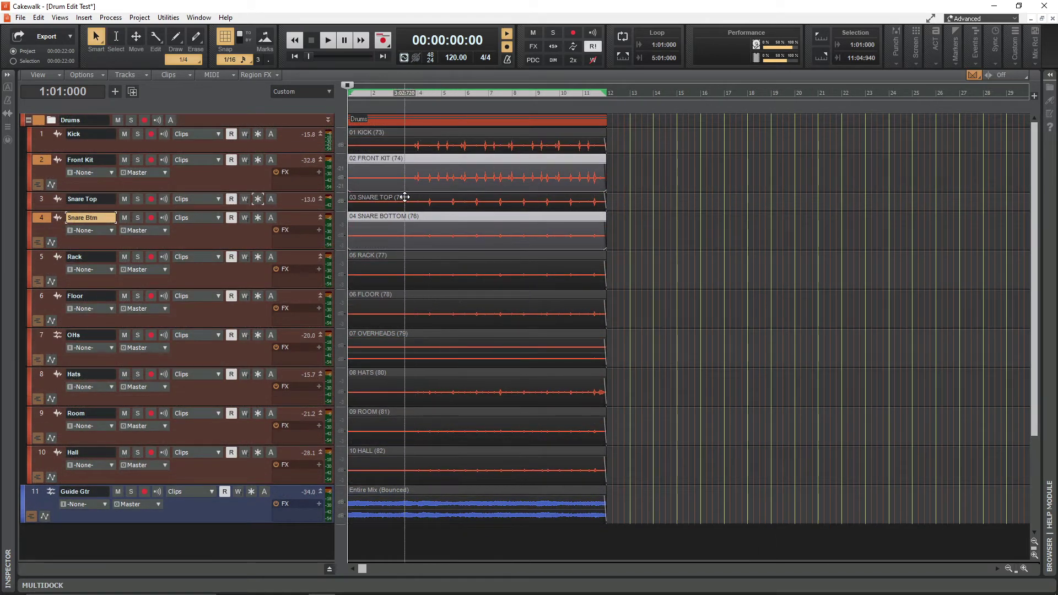
click(405, 131)
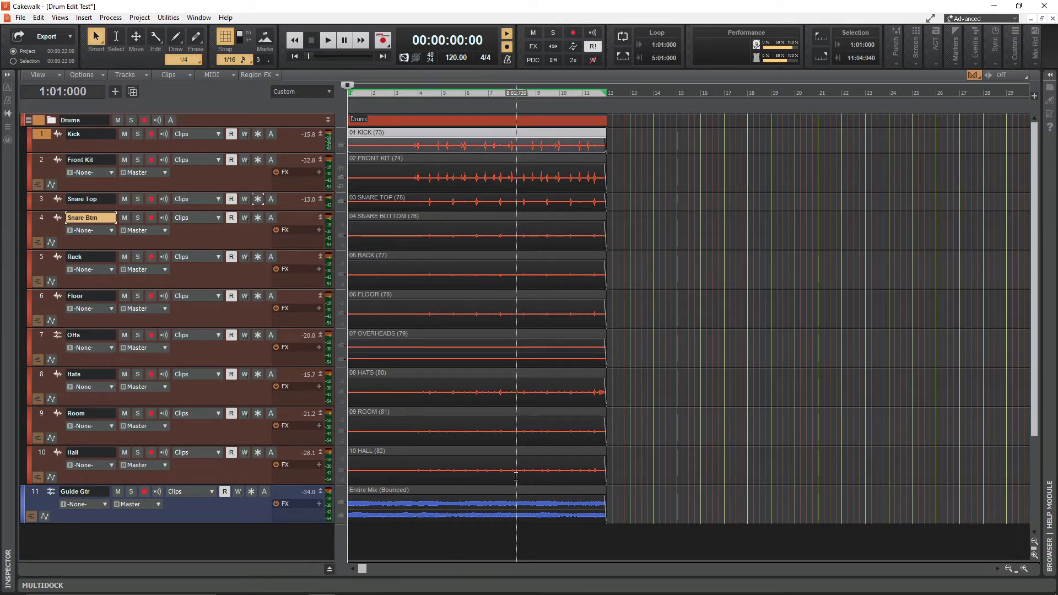
shift+click(513, 450)
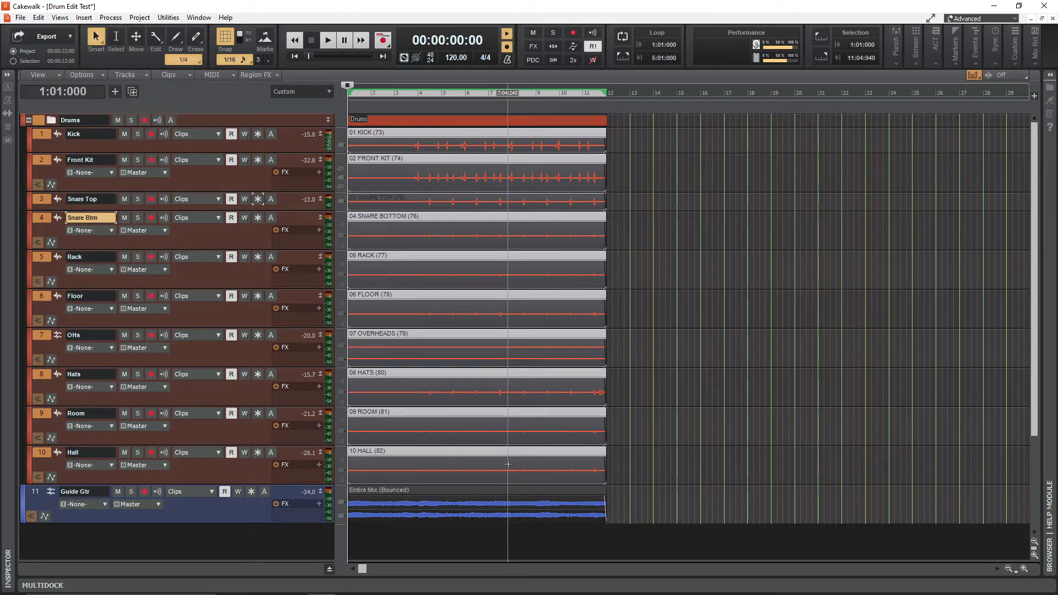
right_click(508, 464)
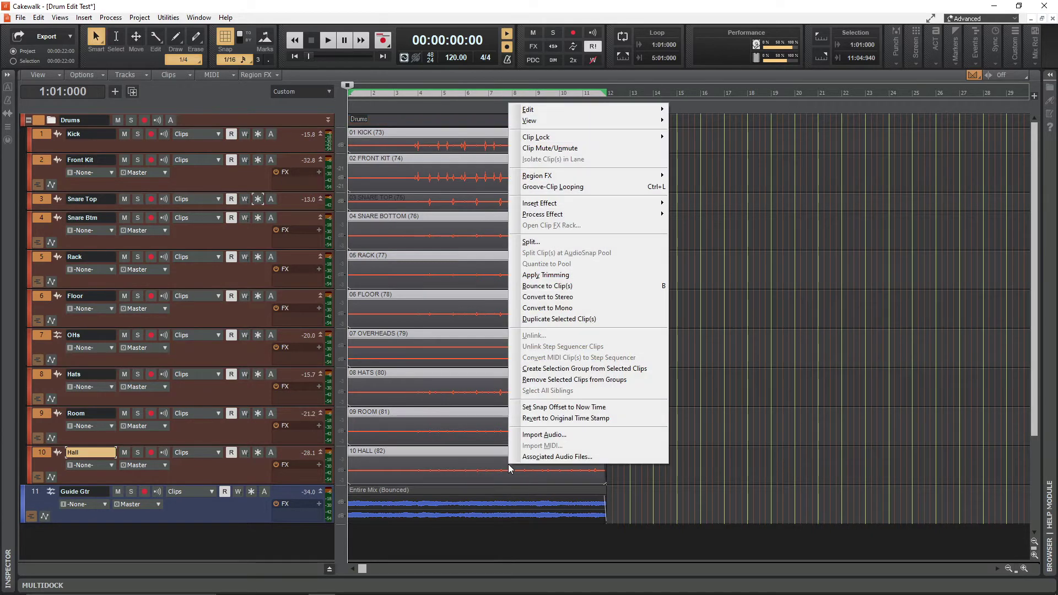
click(629, 373)
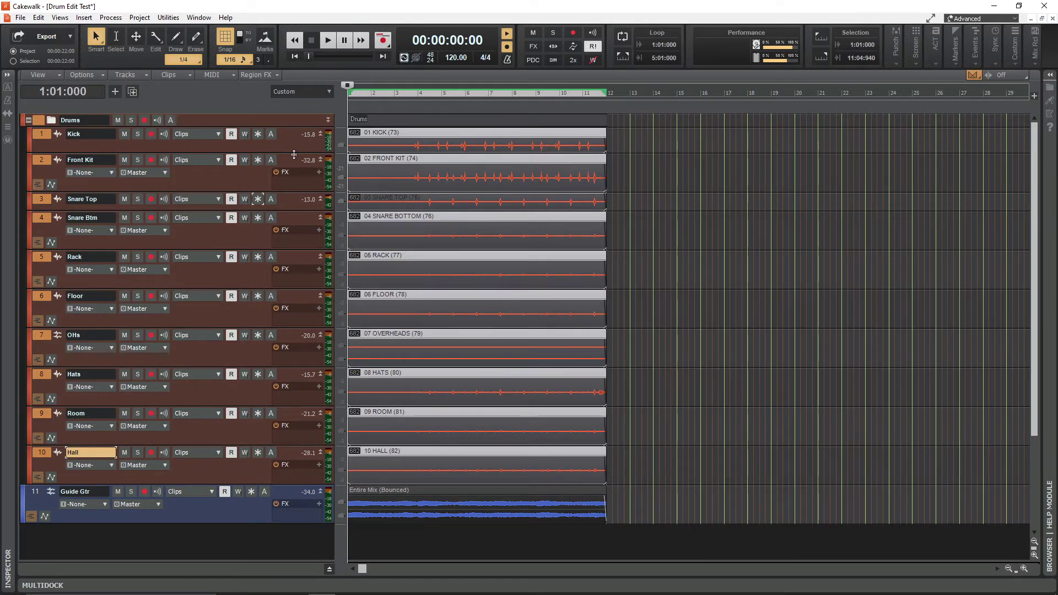
drag(293, 154, 294, 193)
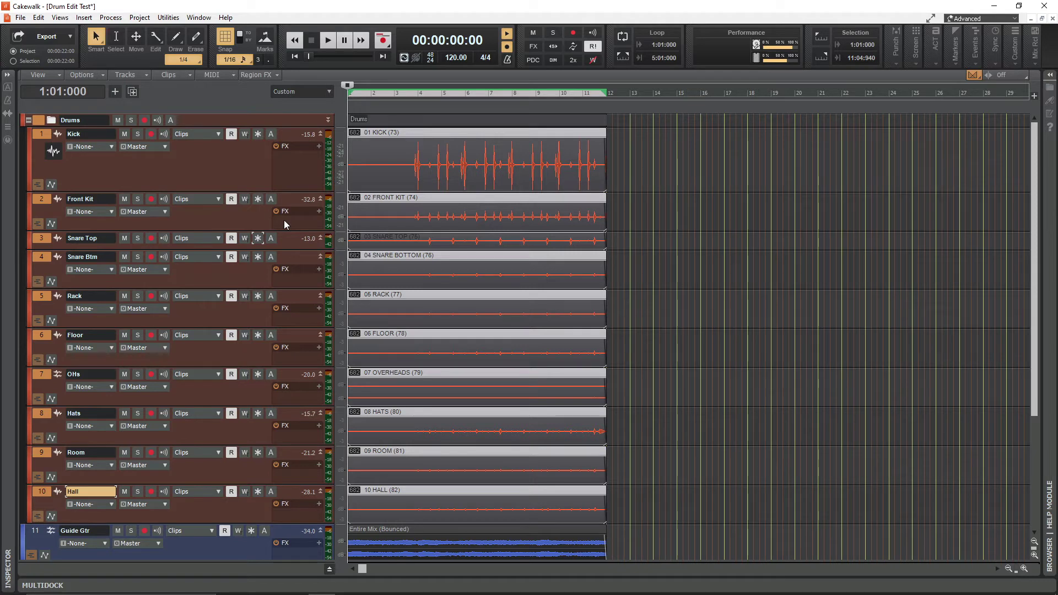
click(41, 237)
Step: Move Snare Top below Kick and hide Front Kit through Guide Gtr
drag(280, 236, 277, 212)
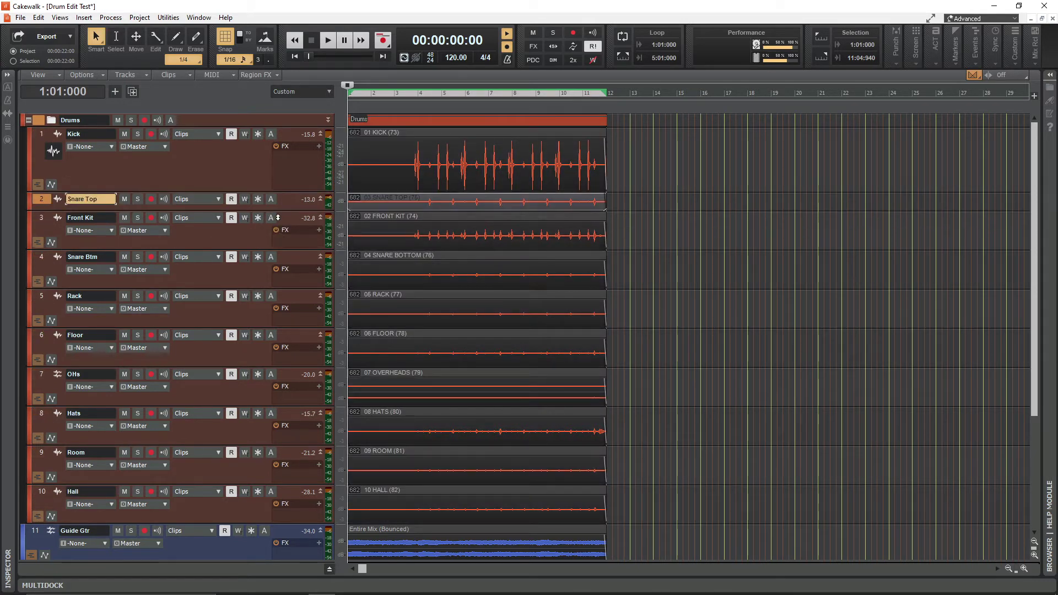
click(41, 219)
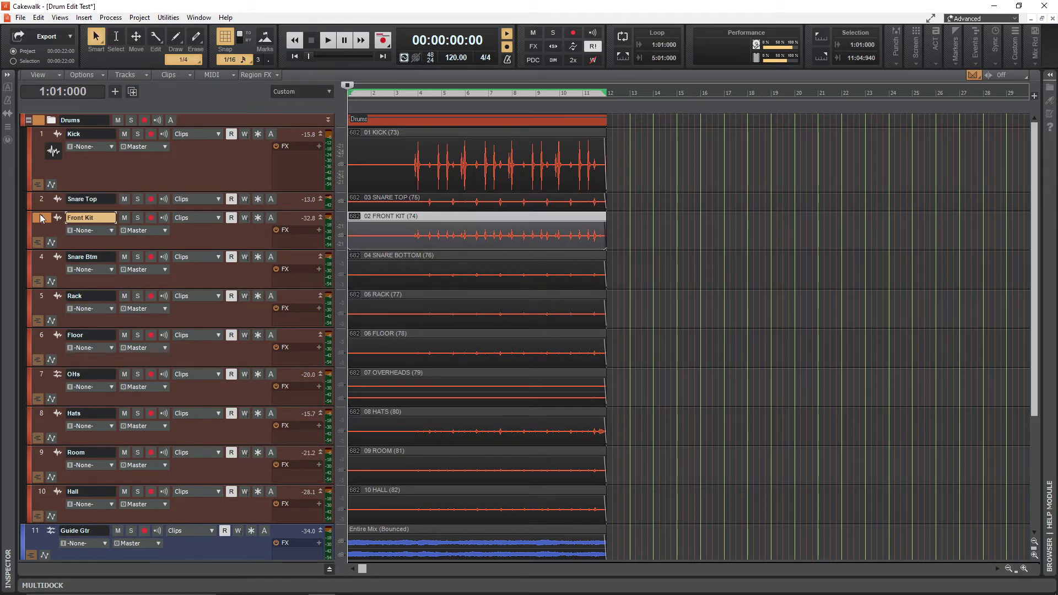
scroll(103, 307, down, 4)
shift+click(33, 361)
scroll(484, 331, up, 4)
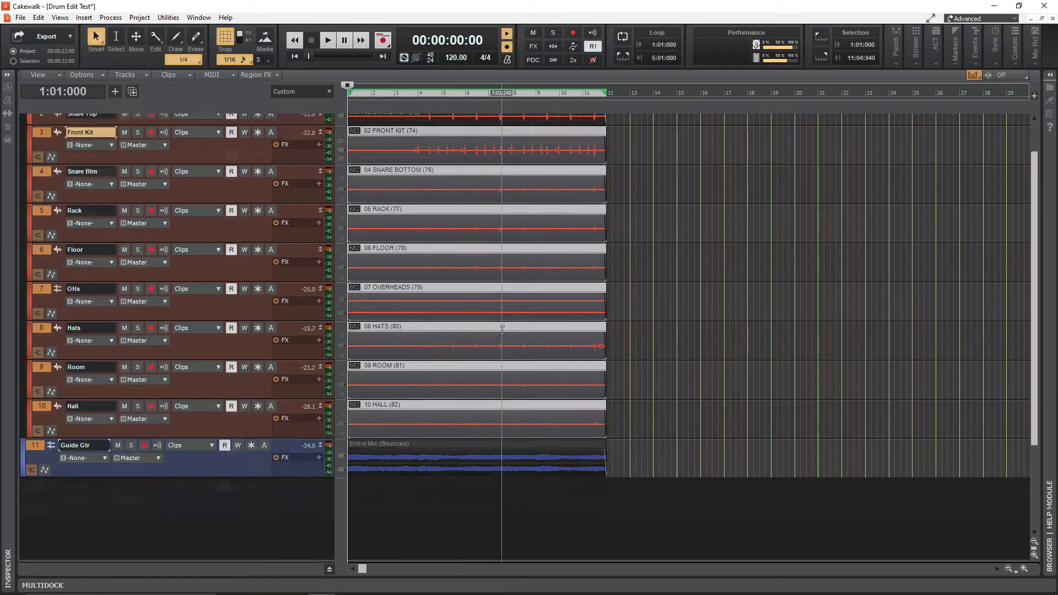
key(h)
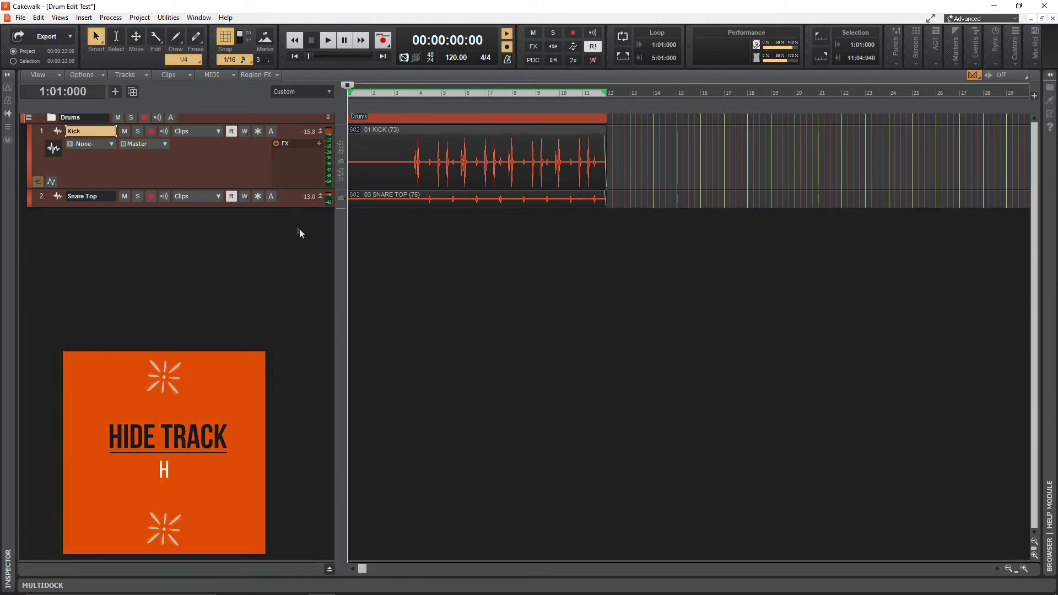
Step: Enlarge the Kick and Snare Top tracks so their waveforms are tall
drag(297, 207, 306, 311)
drag(293, 190, 300, 294)
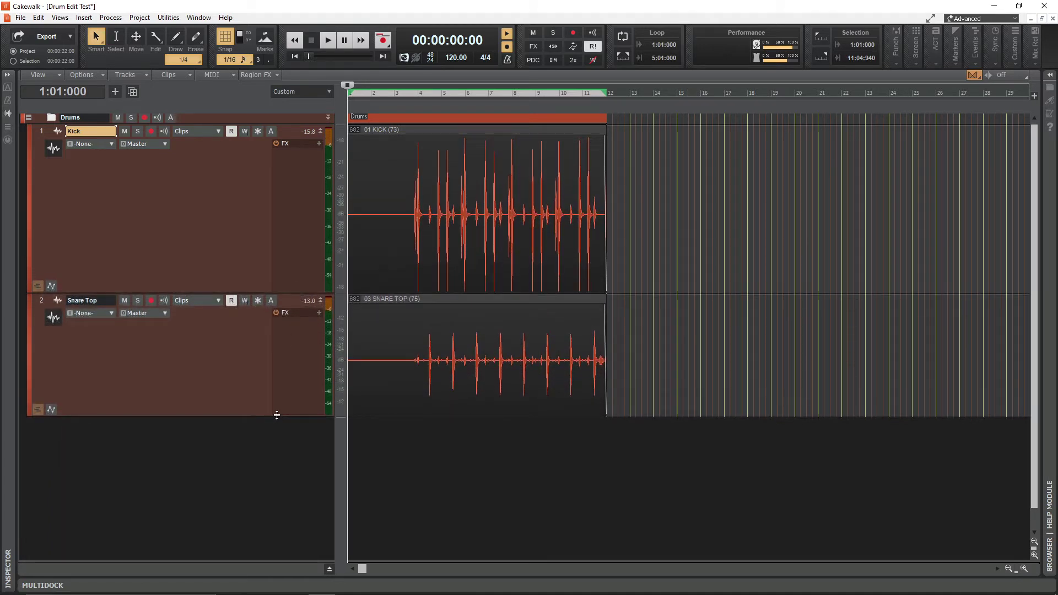
drag(278, 416, 275, 530)
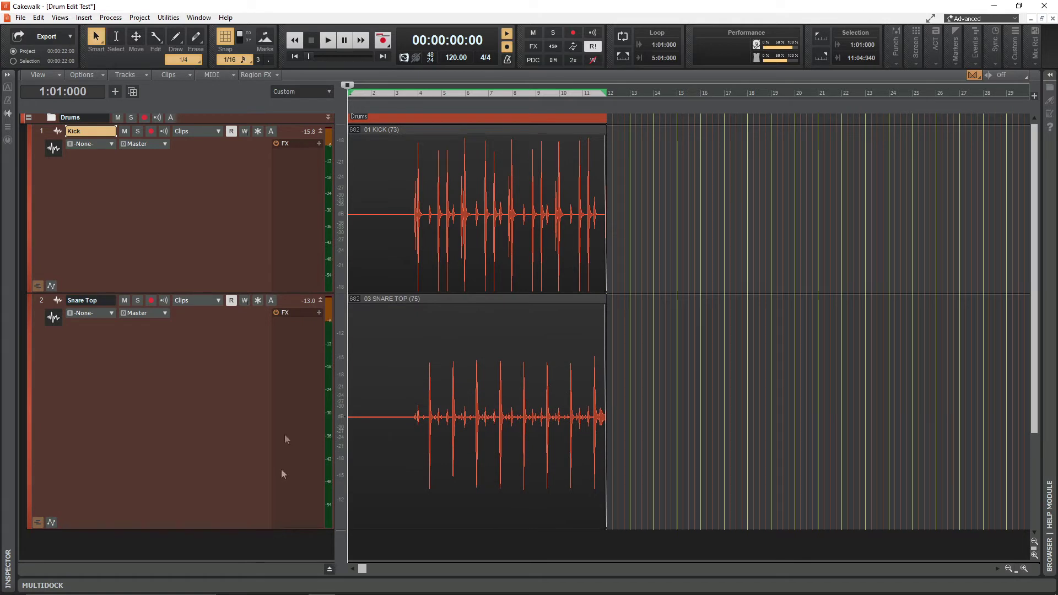
drag(291, 293, 291, 302)
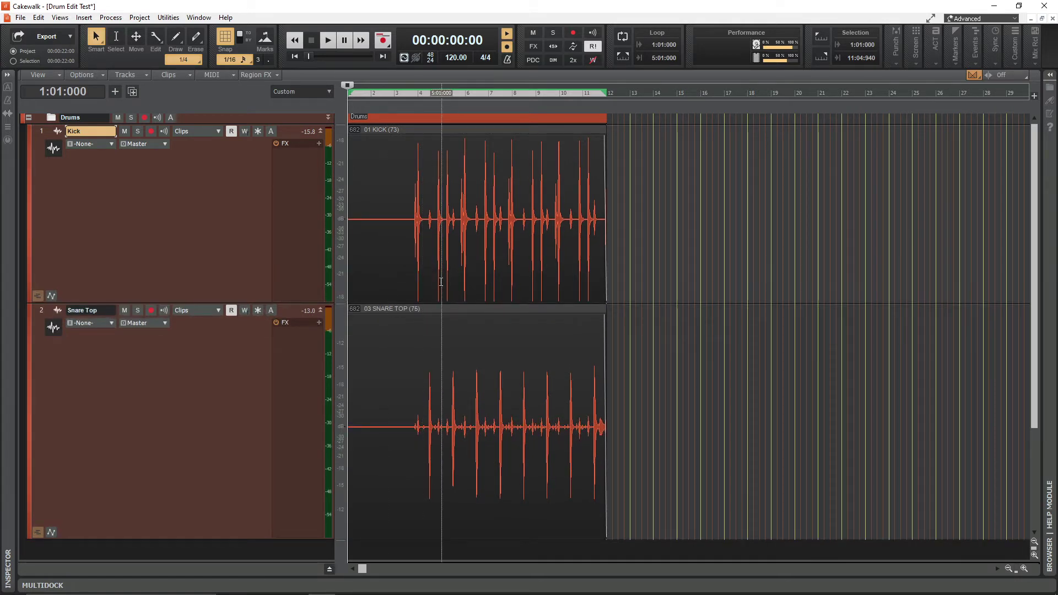
Step: Turn off snap to grid, hide the Control Bar and narrow the track header area
key(n)
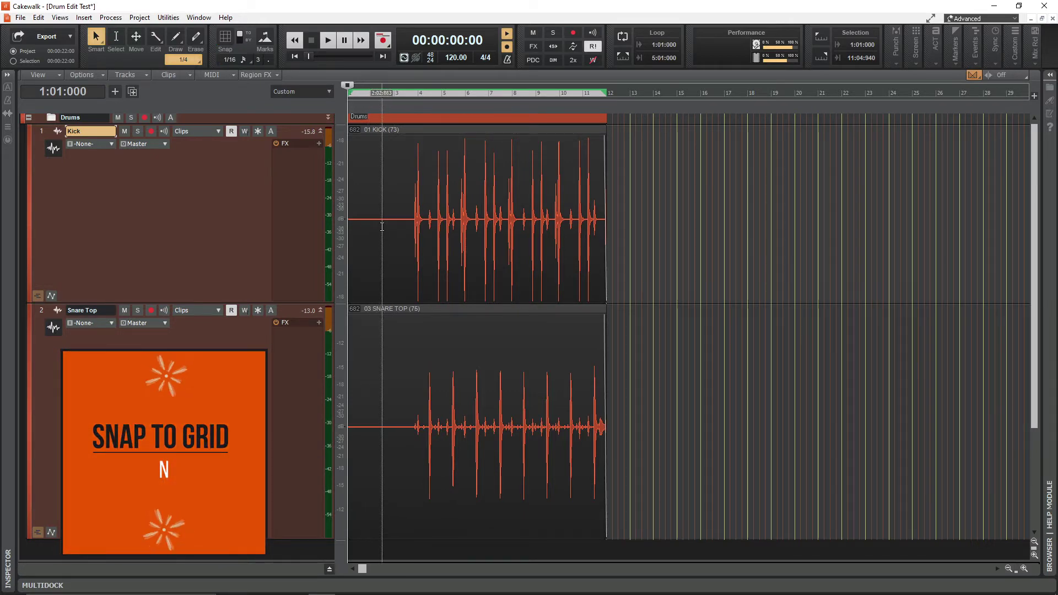
key(c)
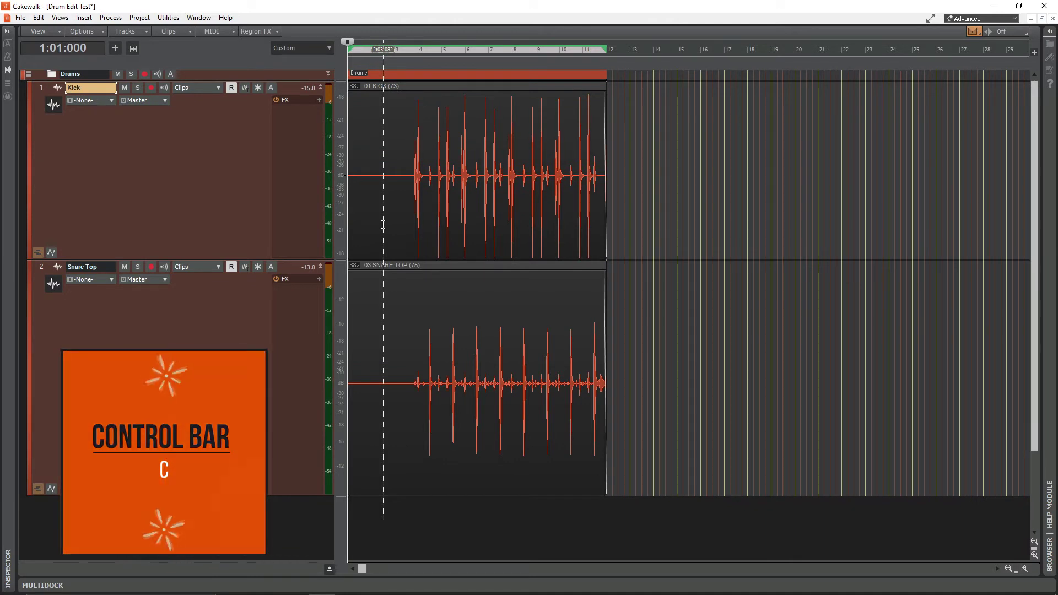
drag(349, 153, 124, 175)
Step: Enlarge Kick and Snare Top, rescale their dB rulers, and collapse the track header pane
drag(82, 265, 83, 312)
drag(118, 242, 118, 246)
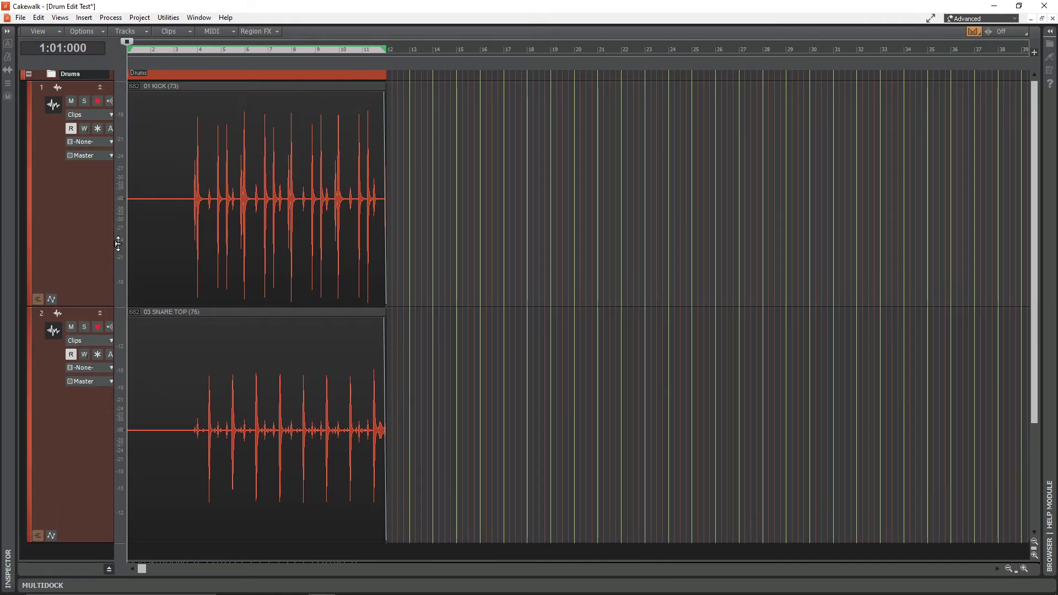
drag(120, 366, 121, 369)
drag(88, 543, 88, 560)
drag(127, 262, 17, 269)
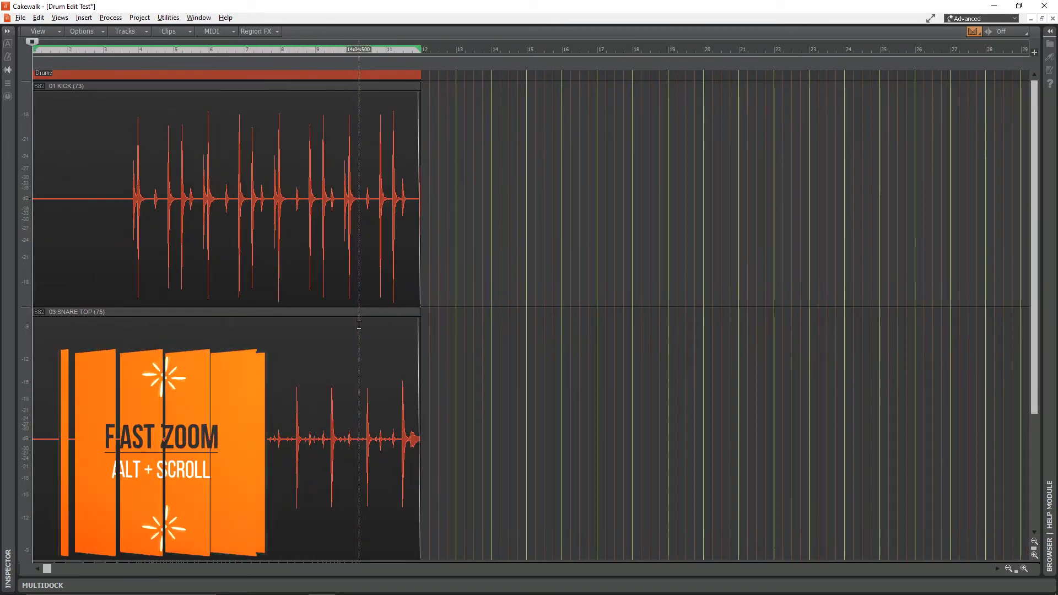
scroll(358, 297, up, 5)
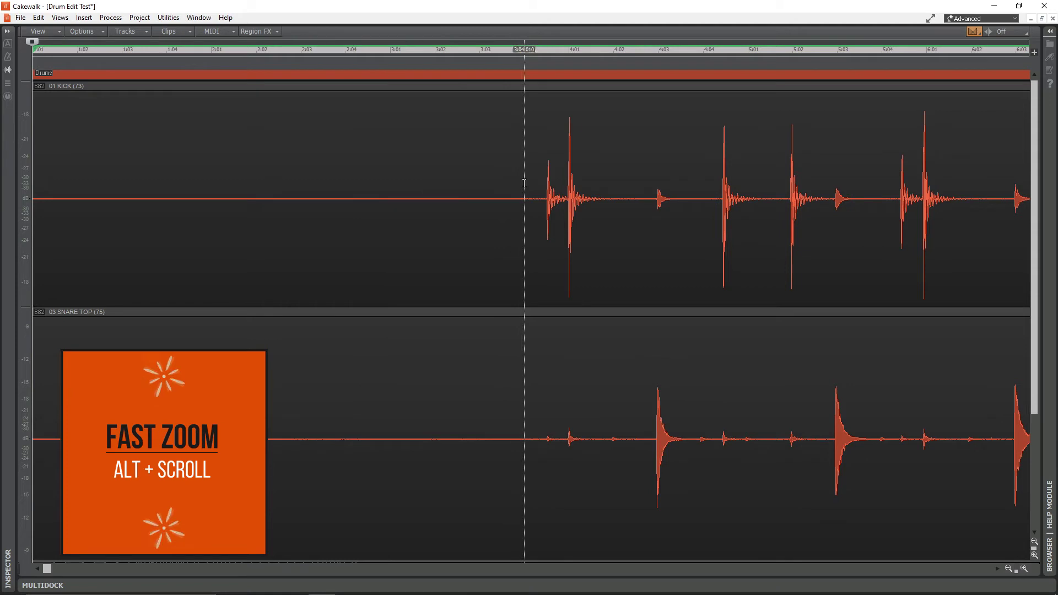
Step: Select the KICK clip, Tab to its next transient, and place the now time at 3:04:509
scroll(495, 188, up, 4)
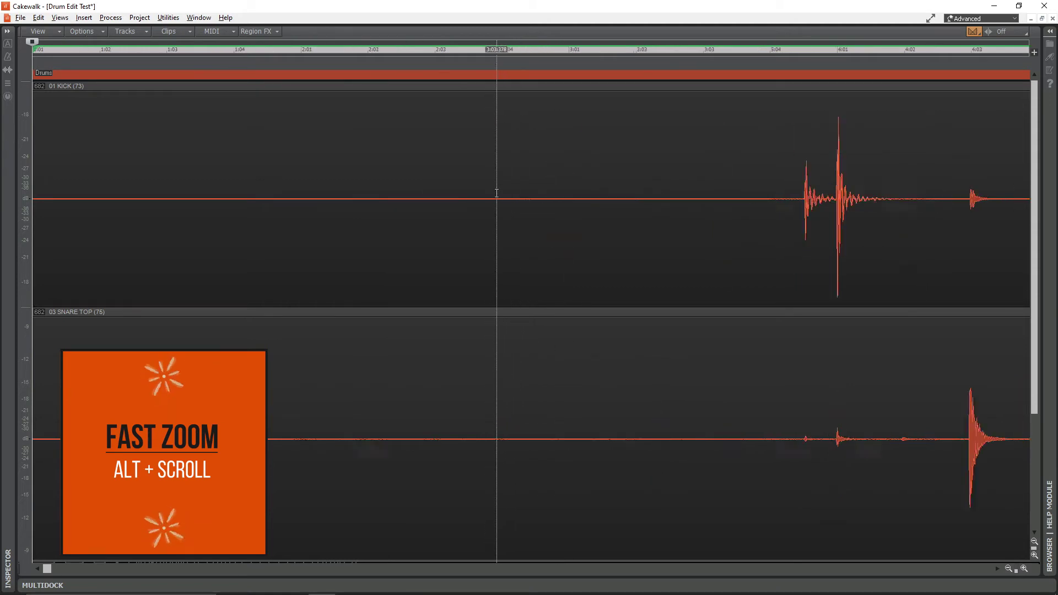
scroll(496, 203, down, 4)
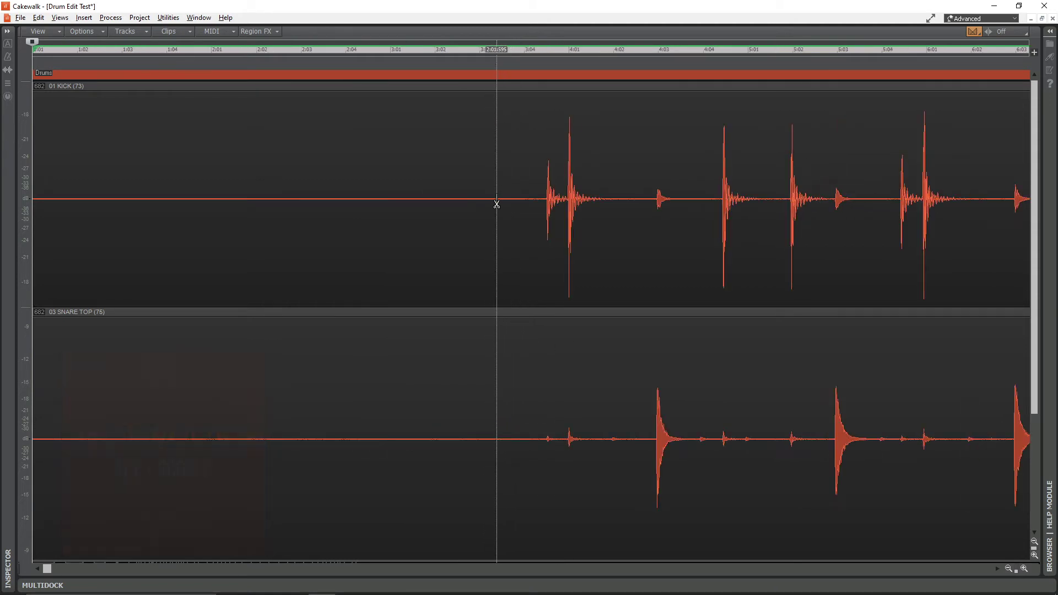
click(424, 139)
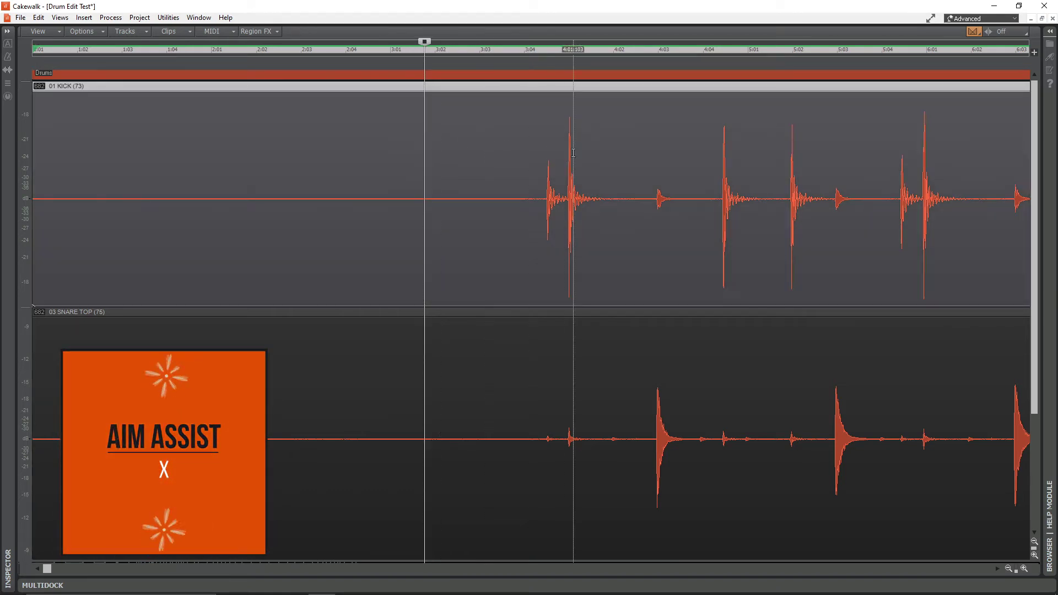
ctrl+scroll(578, 165, up, 4)
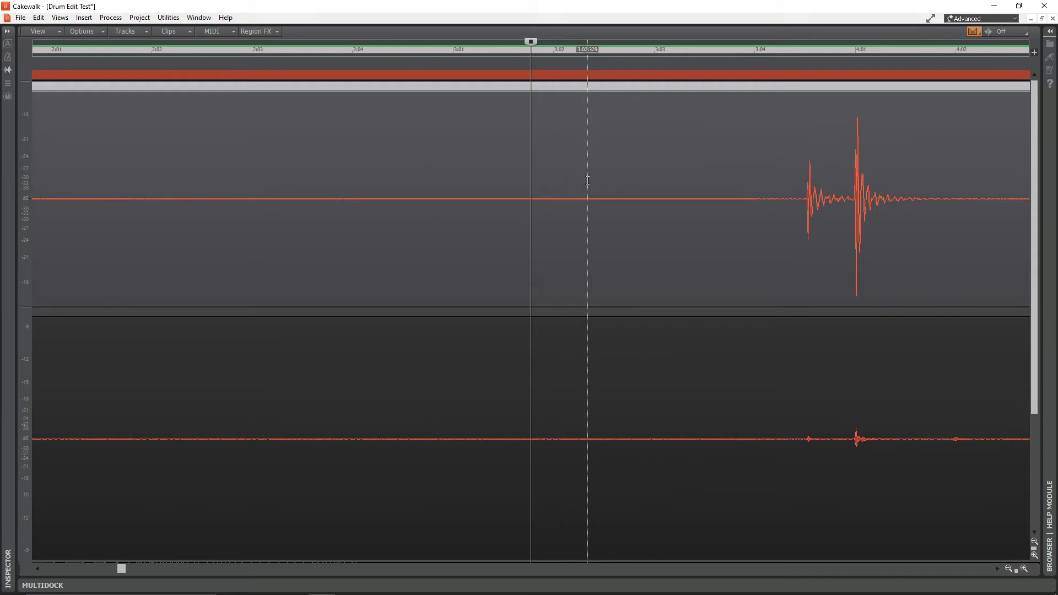
key(Tab)
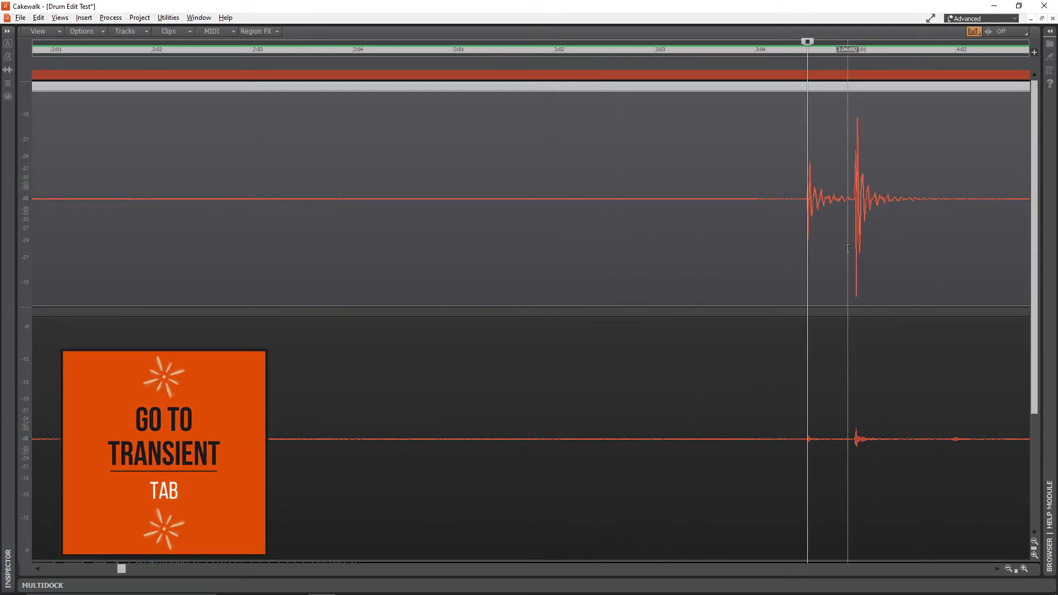
ctrl+scroll(848, 248, up, 10)
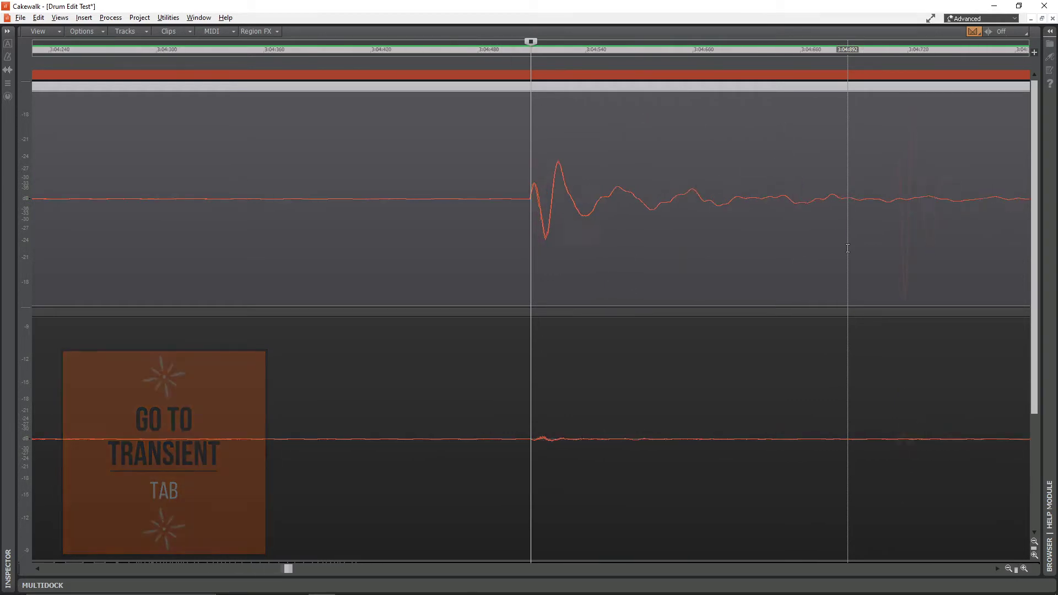
ctrl+scroll(634, 240, up, 8)
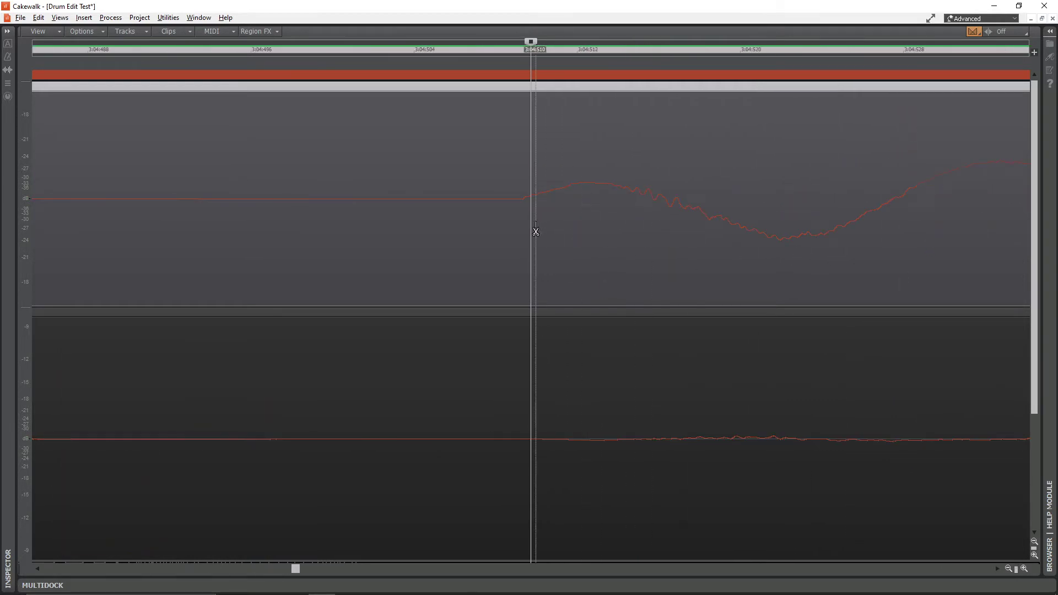
click(521, 174)
Step: Split both the KICK and SNARE TOP clips at the 3:04:509 kick onset
click(521, 91)
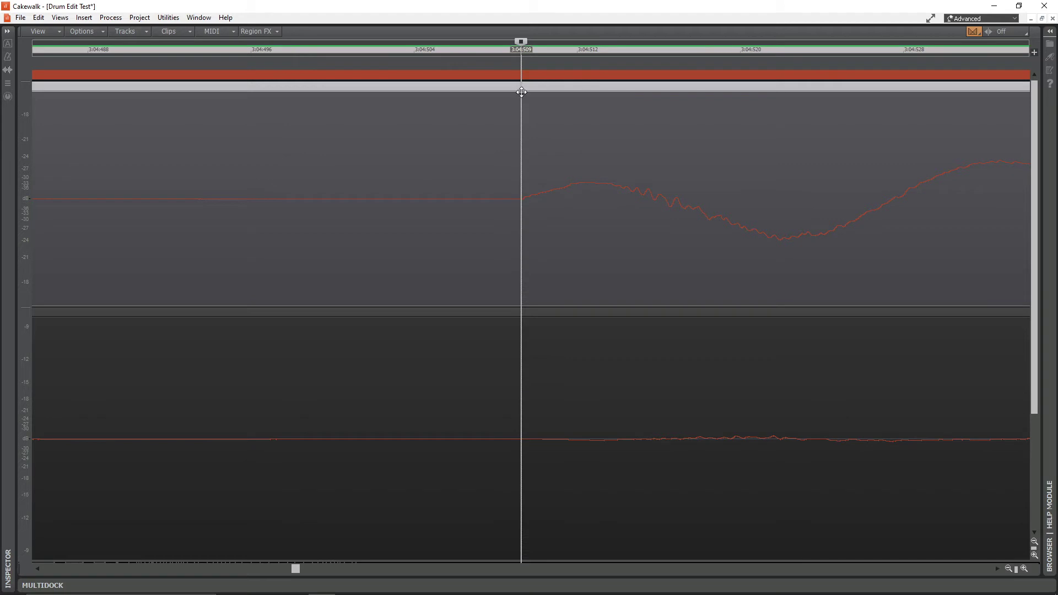
click(521, 87)
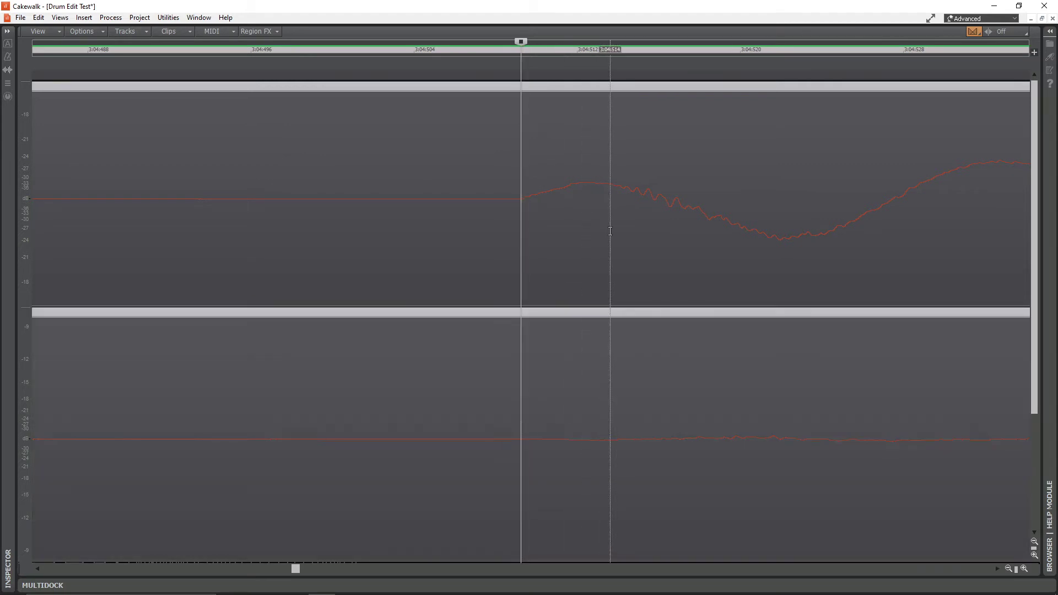
key(s)
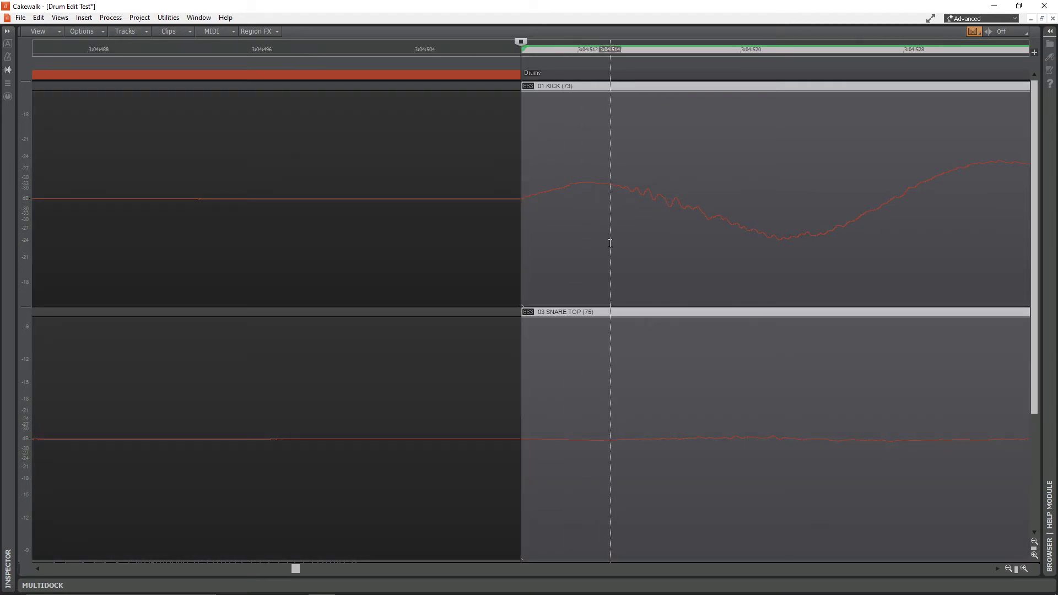
scroll(637, 208, down, 2)
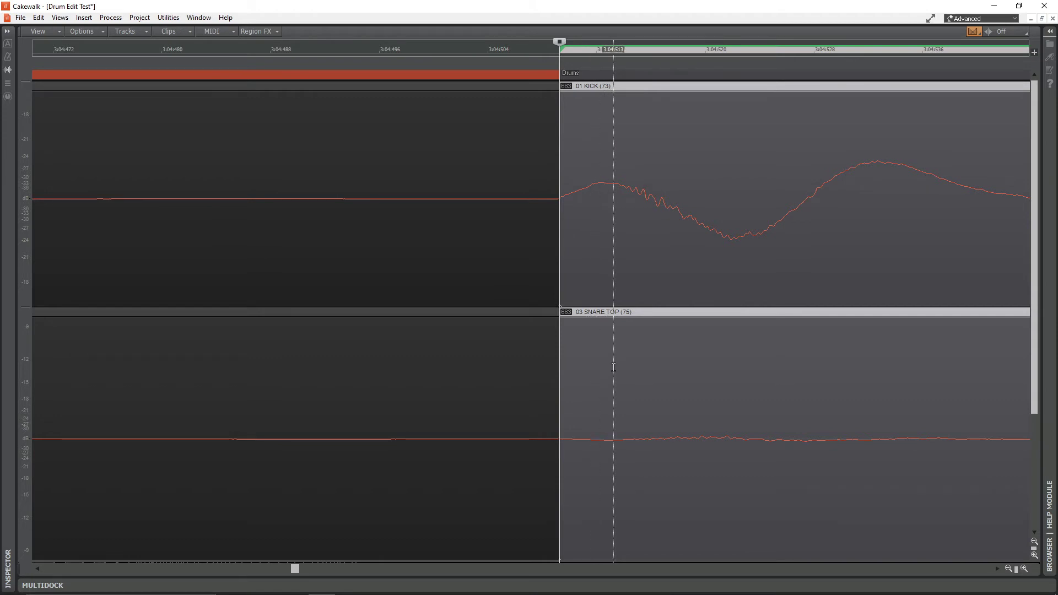
Step: Split the KICK and SNARE TOP clips at the first bar-5 kick hit onset
scroll(609, 368, down, 1)
scroll(610, 368, down, 1)
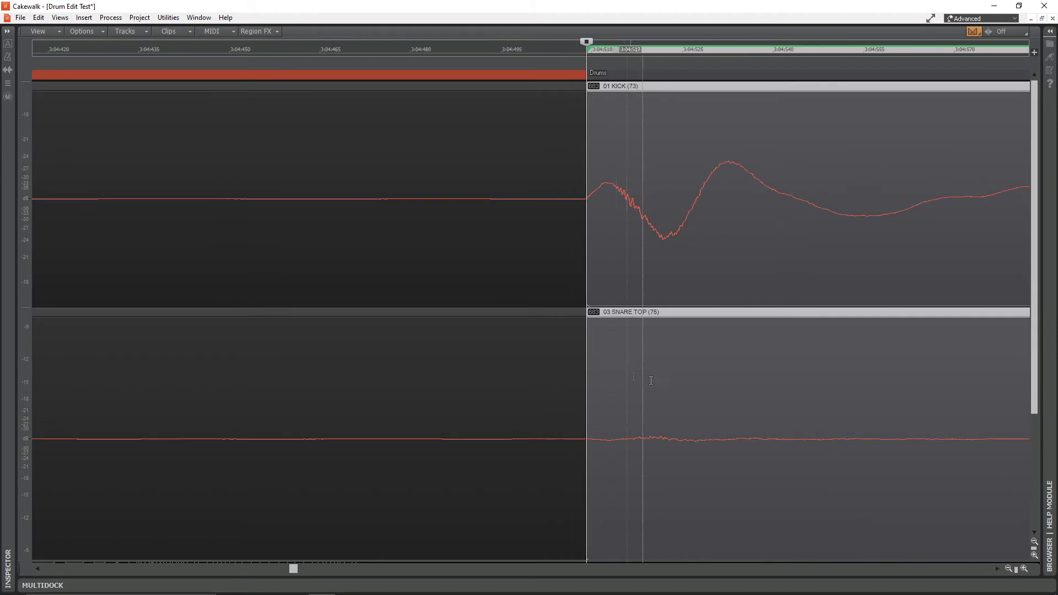
key(Tab)
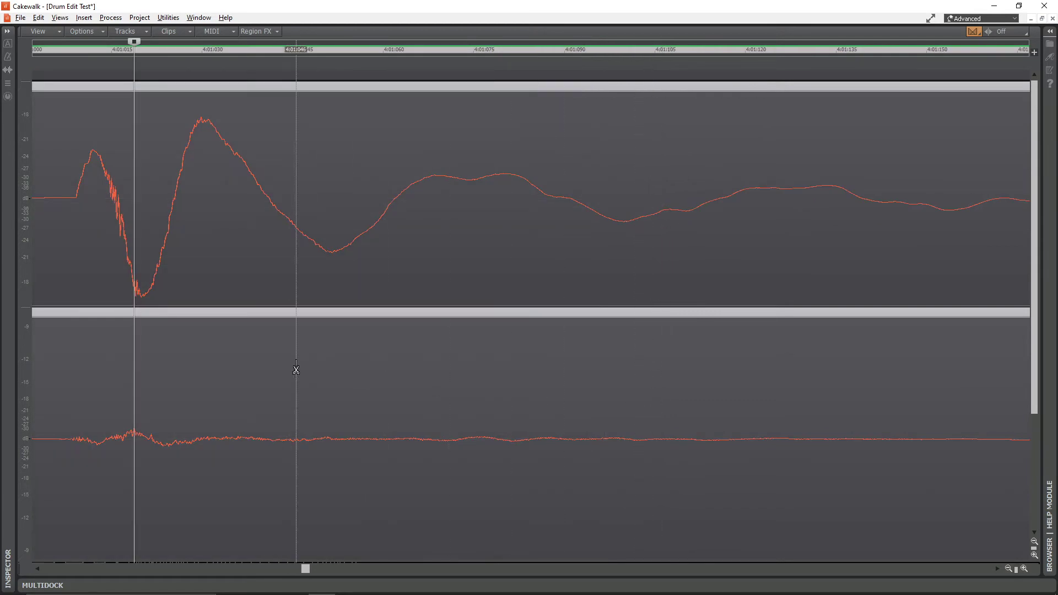
key(ctrl+Right)
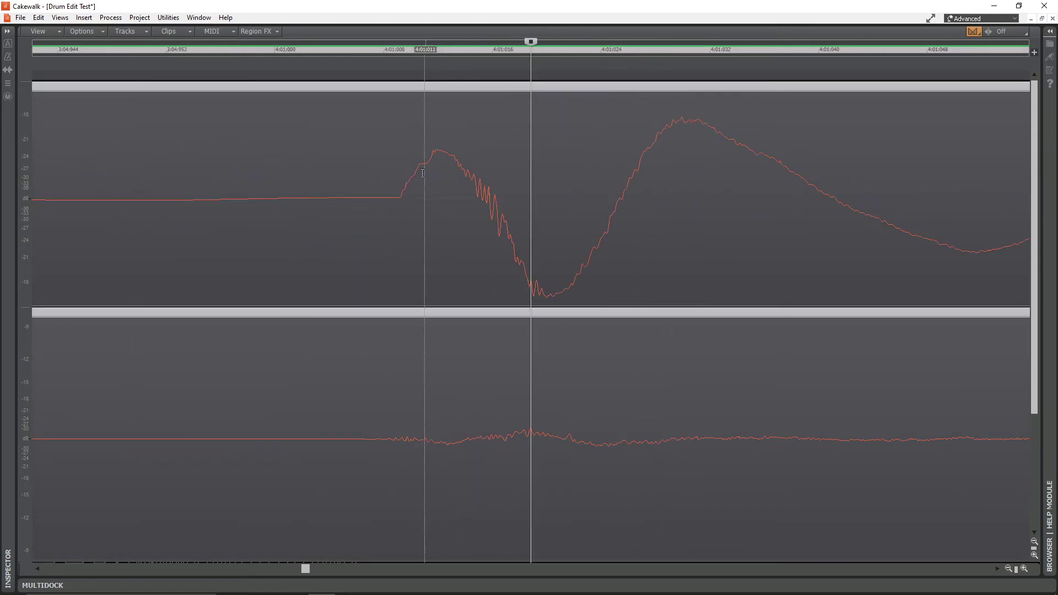
click(400, 153)
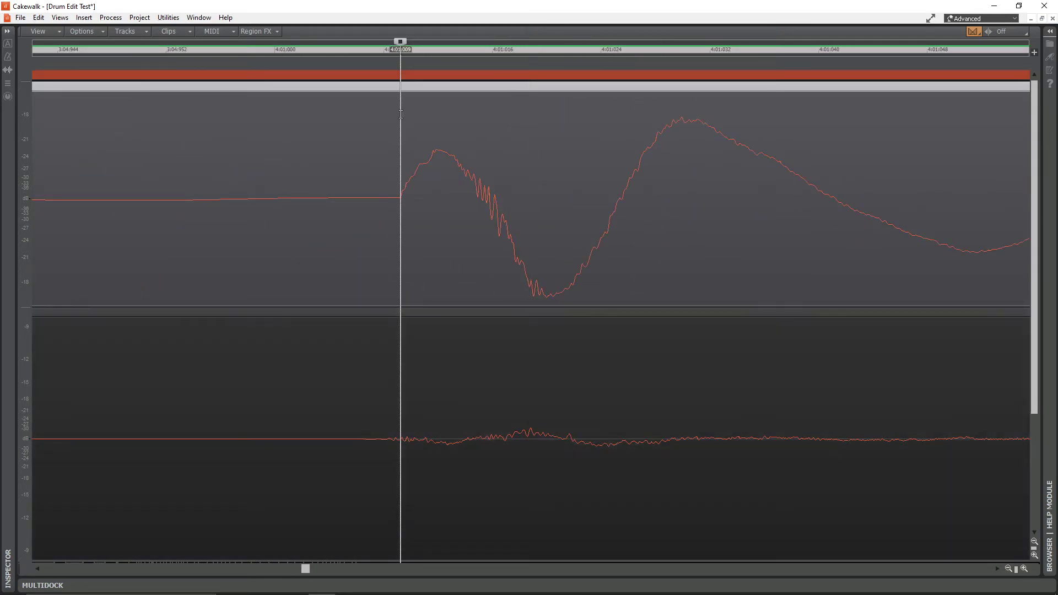
click(401, 87)
key(s)
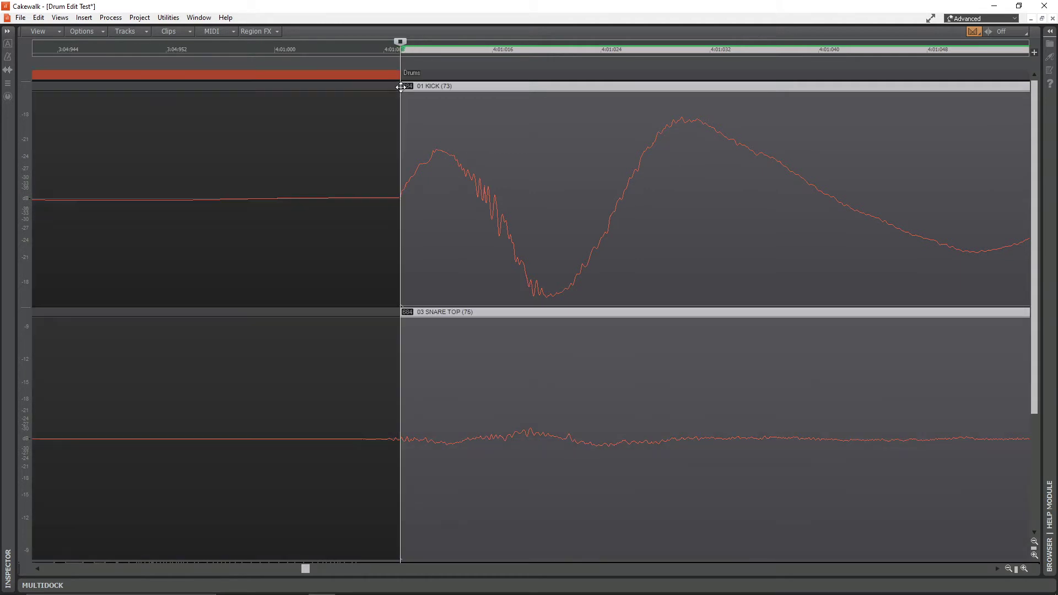
Step: Split both clips at each of the next three drum-hit transients
scroll(467, 241, down, 3)
key(Tab)
key(Tab)
key(Tab)
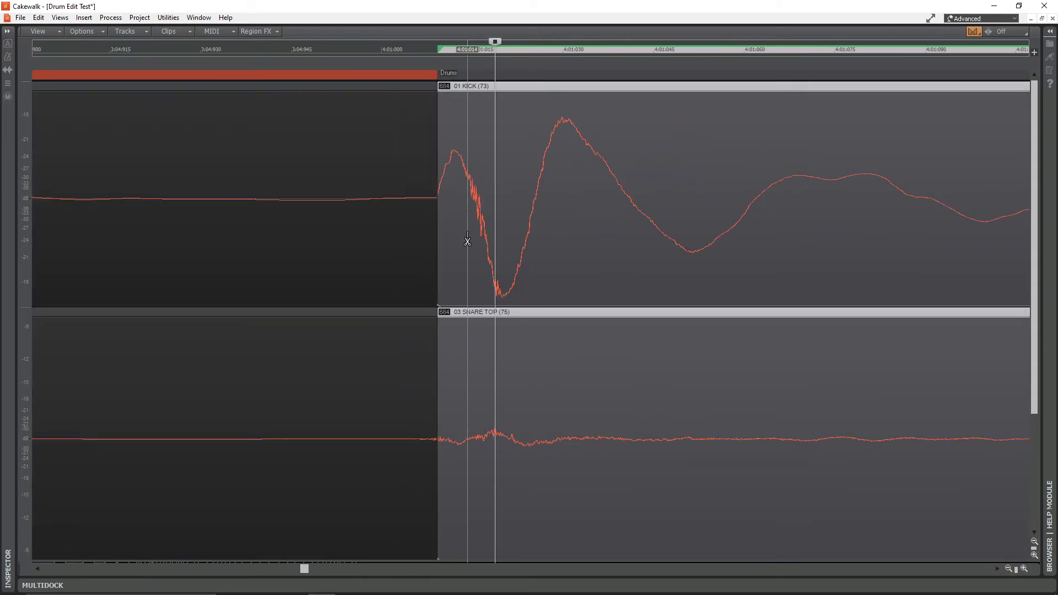
scroll(347, 399, up, 3)
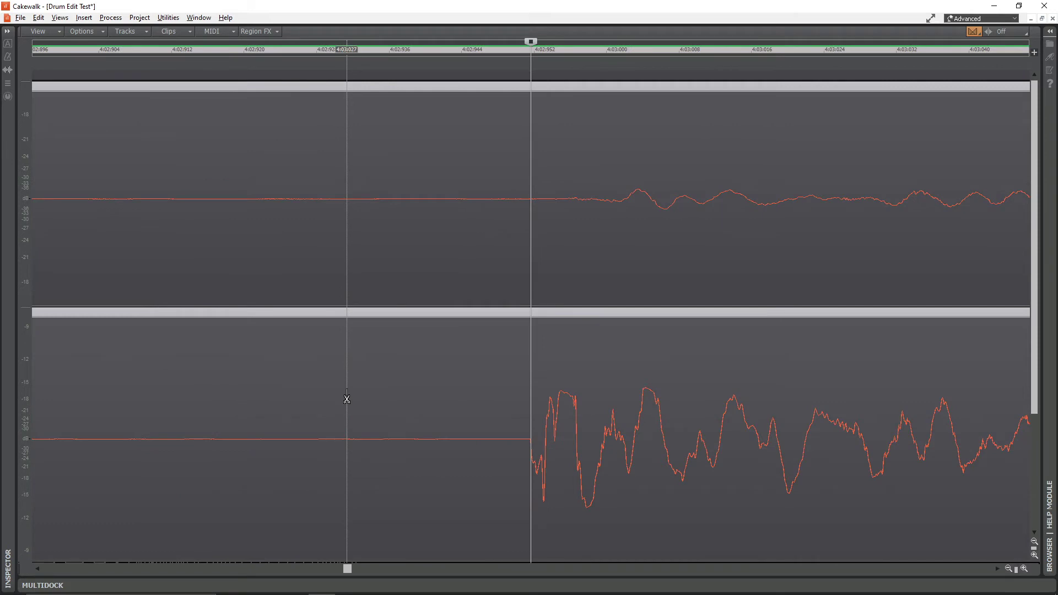
key(s)
scroll(524, 408, down, 3)
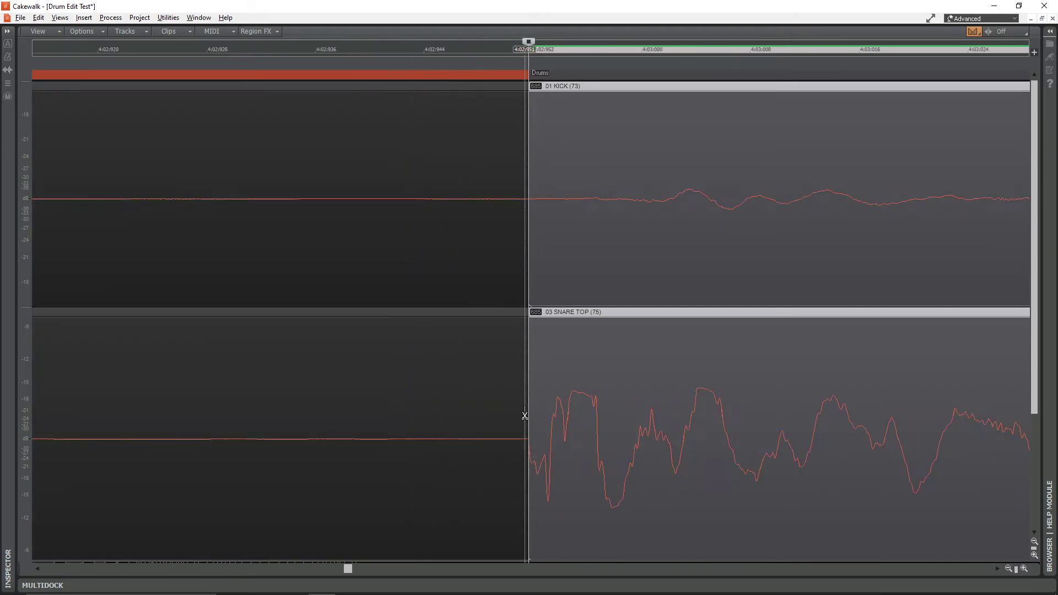
key(Tab)
scroll(524, 406, up, 2)
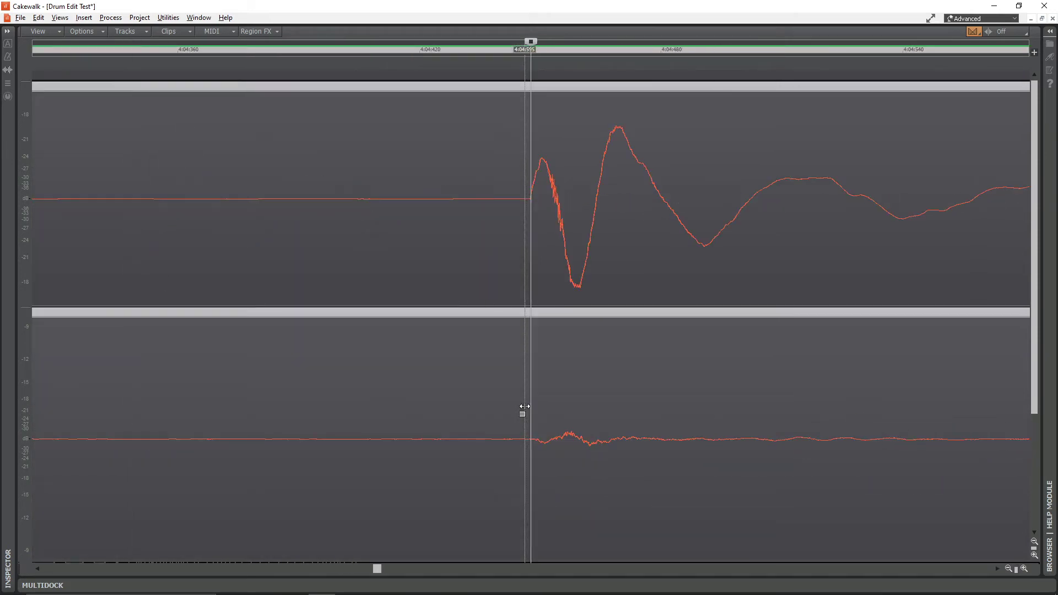
key(s)
key(Tab)
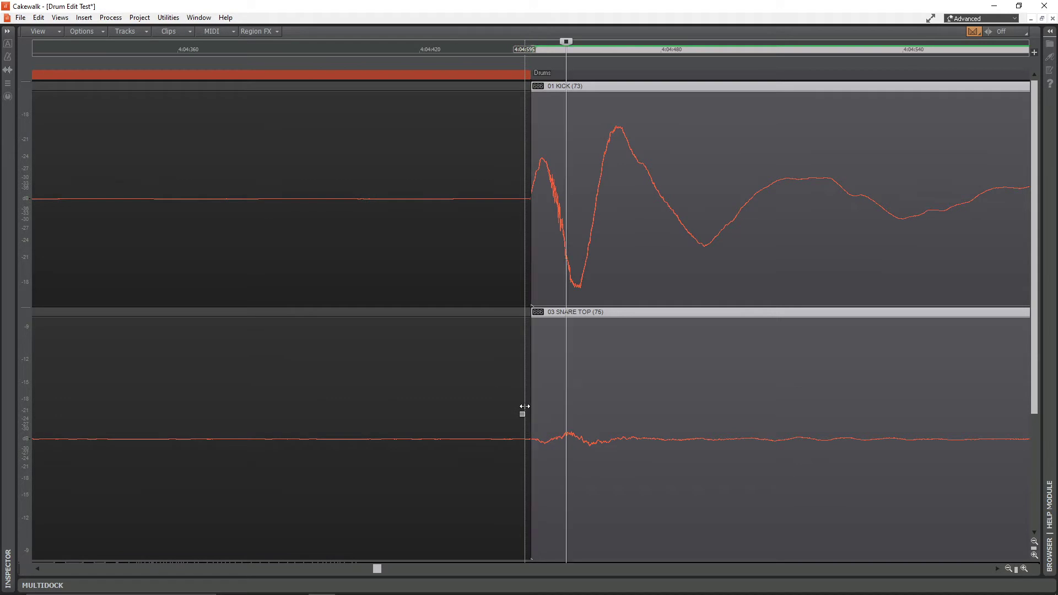
scroll(524, 406, up, 3)
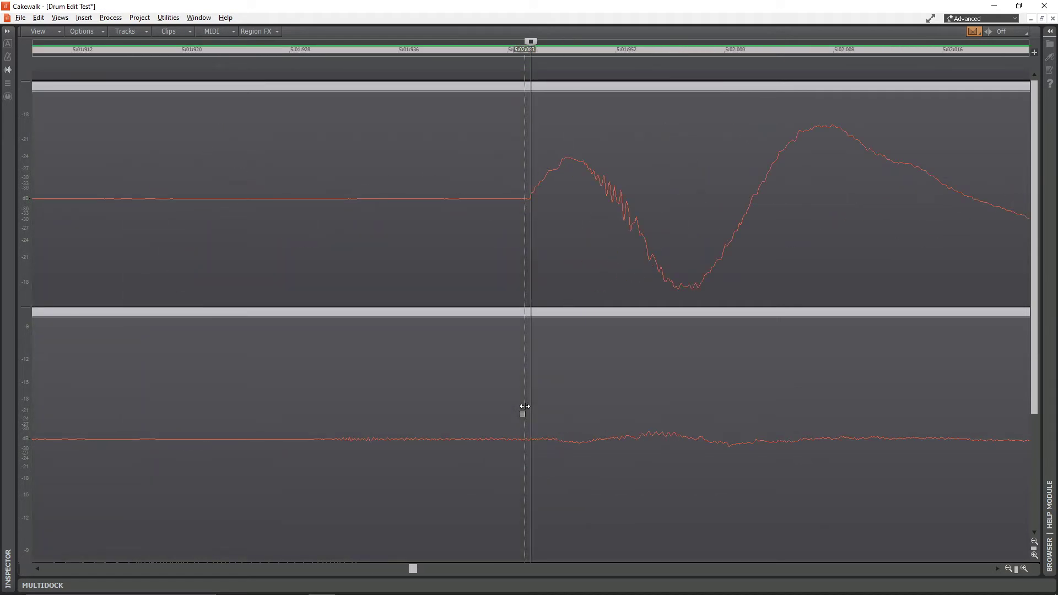
key(s)
Step: Split only the SNARE TOP clip at three more snare onsets
key(Tab)
key(Tab)
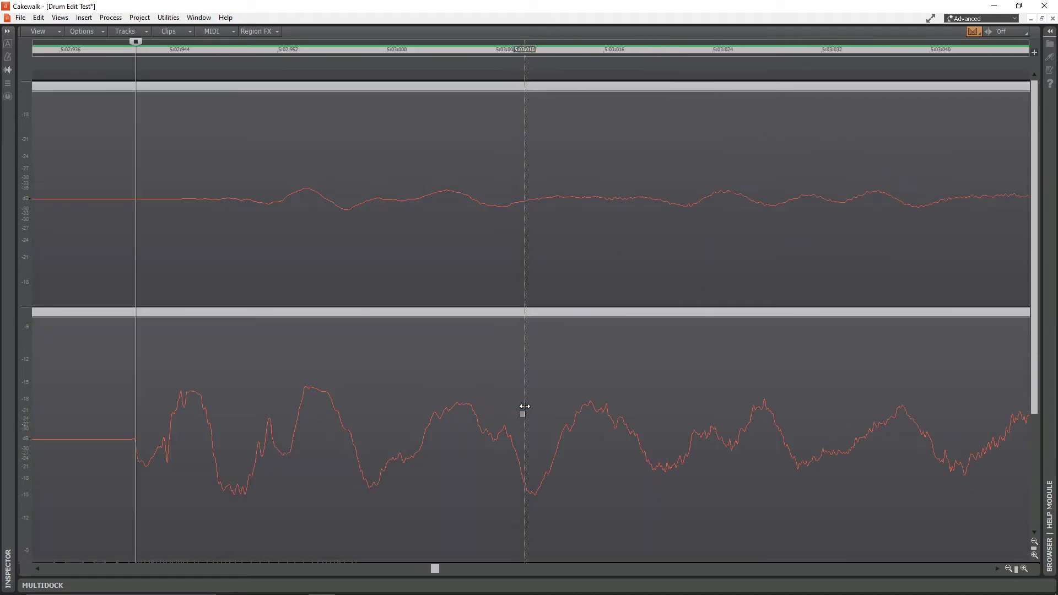
scroll(524, 406, up, 4)
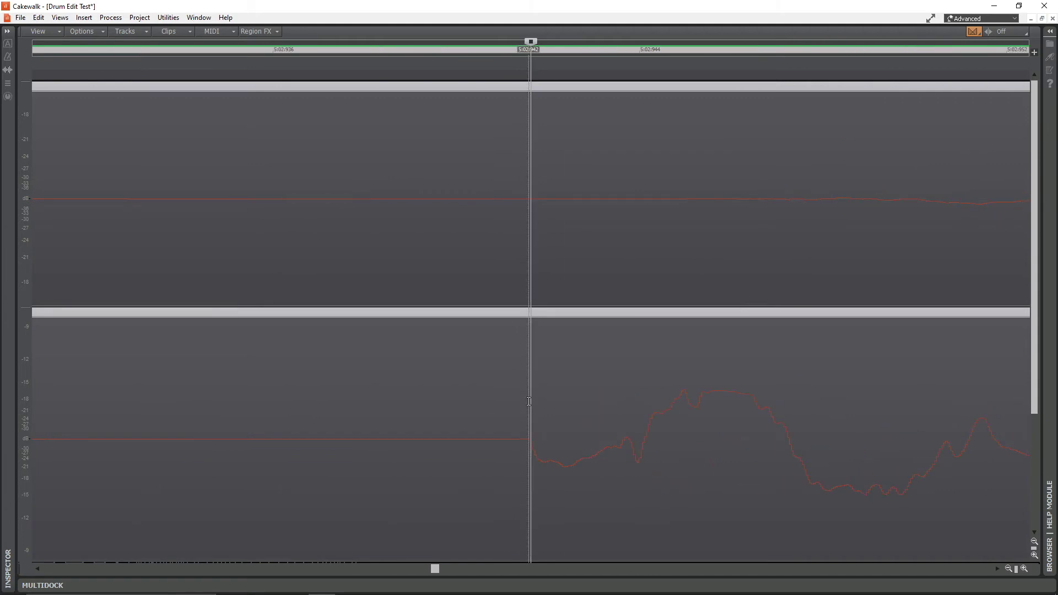
click(529, 312)
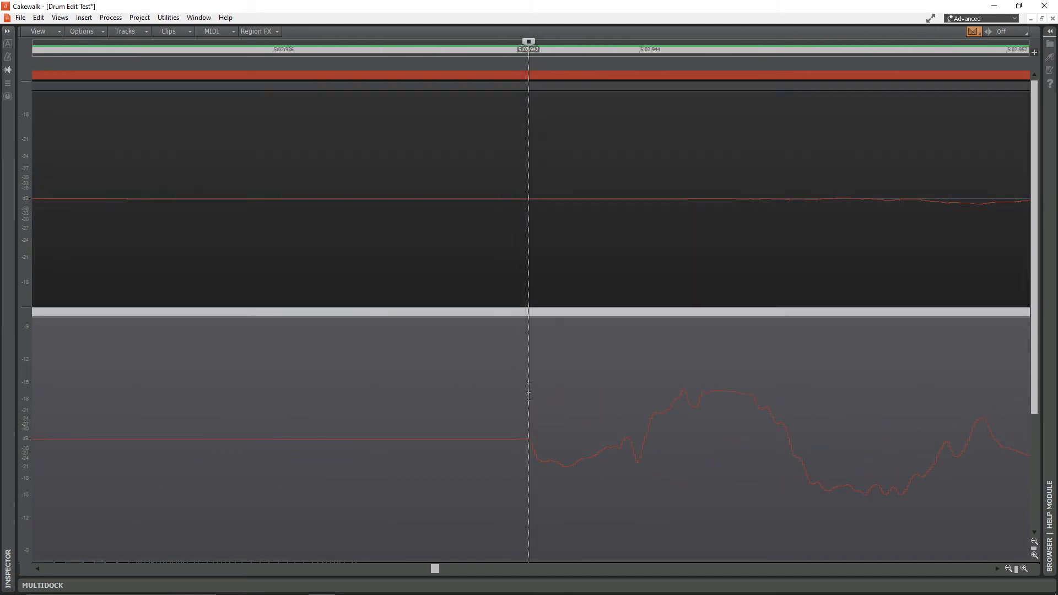
click(529, 313)
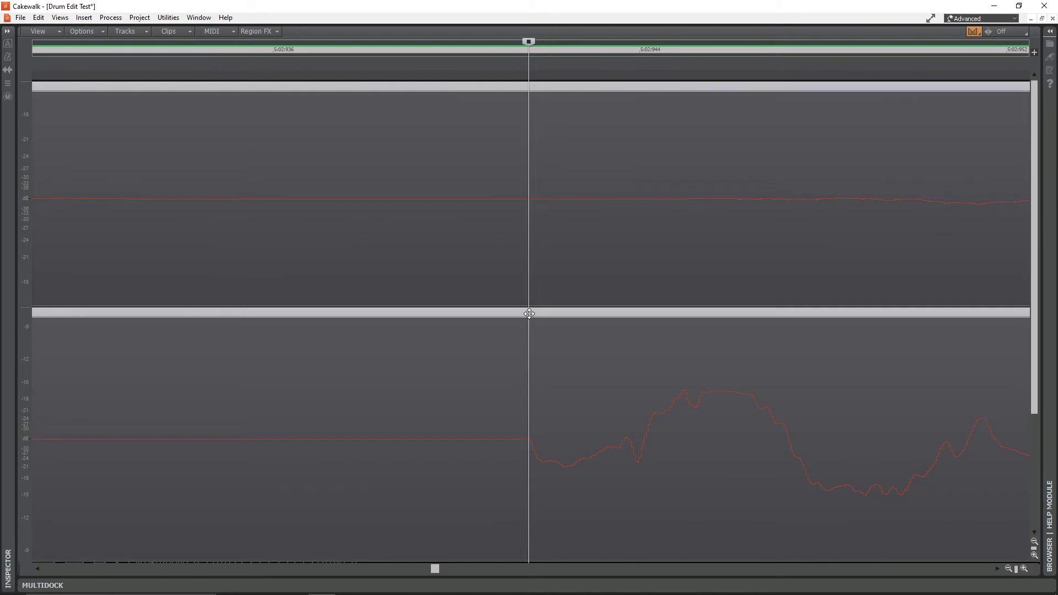
click(535, 359)
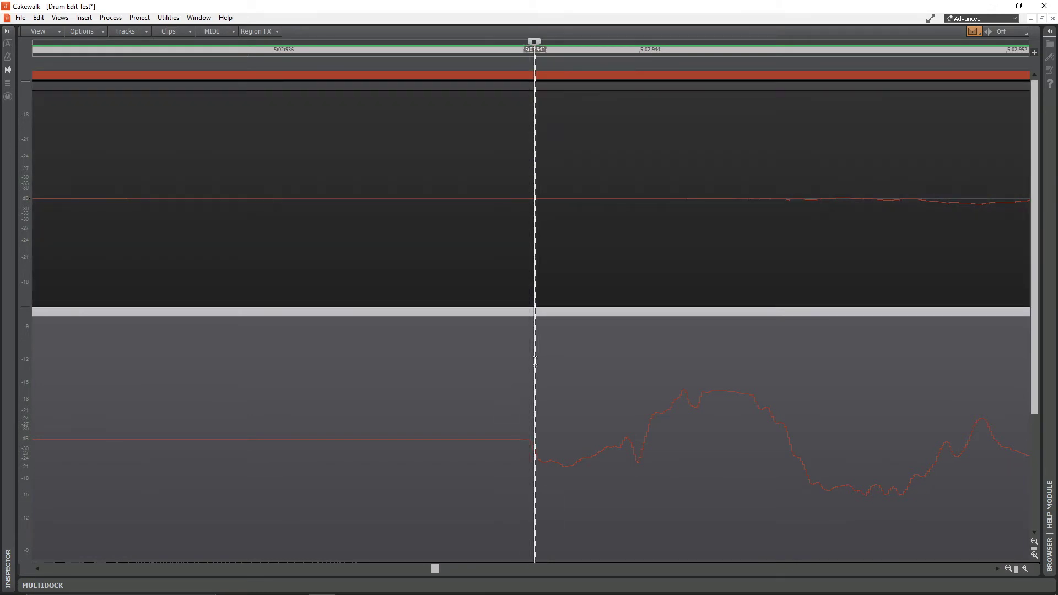
click(527, 347)
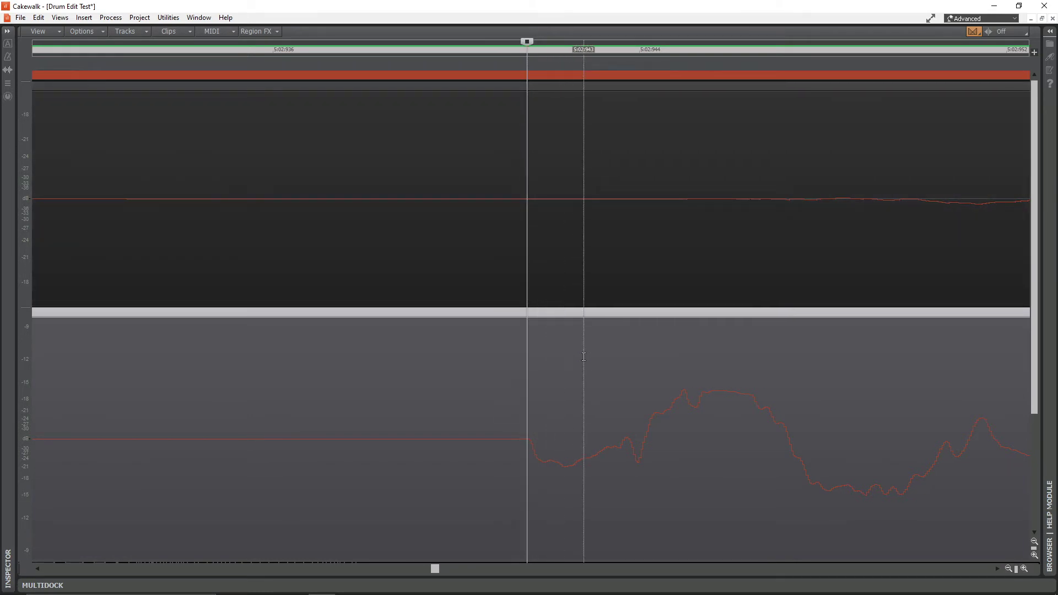
key(s)
click(610, 358)
key(s)
click(762, 380)
key(s)
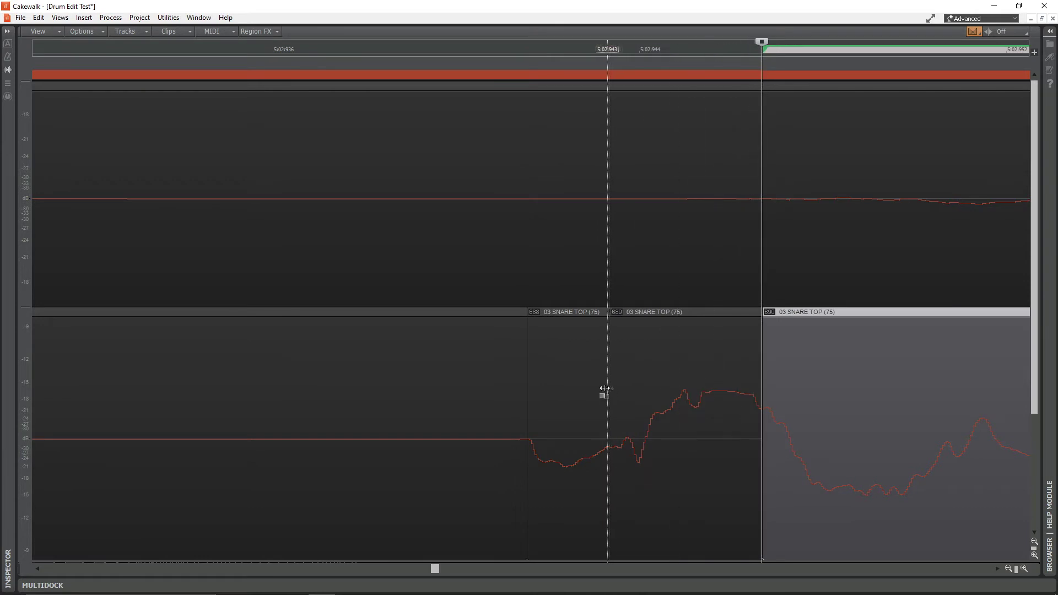
Step: Split both clips together at the hit near 5:04:432, then place the now line on the next kick onset
mouse_move(605, 388)
mouse_down()
mouse_move(543, 360)
mouse_move(527, 327)
mouse_up()
key(ctrl+a)
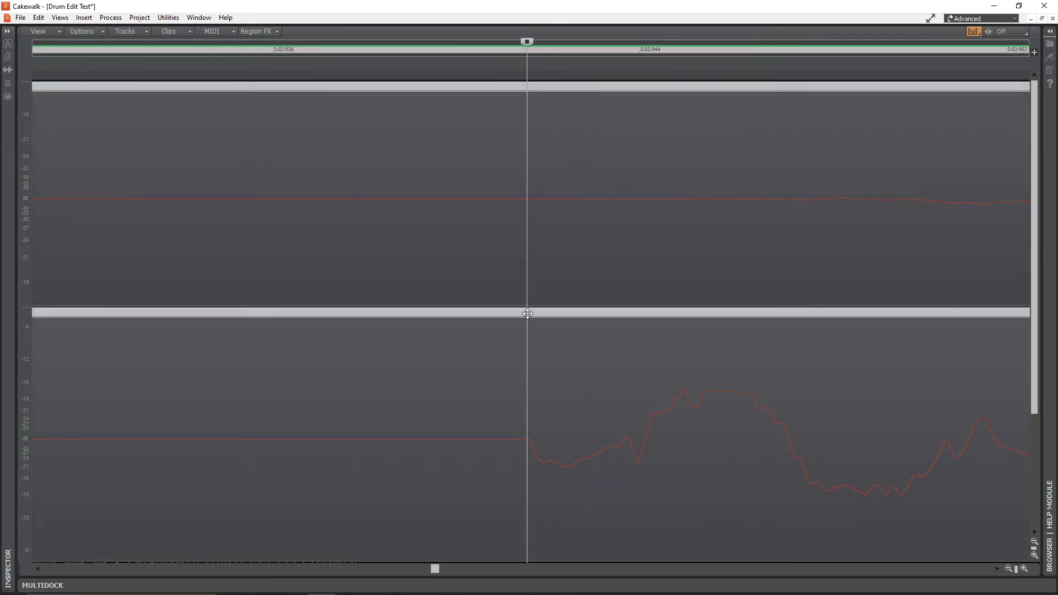
key(s)
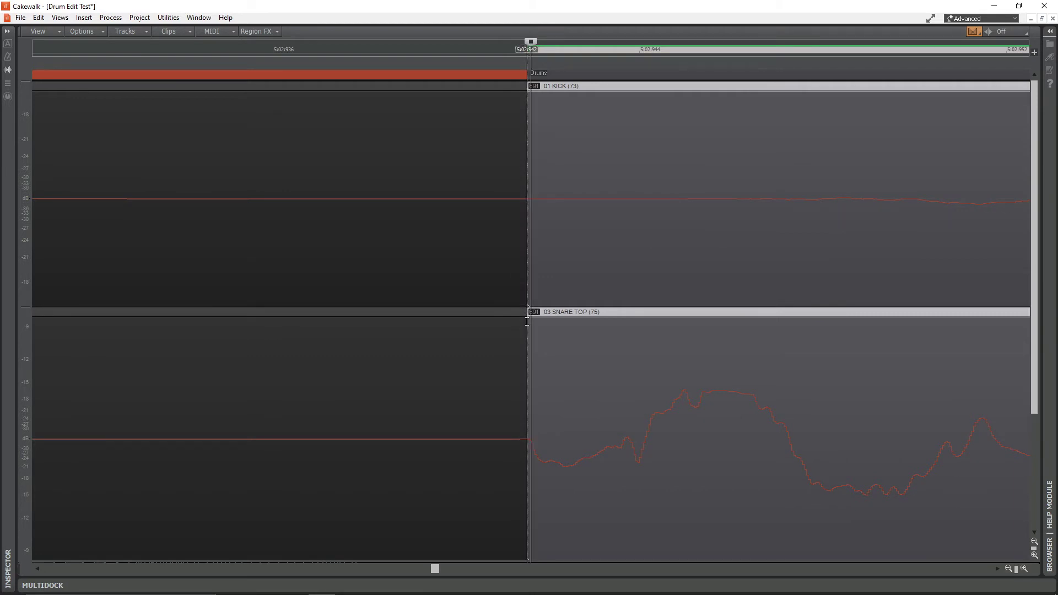
key(space)
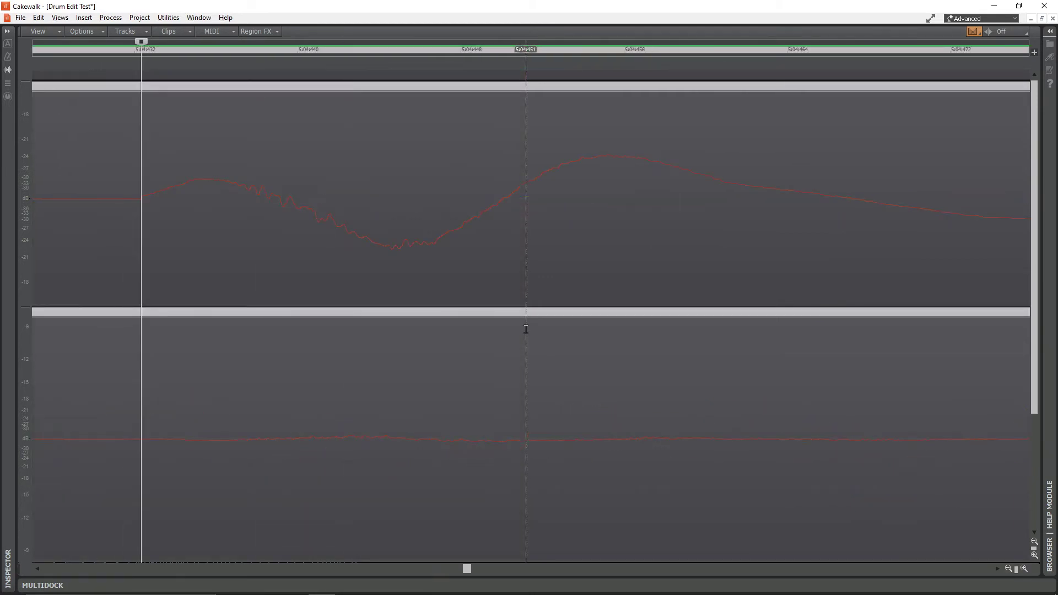
key(ctrl+Left)
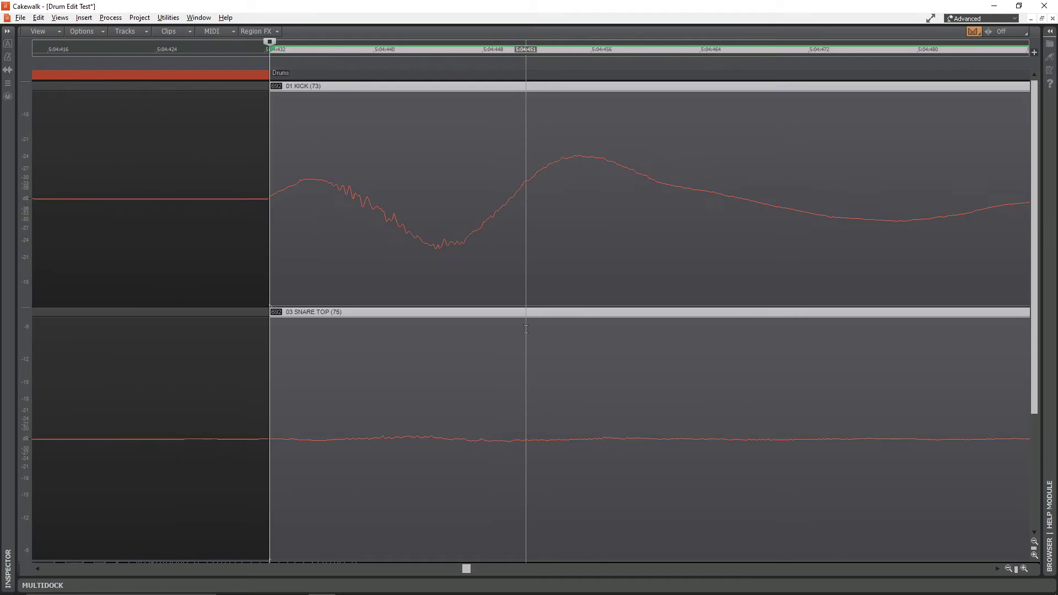
key(space)
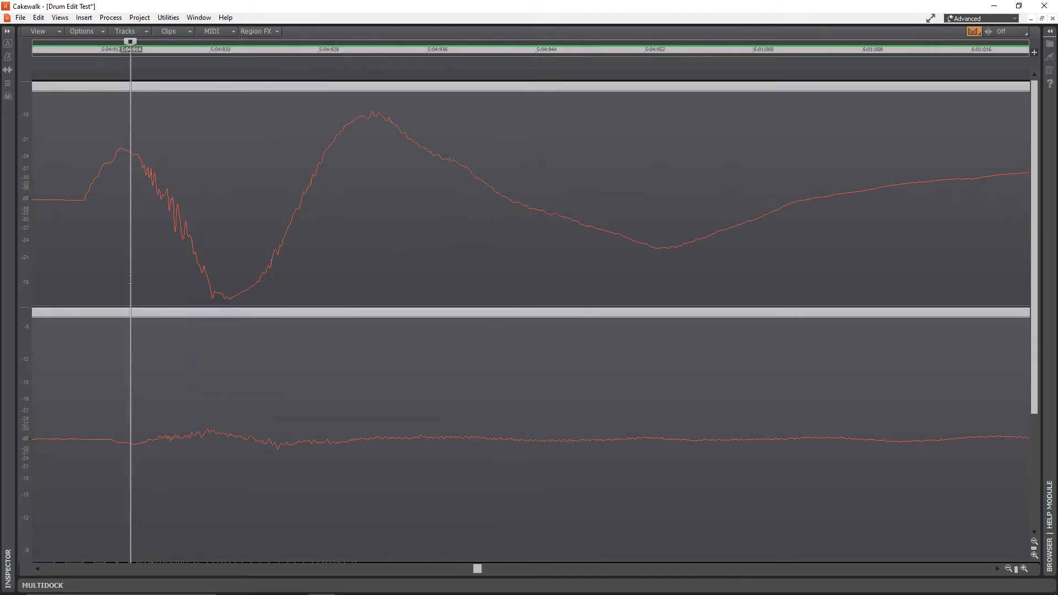
click(84, 107)
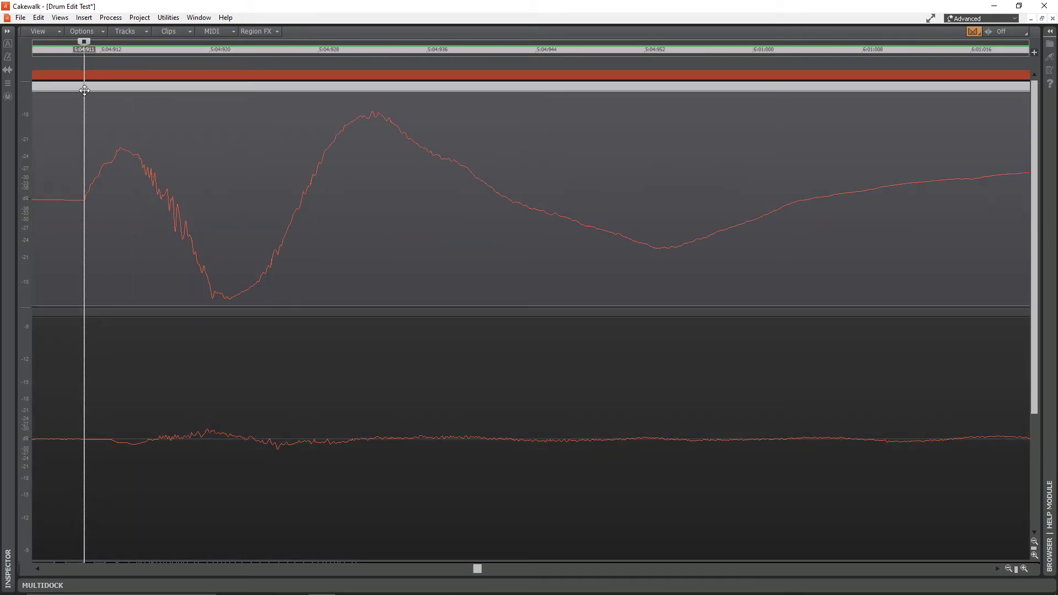
click(84, 92)
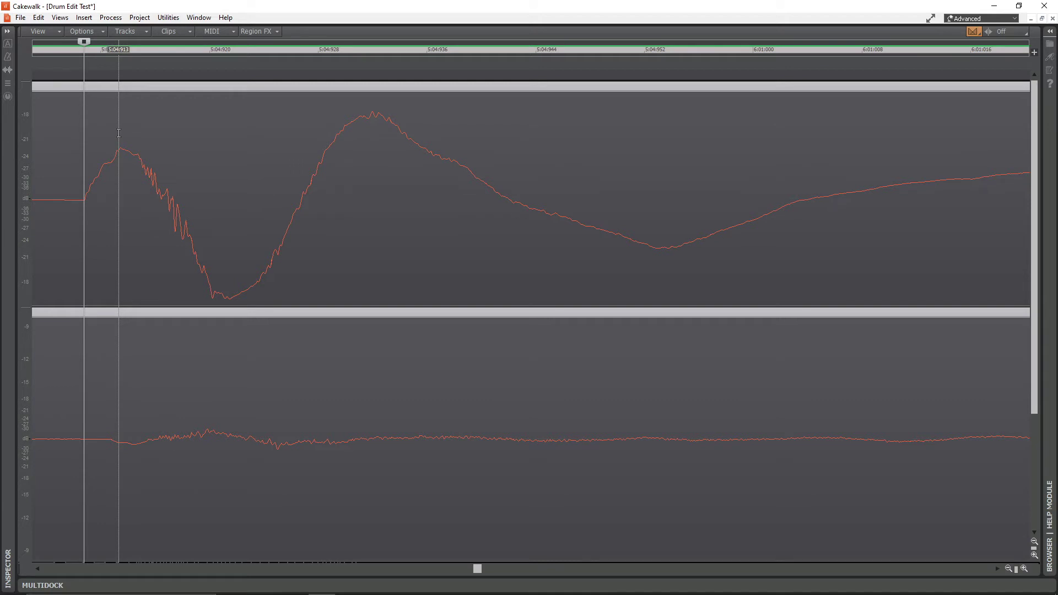
key(Tab)
key(Tab)
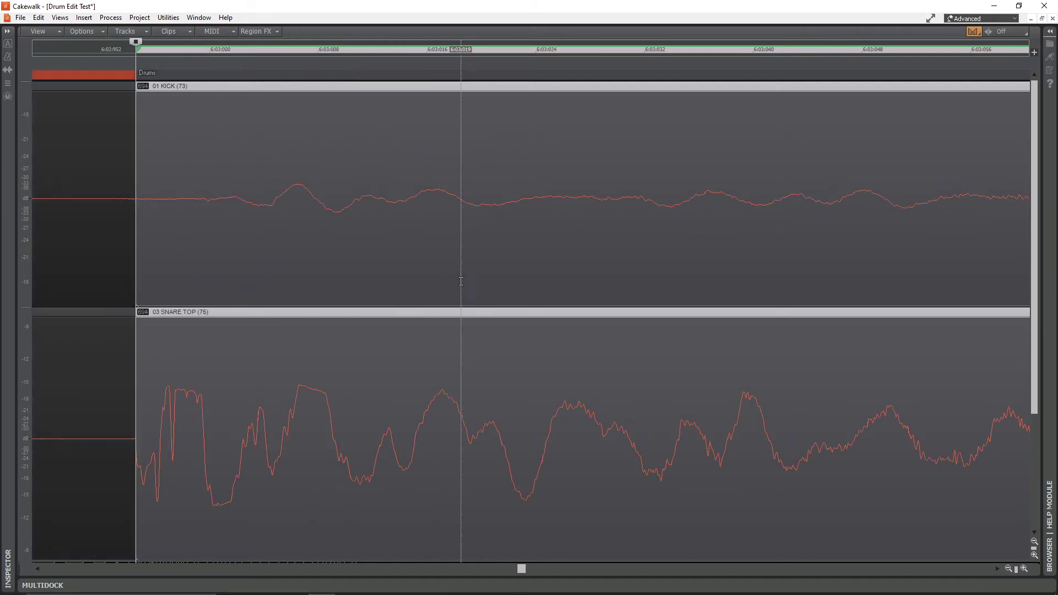
Step: Split both drum clips exactly at the next snare hit's onset in bar 7
key(Tab)
key(Tab)
key(Tab)
key(Tab)
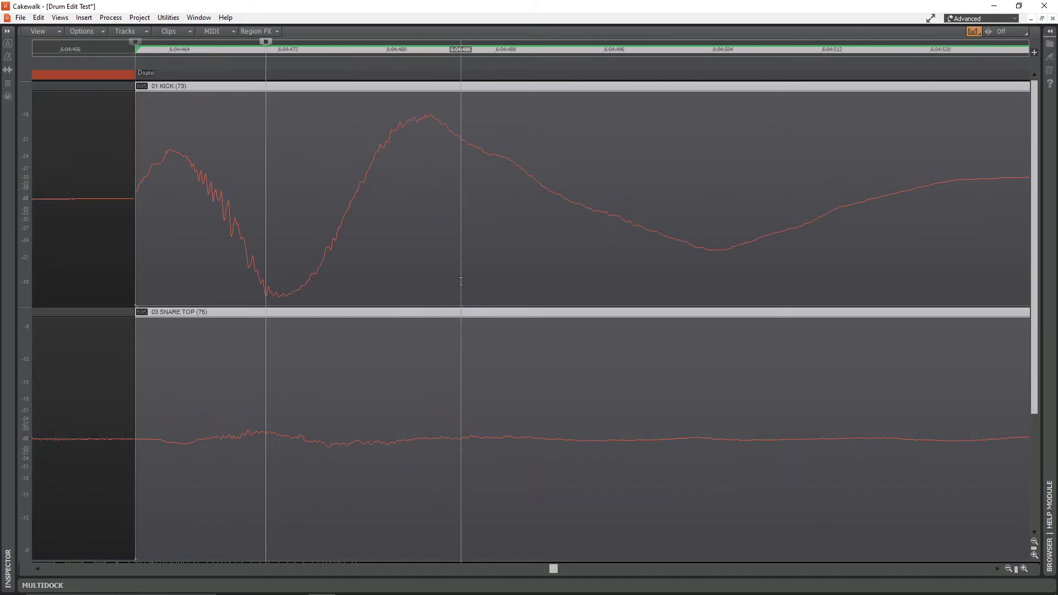
key(Tab)
key(Tab)
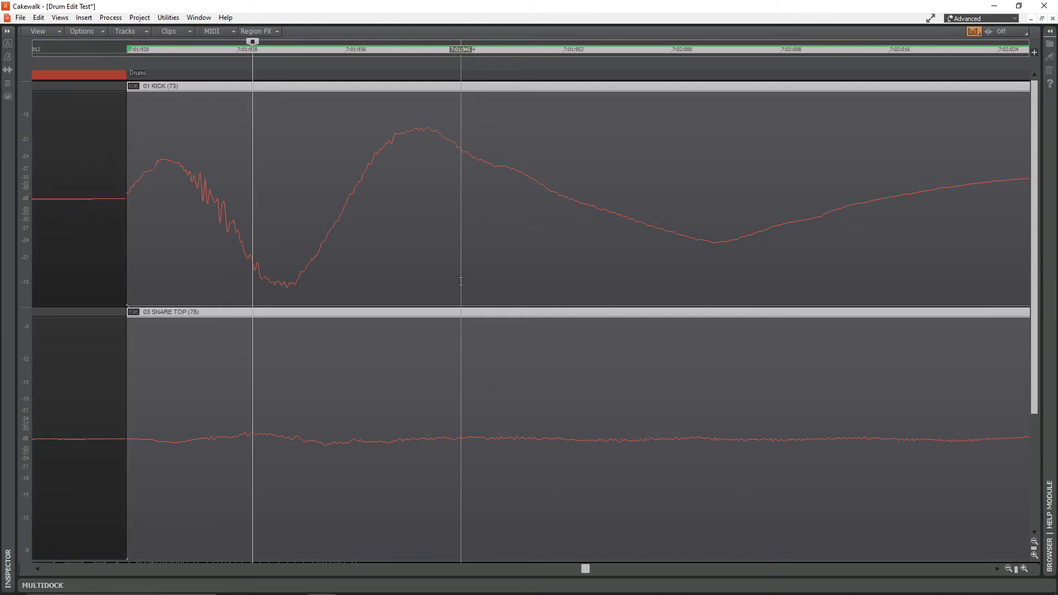
key(ctrl+Right)
key(ctrl+Right)
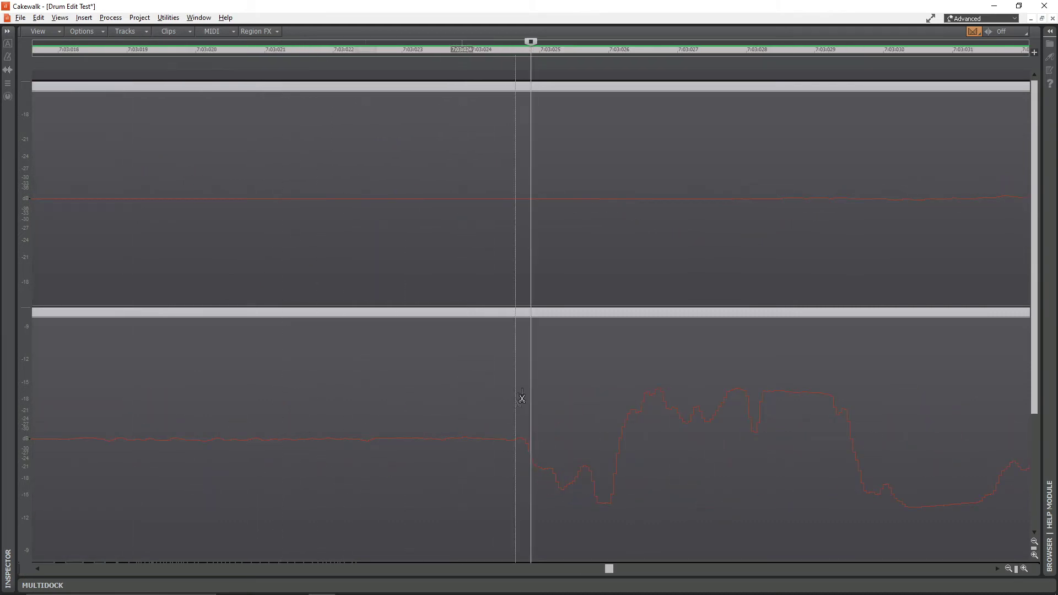
click(524, 324)
click(523, 316)
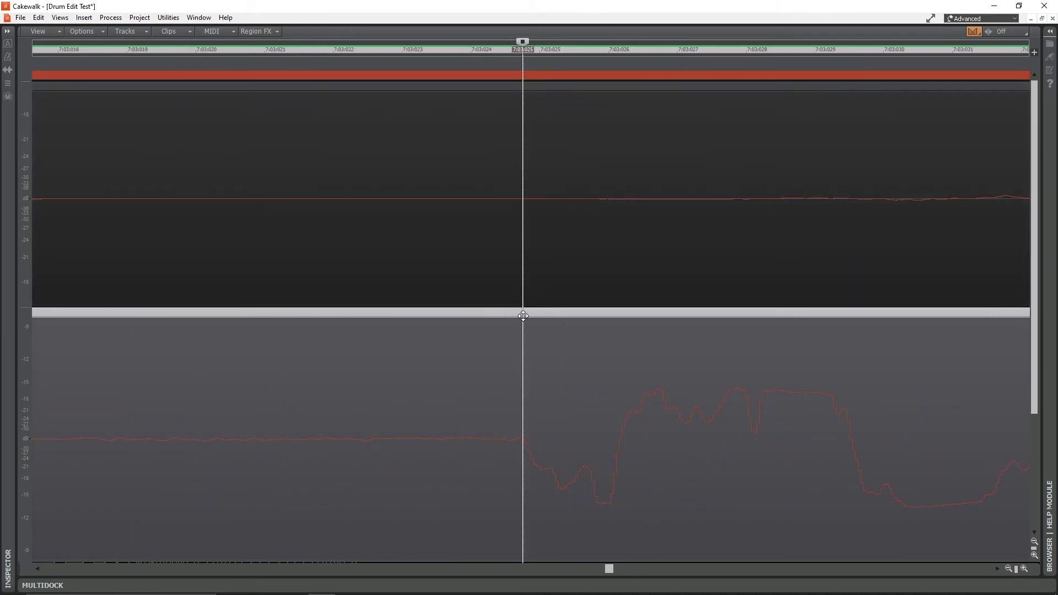
click(522, 315)
key(s)
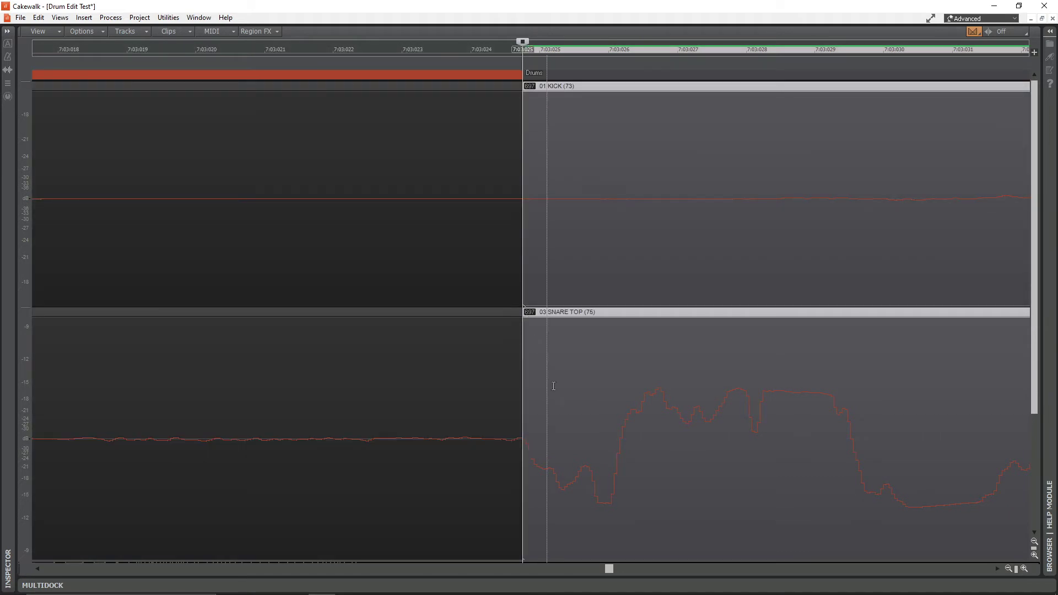
key(ctrl+Left)
key(ctrl+Left)
Step: Pass the 7:04:927 kick and split both clips at the following snare onset near 8:02:952
key(ctrl+Right)
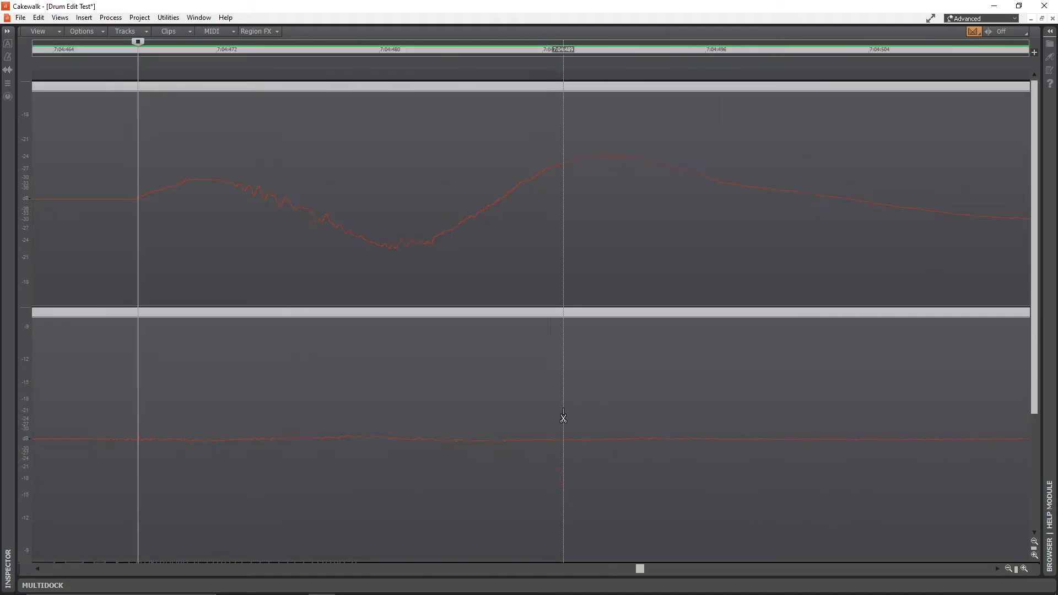
key(ctrl+Right)
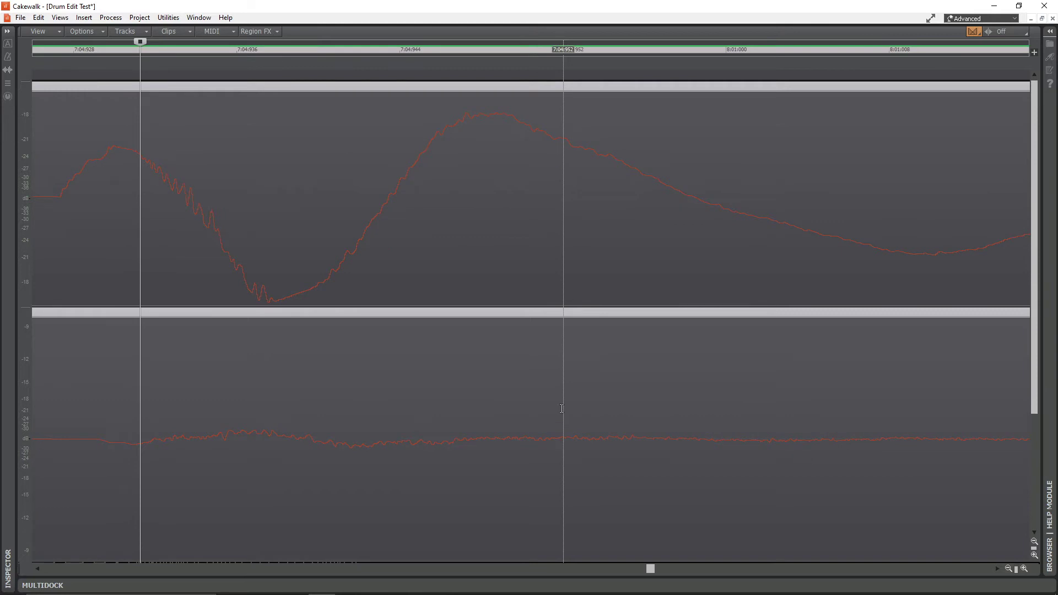
click(59, 163)
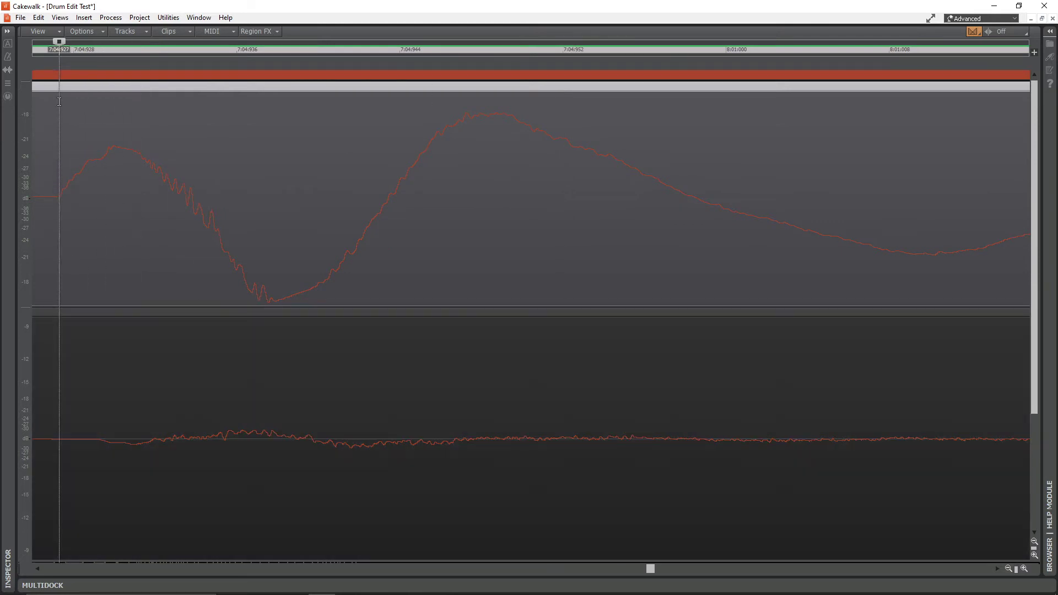
drag(59, 90, 130, 133)
key(ctrl+Right)
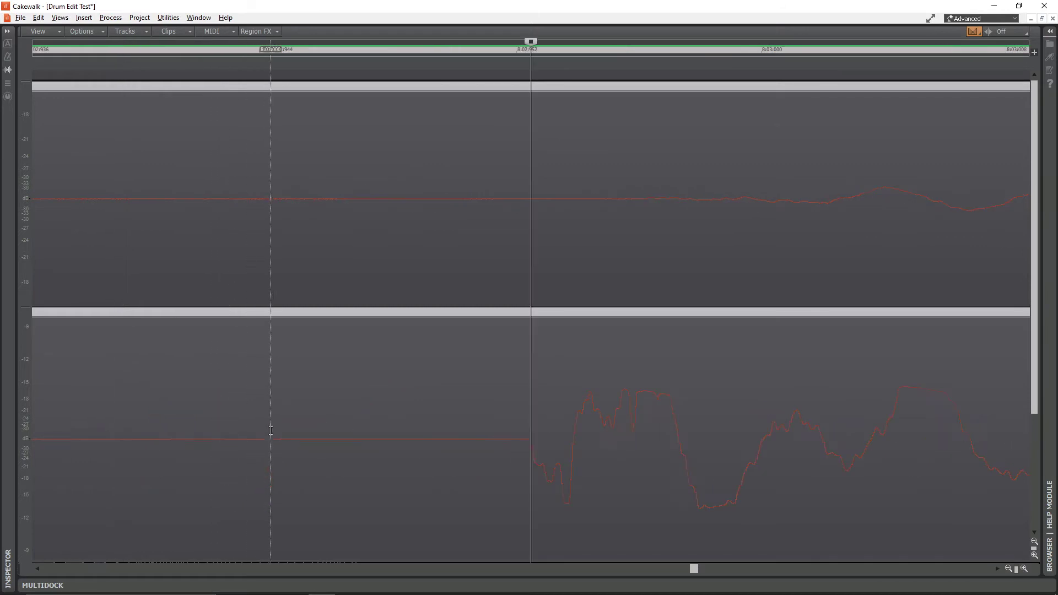
key(ctrl+Right)
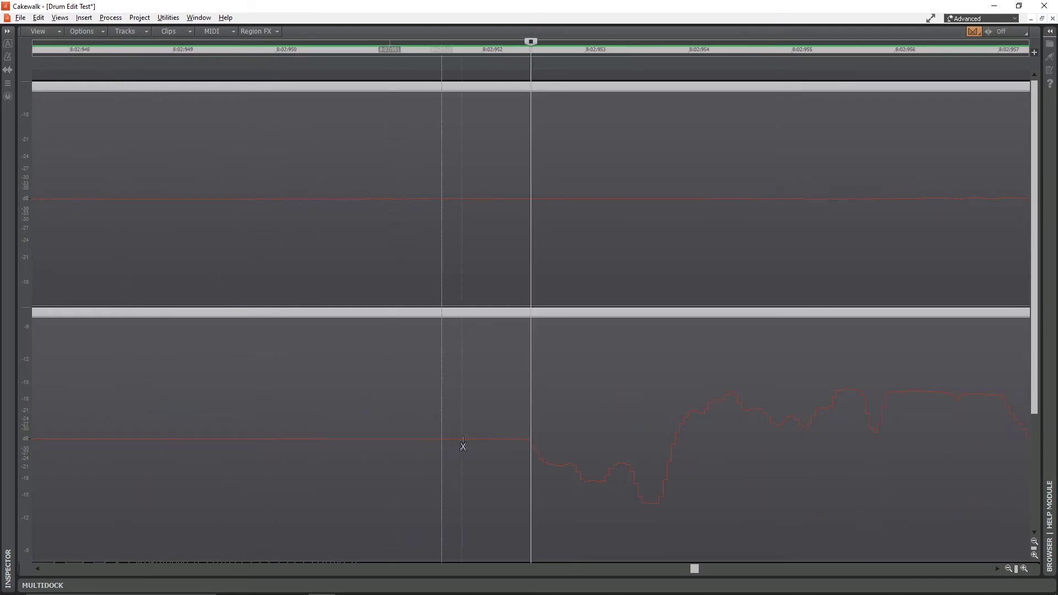
click(524, 387)
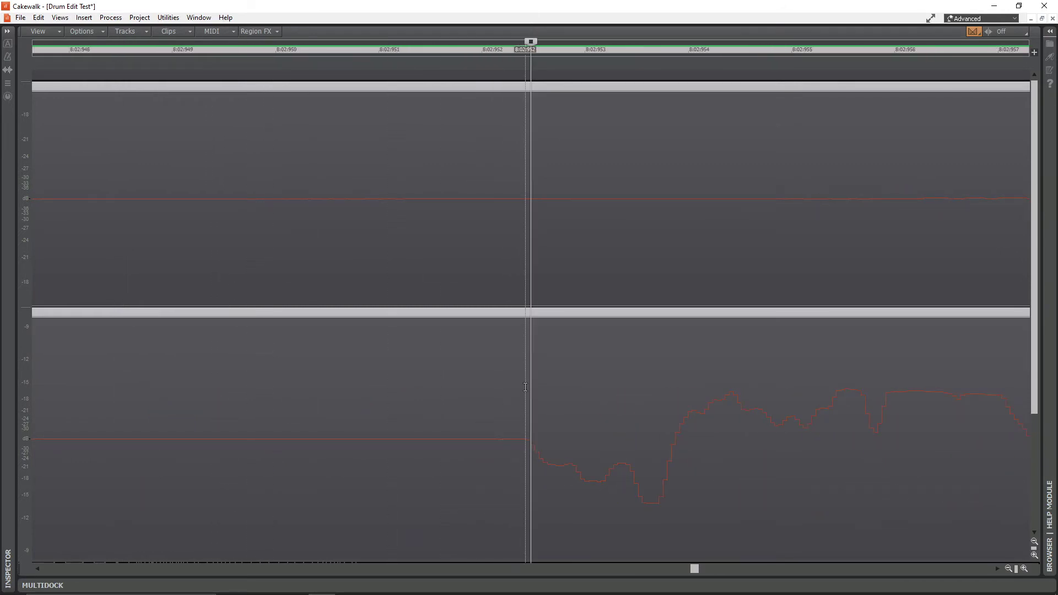
click(525, 386)
key(s)
click(516, 375)
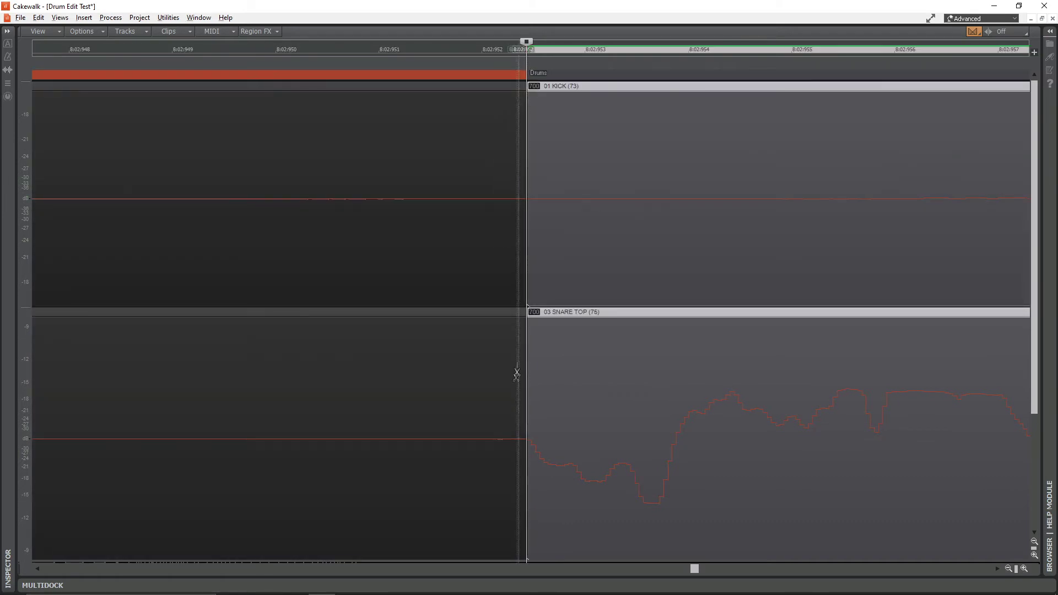
key(ctrl+Left)
key(ctrl+Left)
key(ctrl+Left)
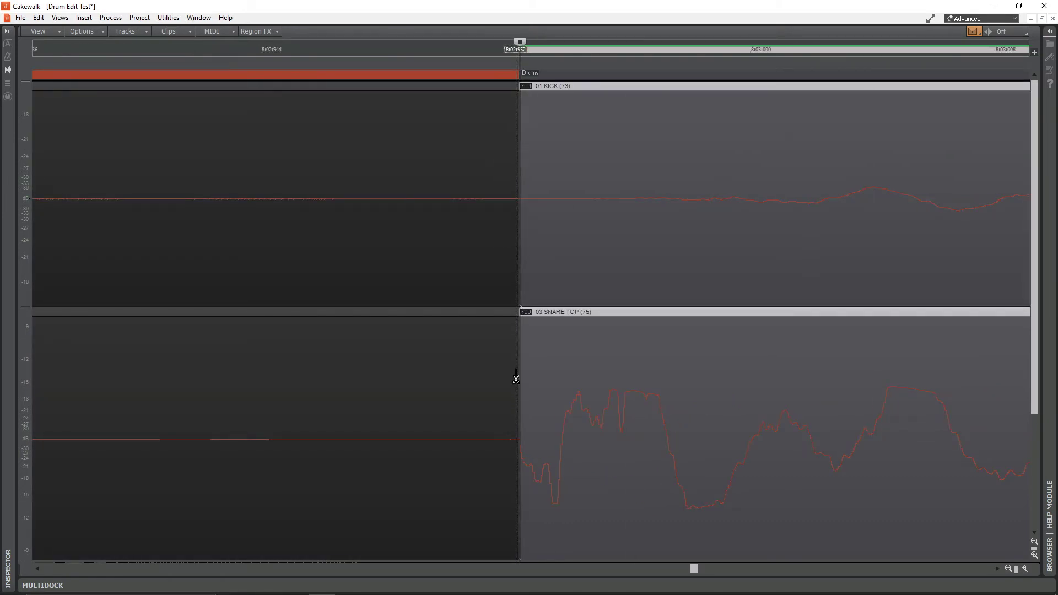
key(Tab)
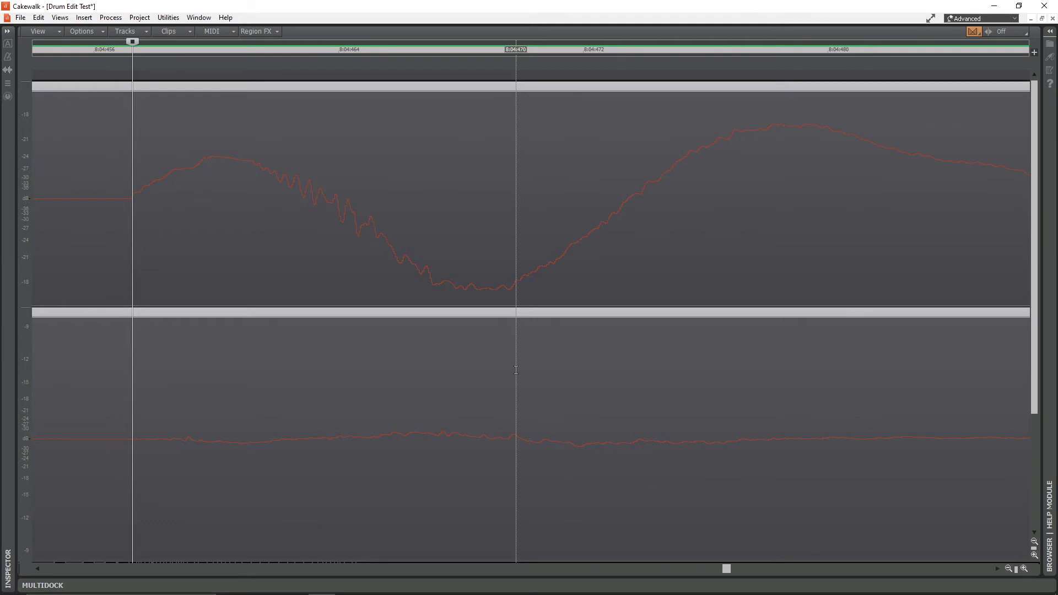
key(Tab)
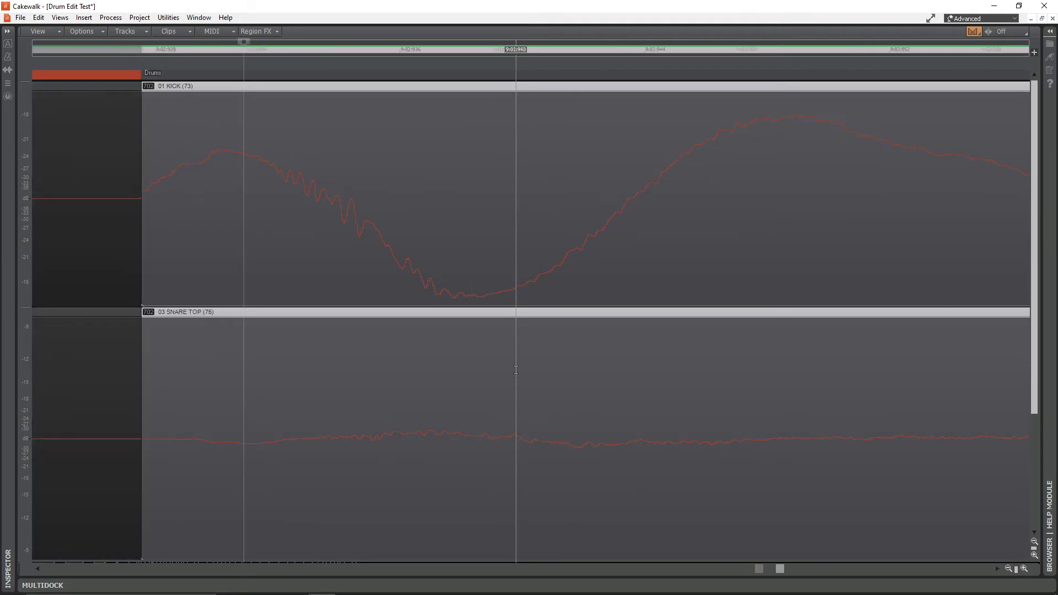
Step: Step through the next snare and kick hits, cropping the clip starts to the now time
key(Tab)
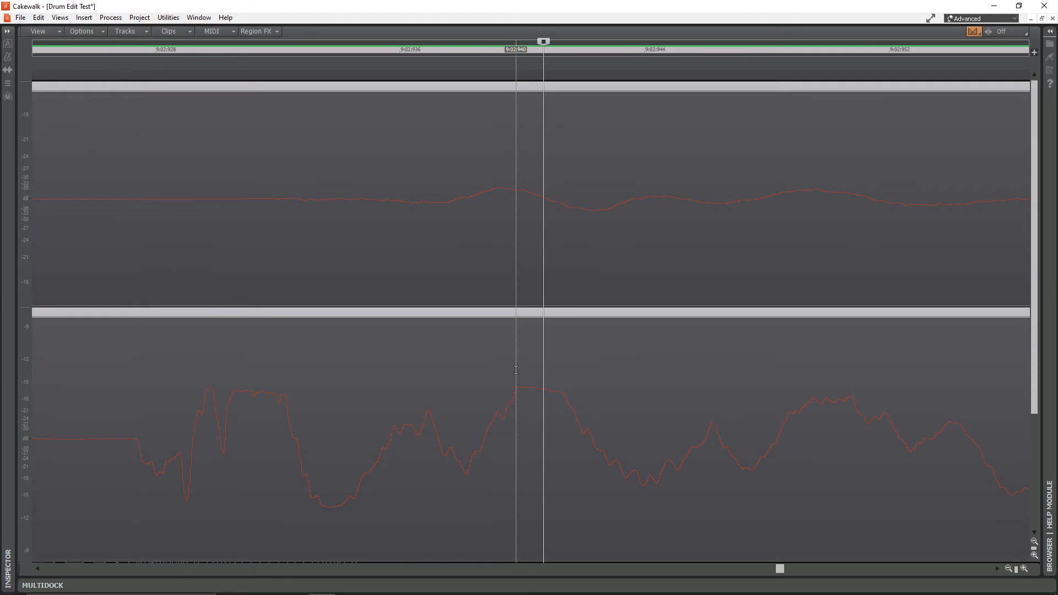
click(136, 390)
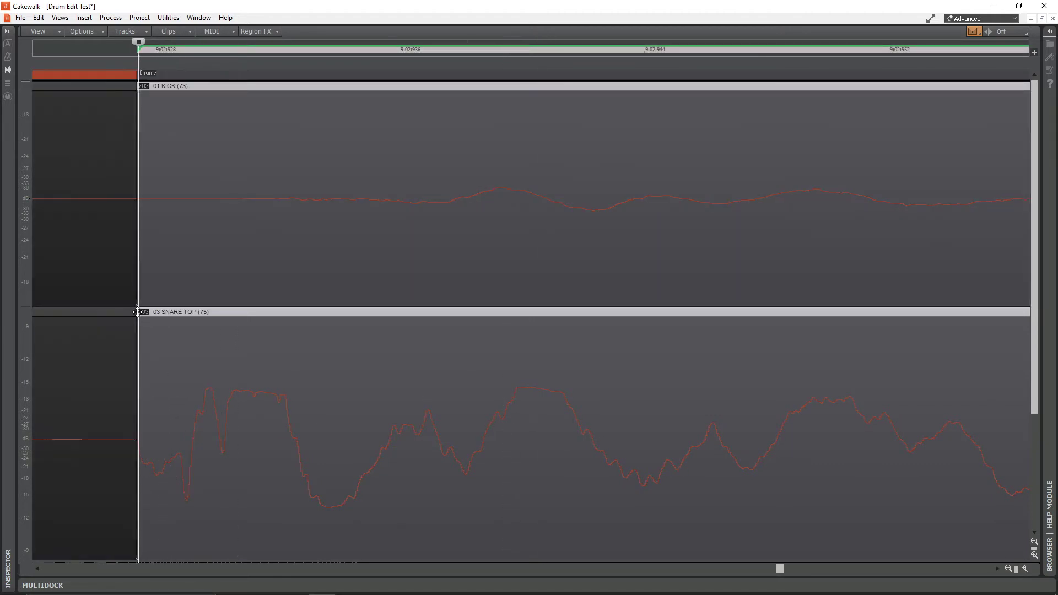
key(Tab)
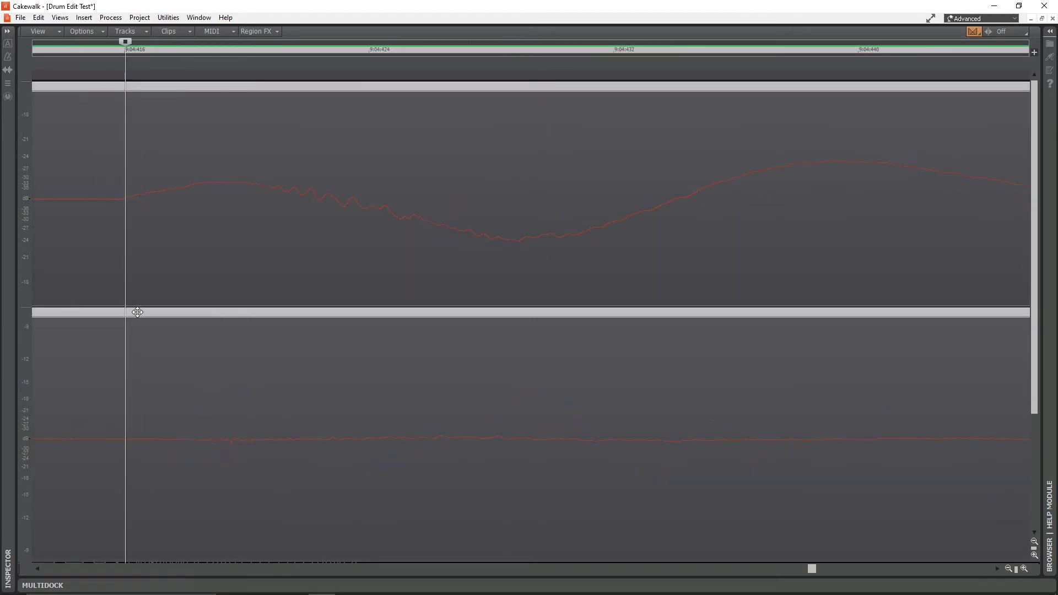
key(Tab)
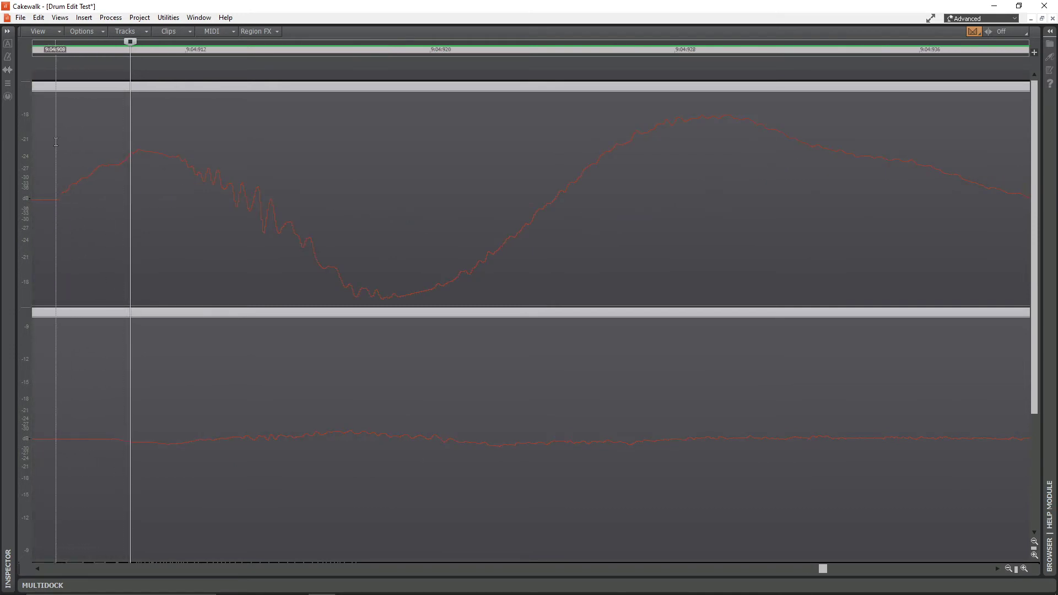
key(alt+[)
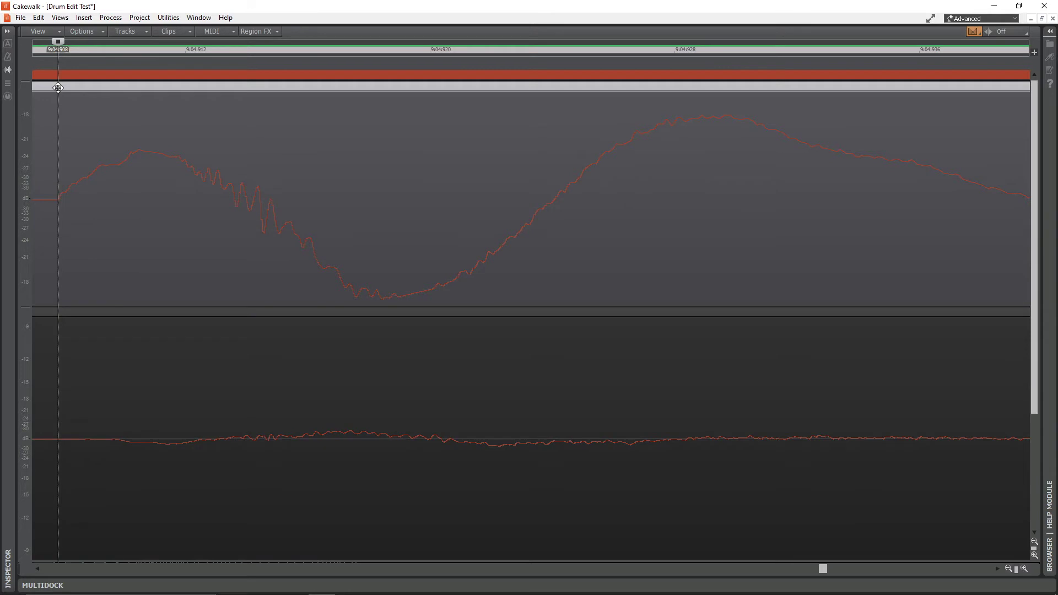
key(Tab)
Step: Crop the remaining clip starts at each split point from 10:04:446 through about 11:03:913
key(Tab)
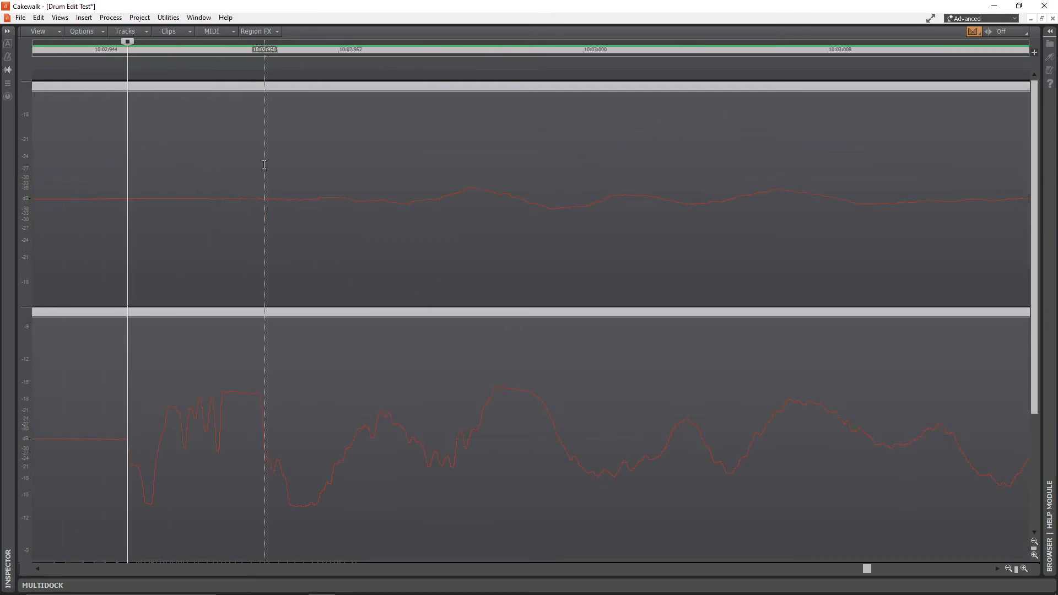
key(alt+[)
key(Tab)
key(Tab)
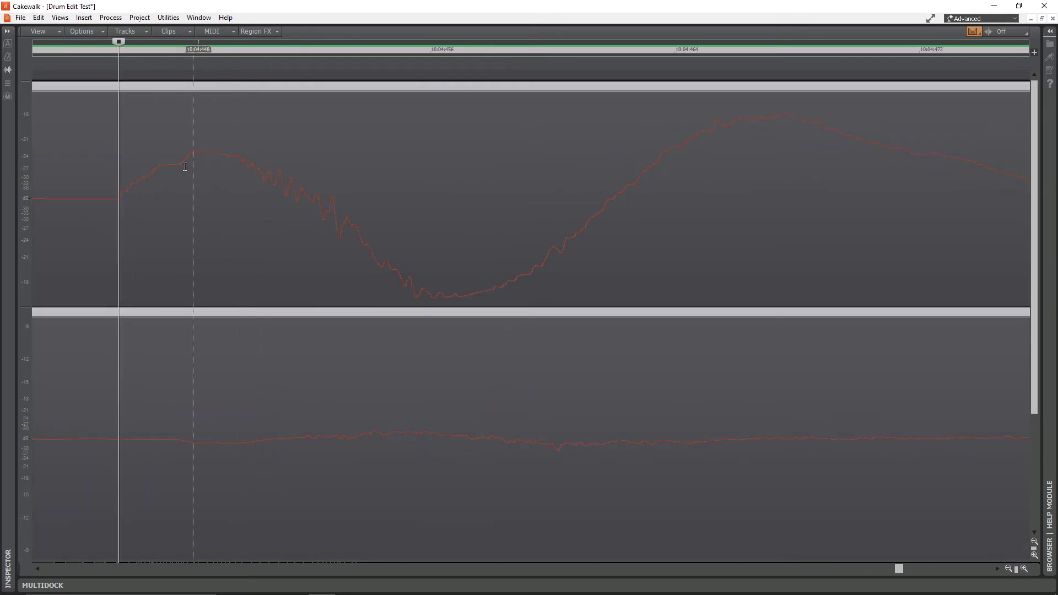
key(alt+[)
key(Tab)
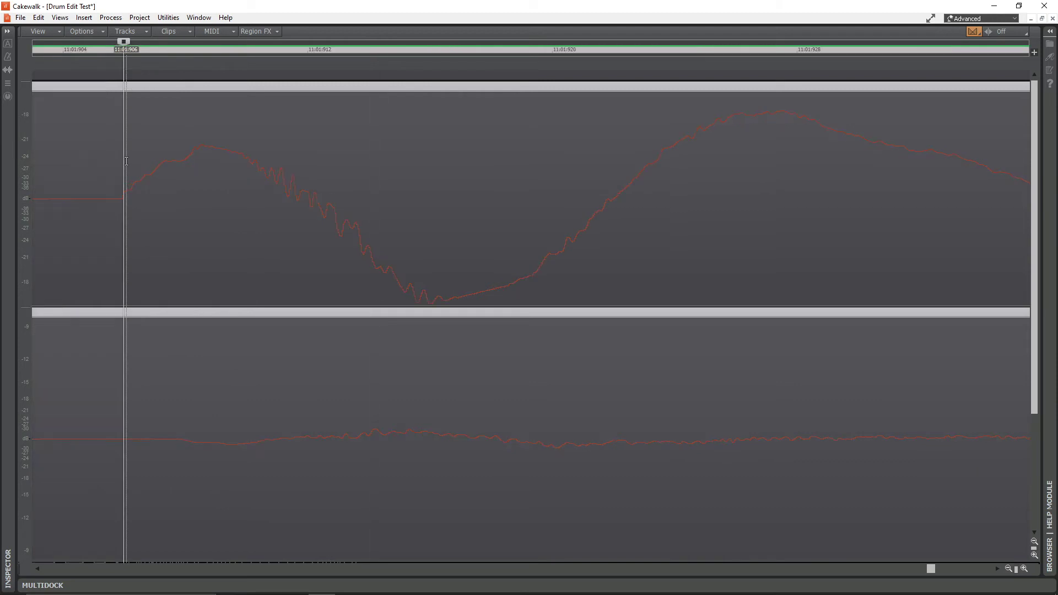
key(alt+[)
key(Tab)
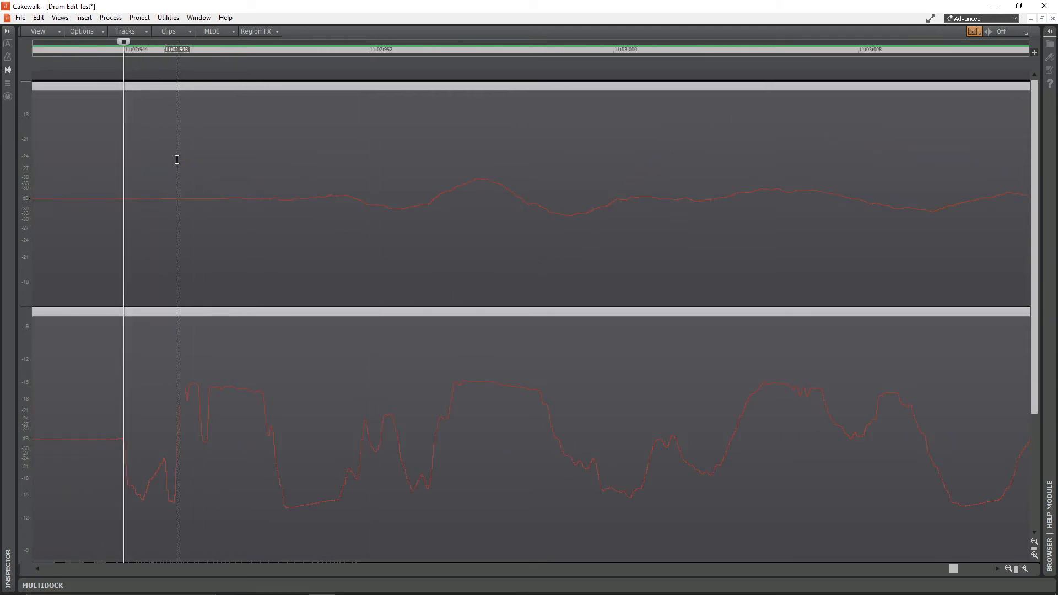
key(alt+[)
key(Tab)
key(Tab)
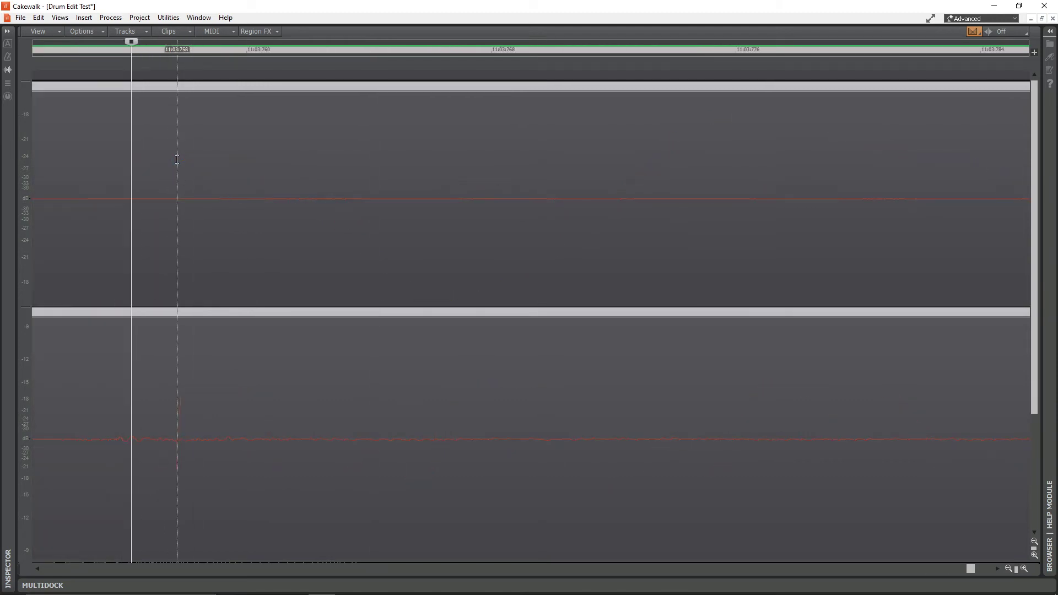
key(Tab)
key(Tab)
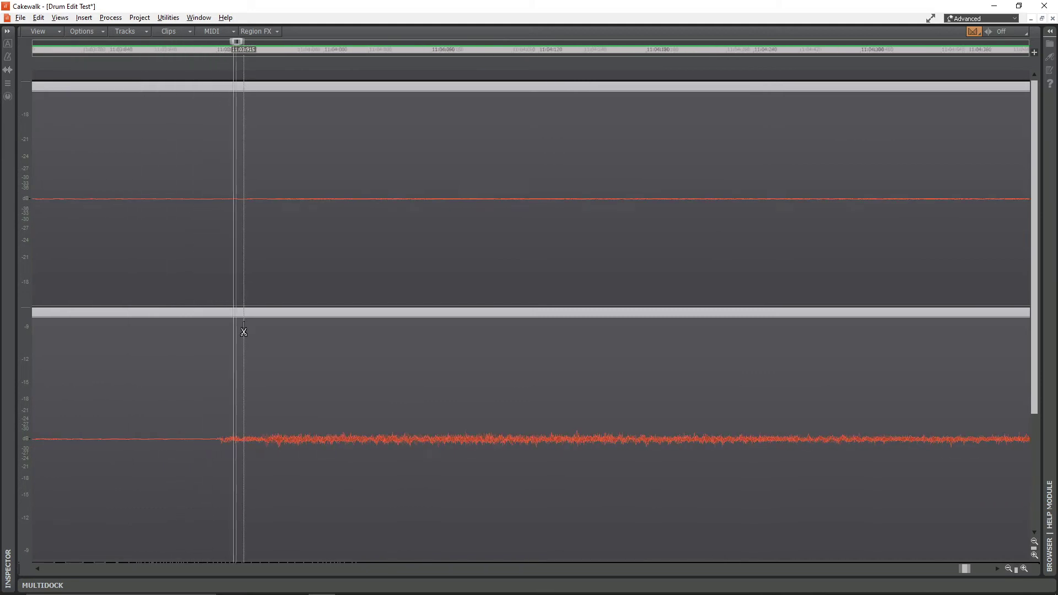
scroll(242, 331, down, 5)
Step: Show the Control Bar again and expand the track pane to reveal the Kick and Snare Top headers
scroll(282, 392, left, 5)
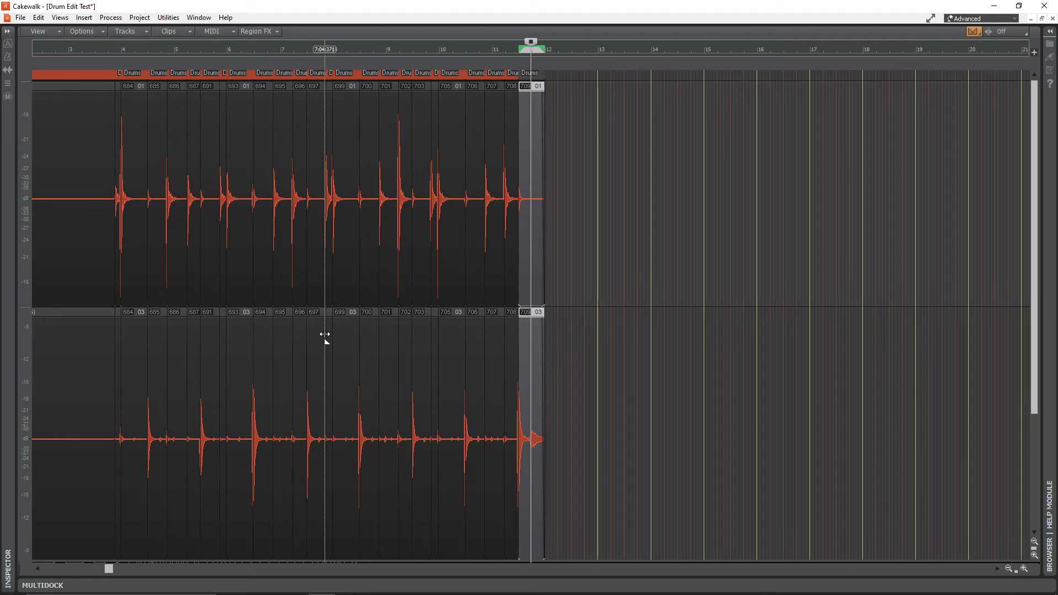
key(c)
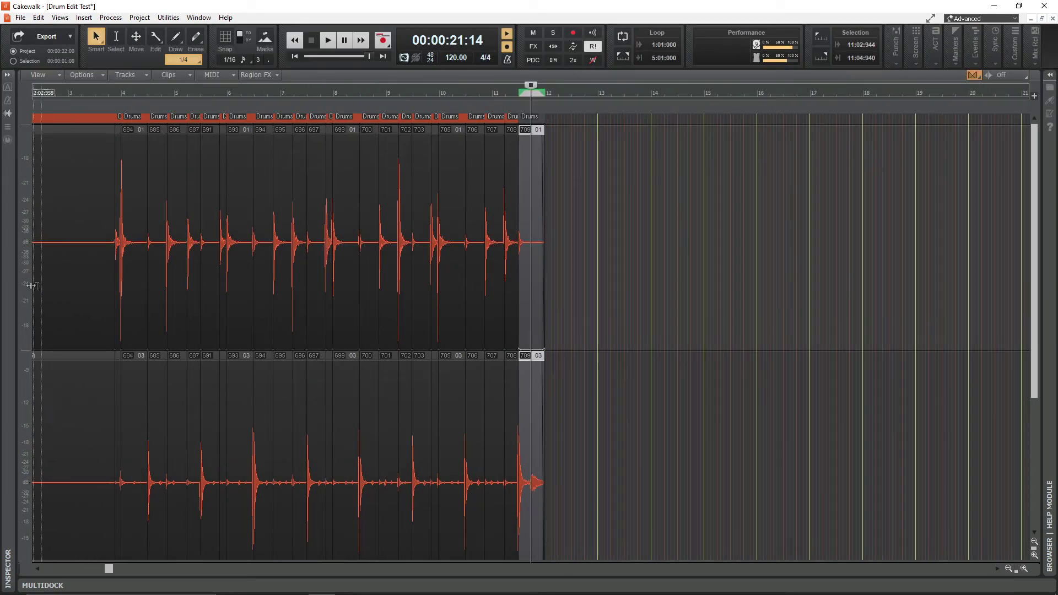
click(32, 285)
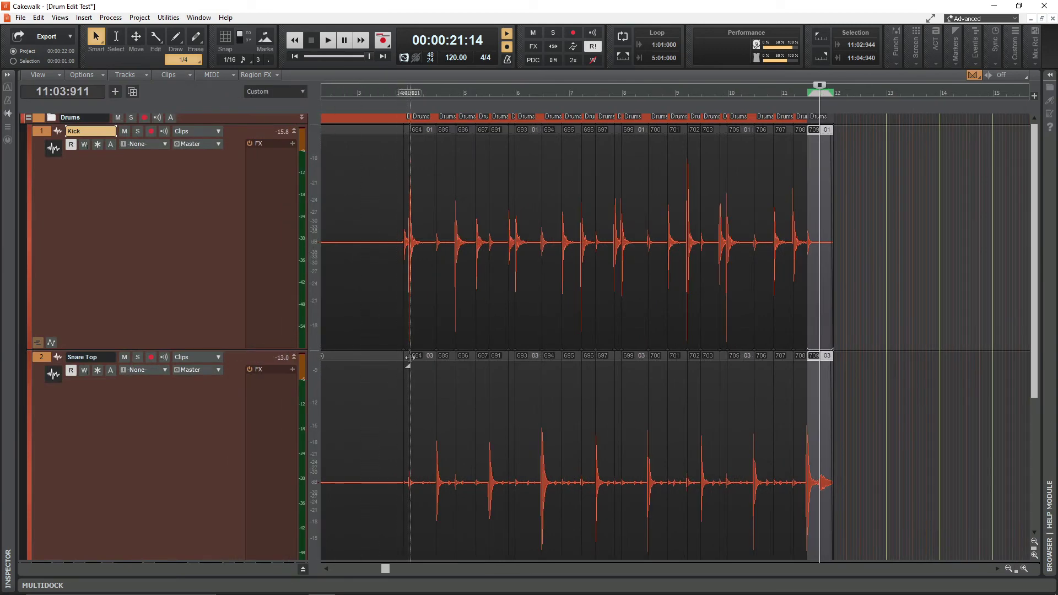
scroll(408, 357, down, 1)
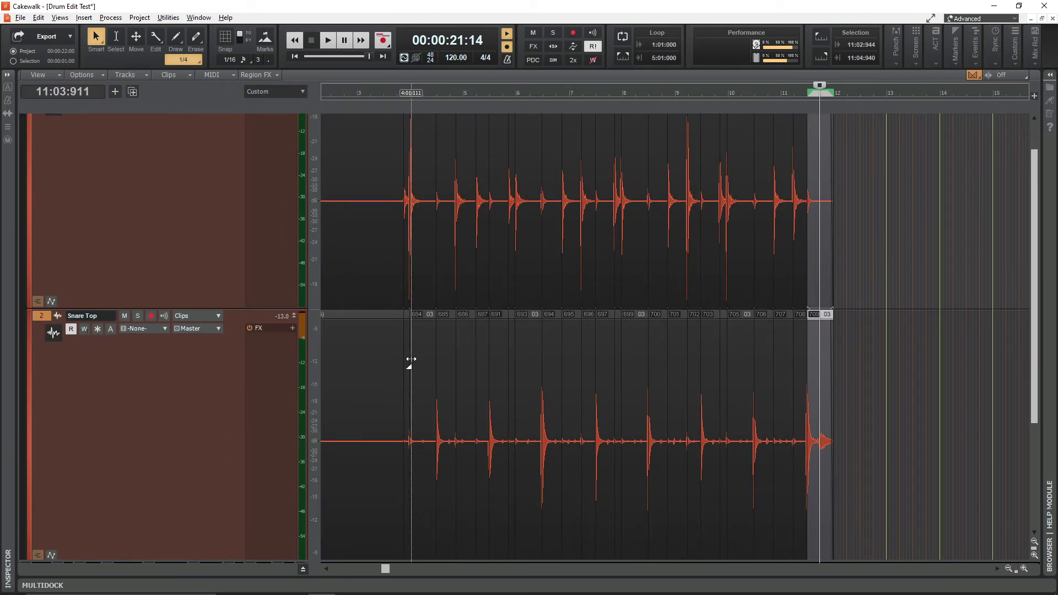
key(h)
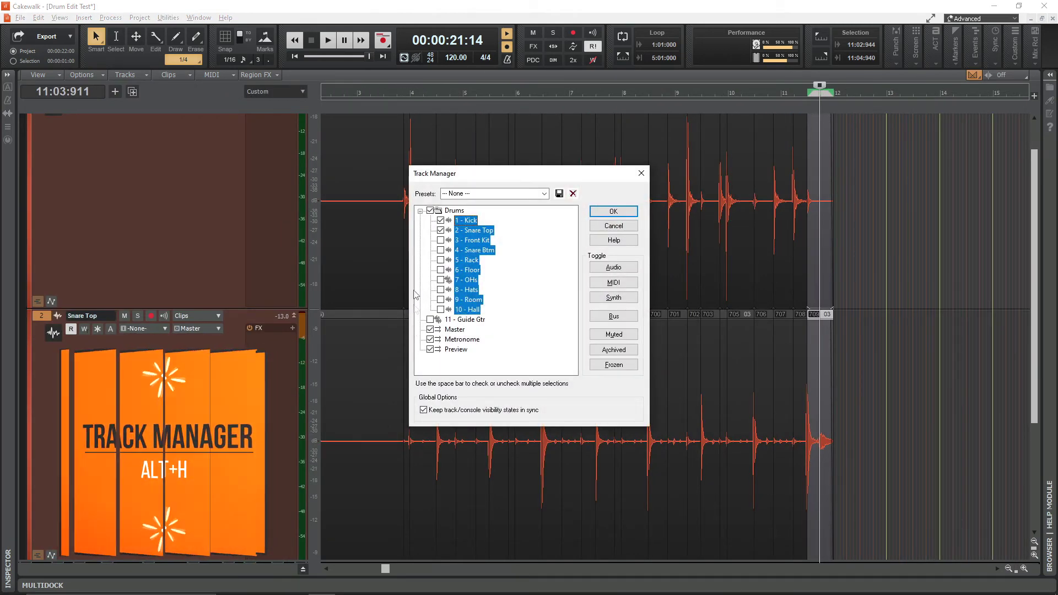
Step: In Track Manager, make all ten Drums folder tracks plus Guide Gtr visible
click(431, 211)
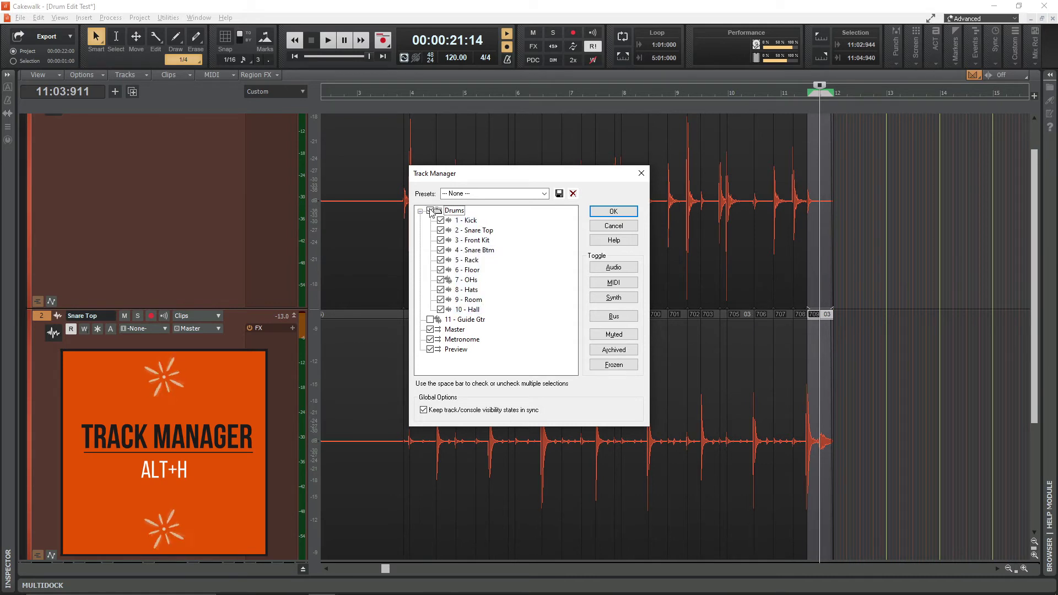
click(431, 211)
click(430, 320)
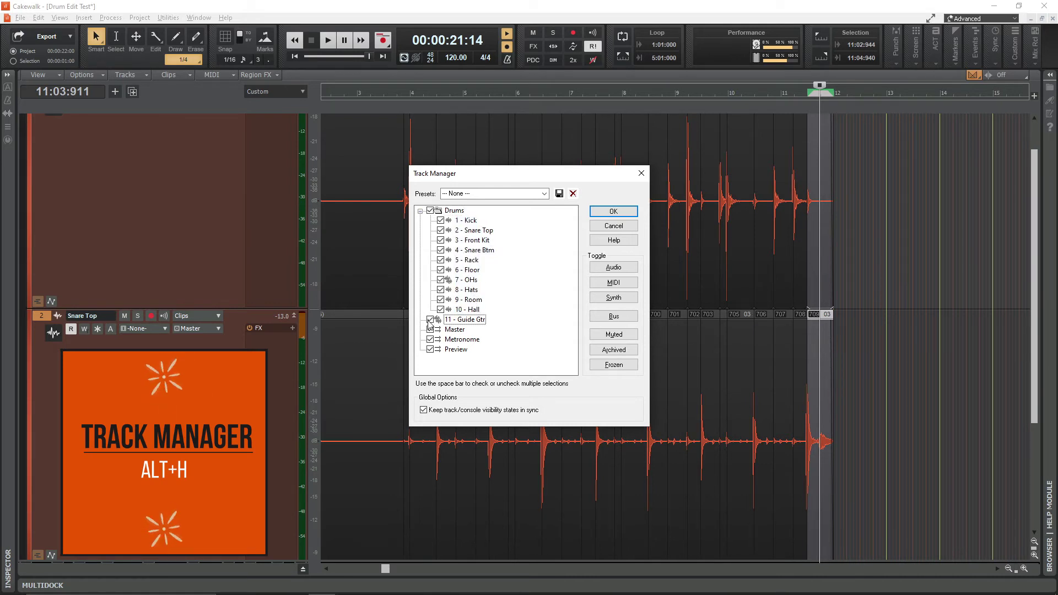
click(613, 211)
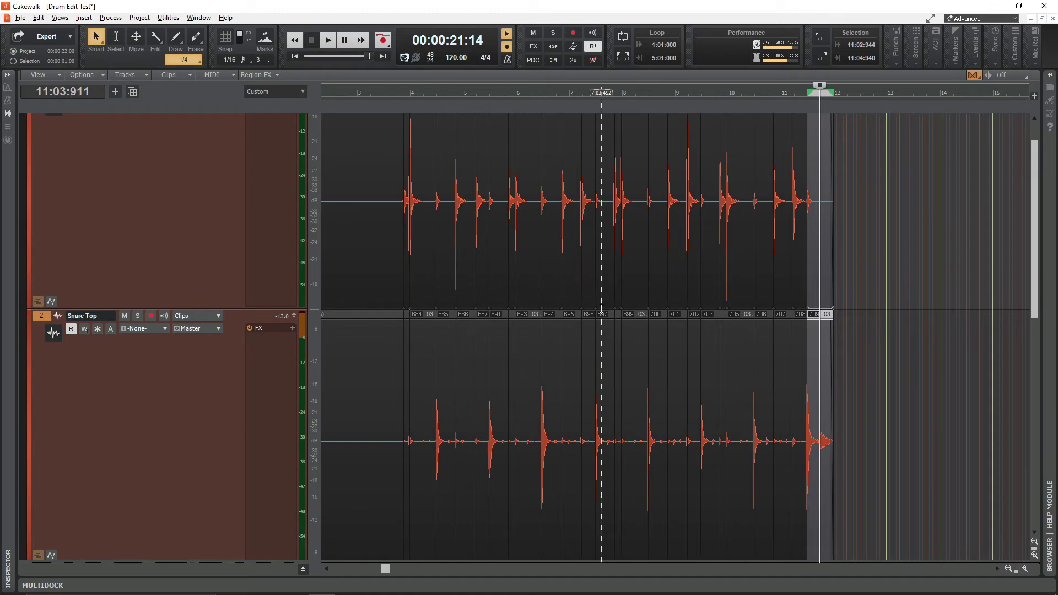
key(f)
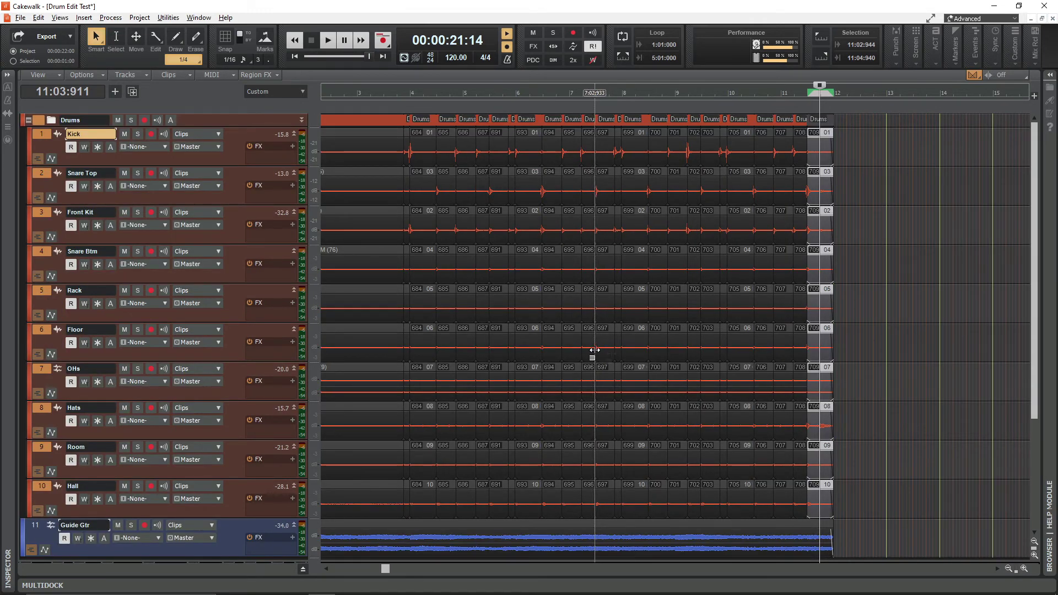
Step: Zoom out to the whole song and select every clip from 1:01:000 to 12:01:753
key(ctrl+Left)
key(ctrl+Left)
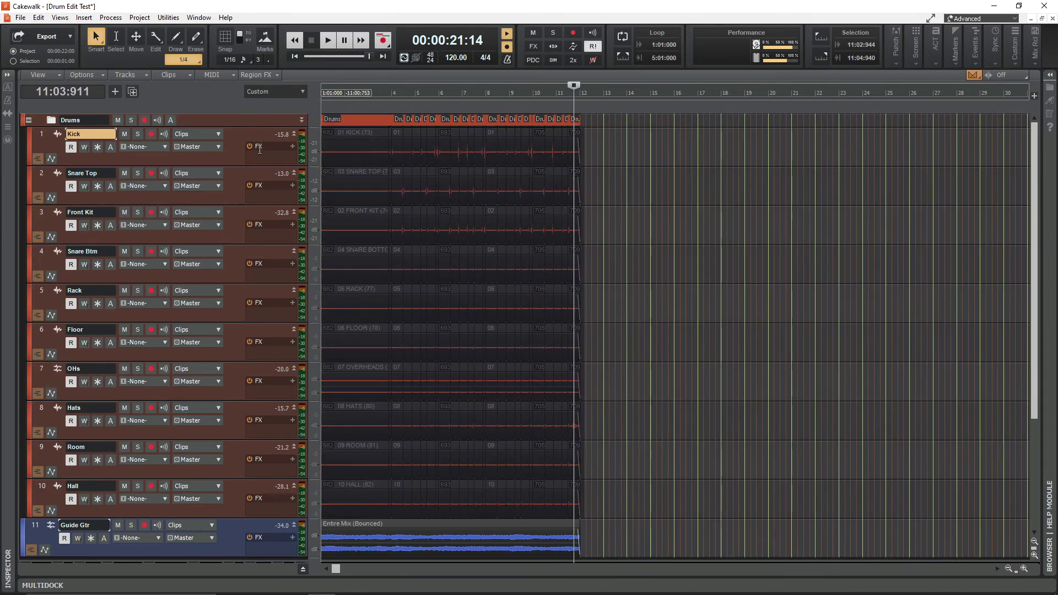
key(ctrl+a)
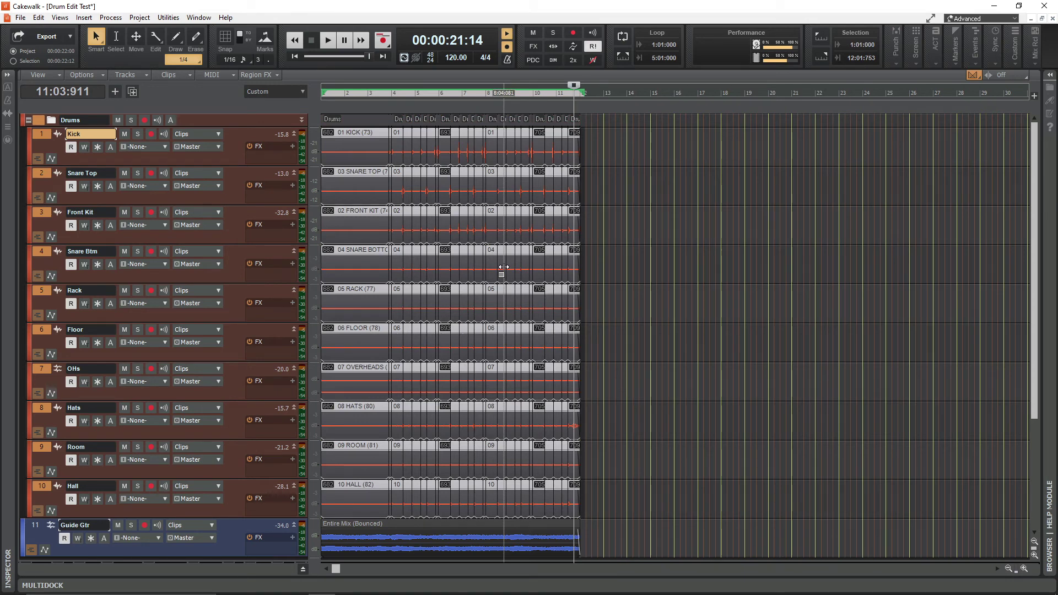
key(q)
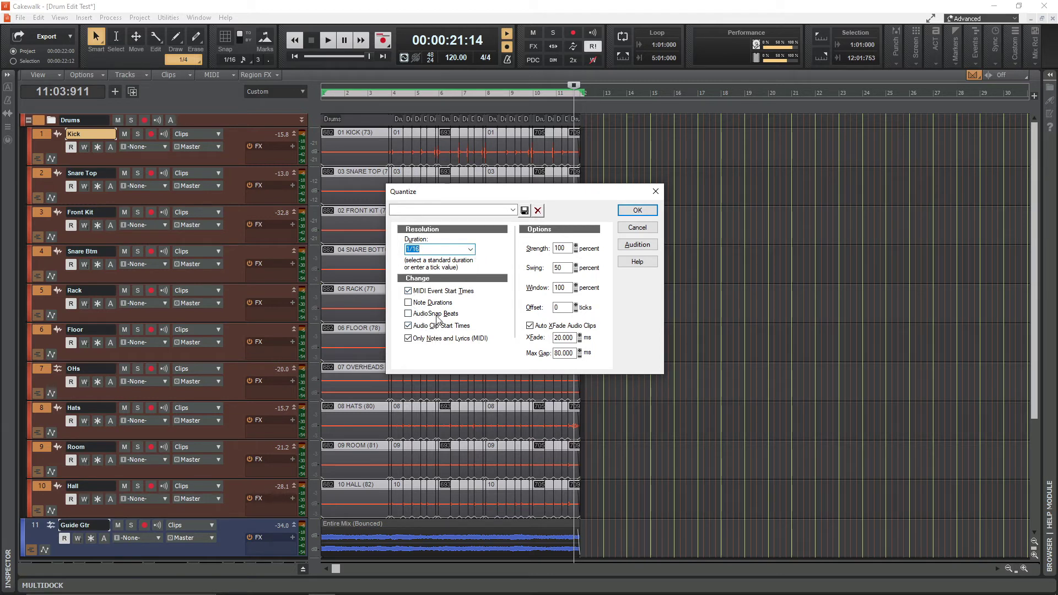
Step: Quantize the audio clip start times to 1/16 at 100 percent strength, keeping Auto XFade
click(408, 313)
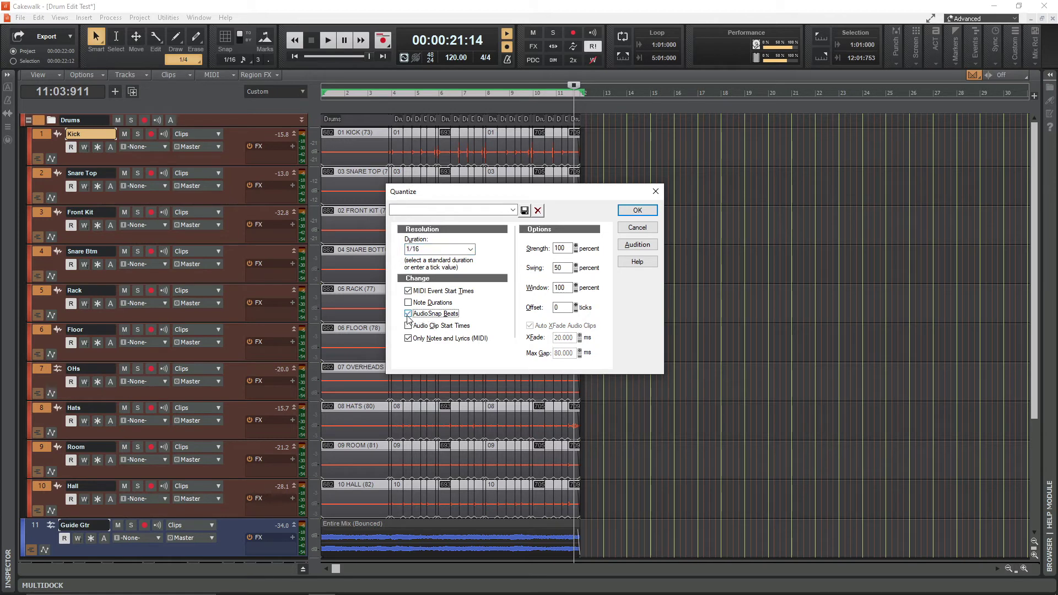
click(408, 326)
click(408, 327)
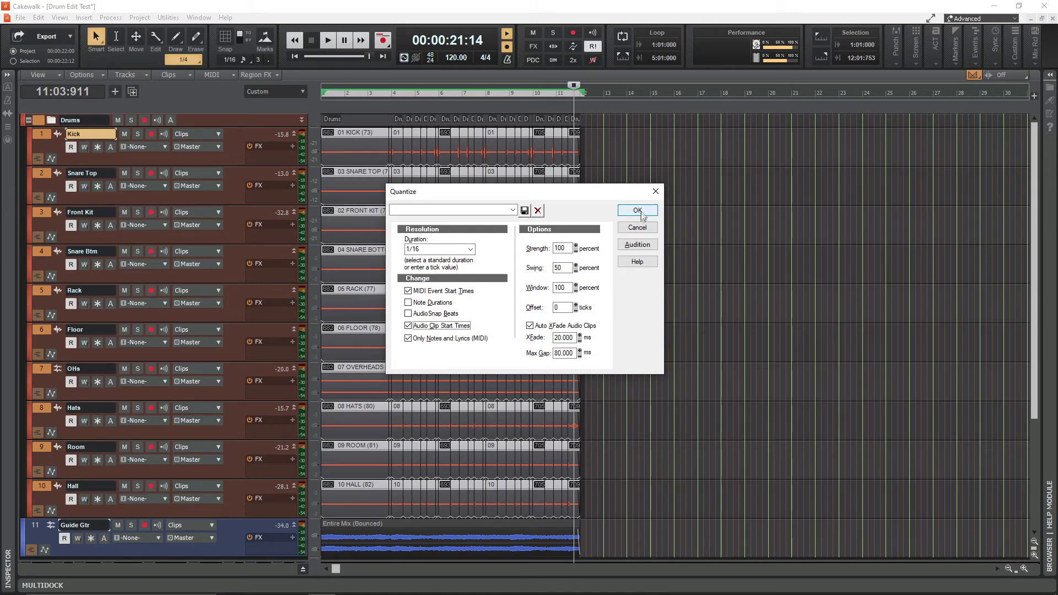
click(637, 210)
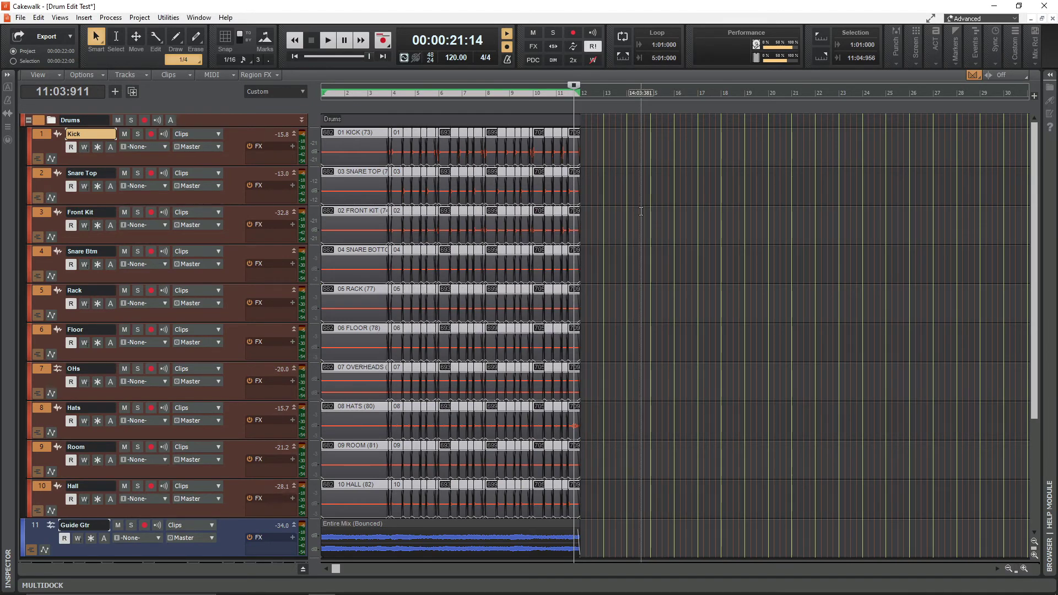
Step: Turn on grid snap, enlarge the Kick track, and zoom in on the 3:04:480 split crossfade
key(n)
click(389, 93)
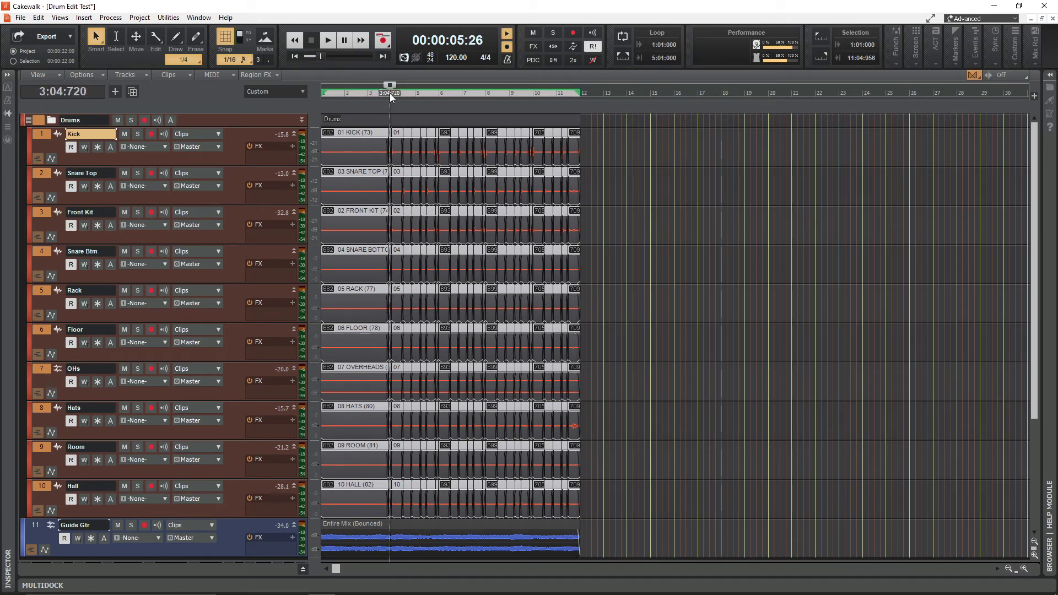
key(ctrl+Right)
key(ctrl+Right)
key(ctrl+Right)
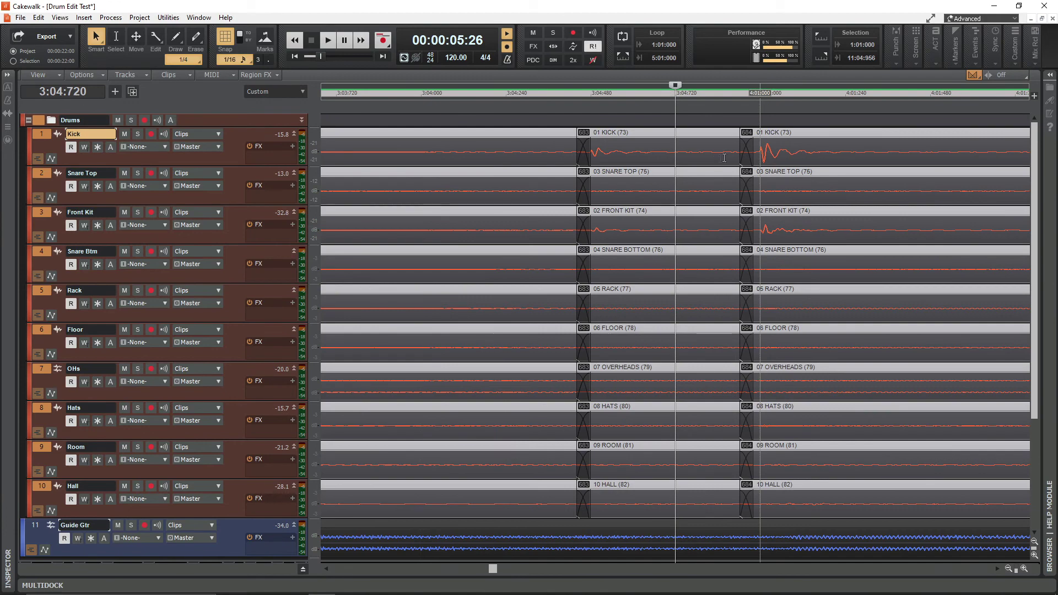
key(ctrl+Right)
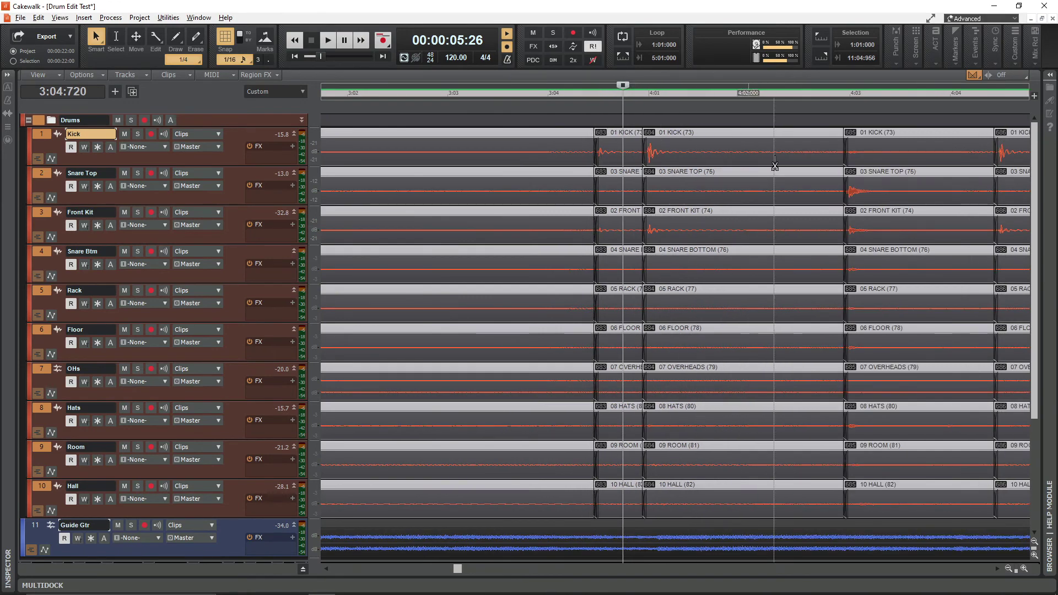
key(ctrl+Left)
key(ctrl+Left)
key(ctrl+Right)
key(ctrl+Right)
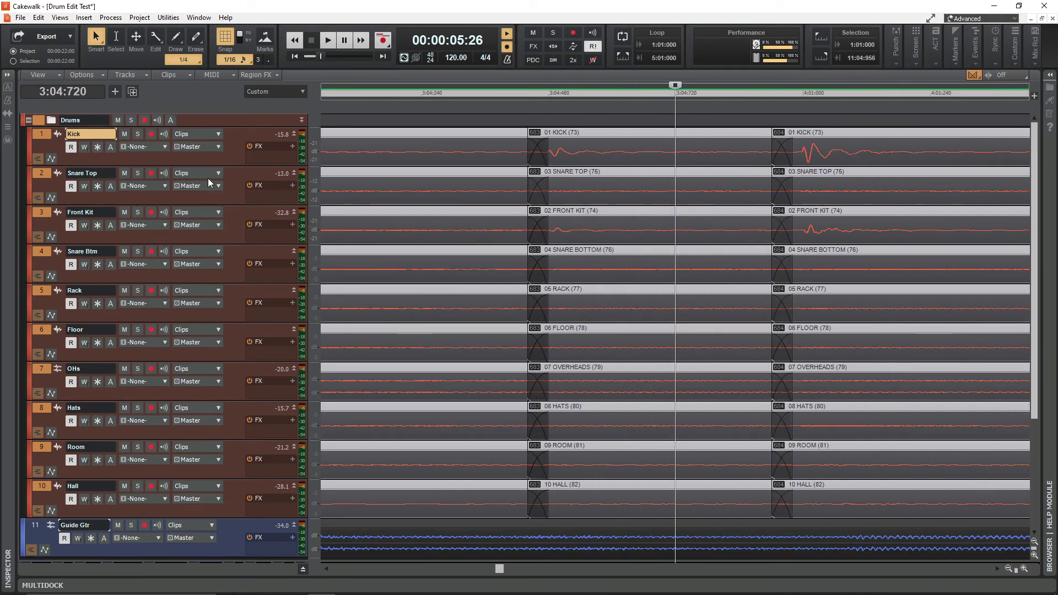
key(ctrl+shift+Down)
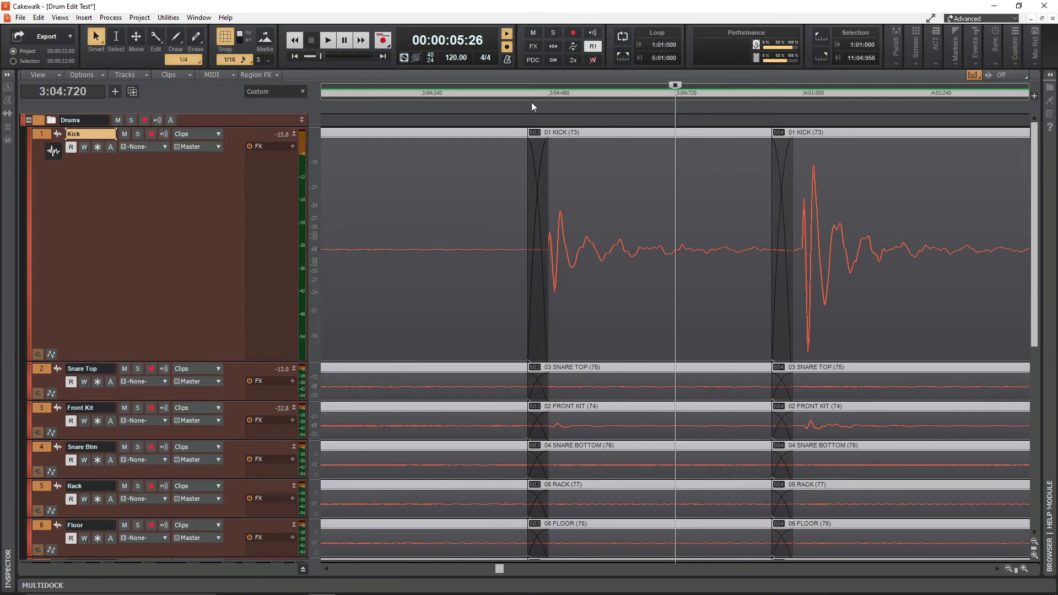
click(549, 95)
key(ctrl+Right)
key(ctrl+Right)
key(ctrl+Right)
key(ctrl+Right)
key(ctrl+Right)
key(ctrl+Right)
key(ctrl+Right)
key(ctrl+Right)
key(ctrl+Right)
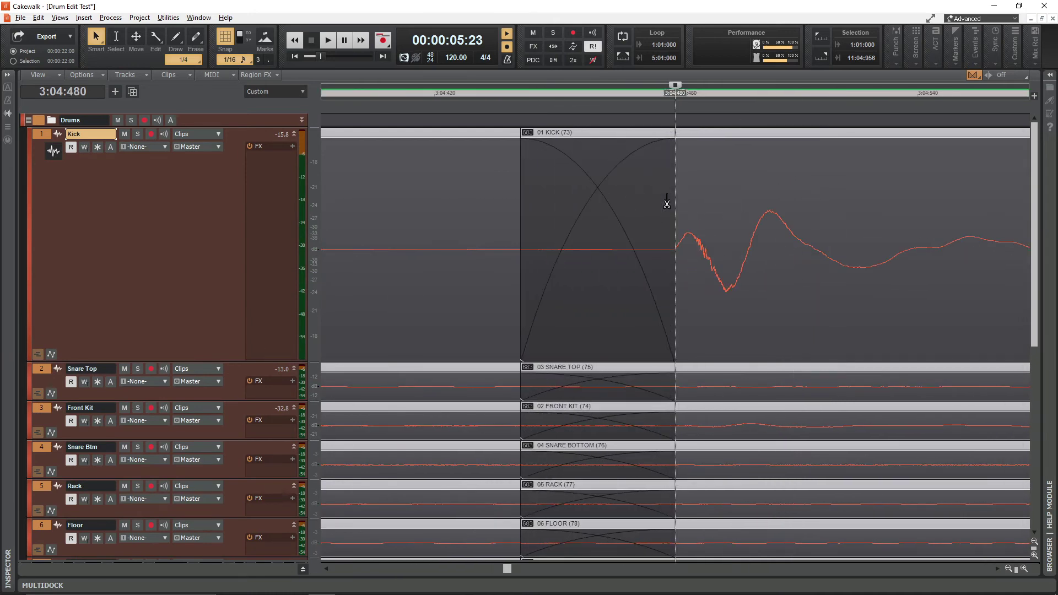
key(ctrl+Left)
key(ctrl+Left)
key(ctrl+Left)
key(ctrl+Left)
key(ctrl+Left)
key(ctrl+Left)
key(ctrl+Left)
key(ctrl+Left)
key(ctrl+Left)
key(ctrl+Left)
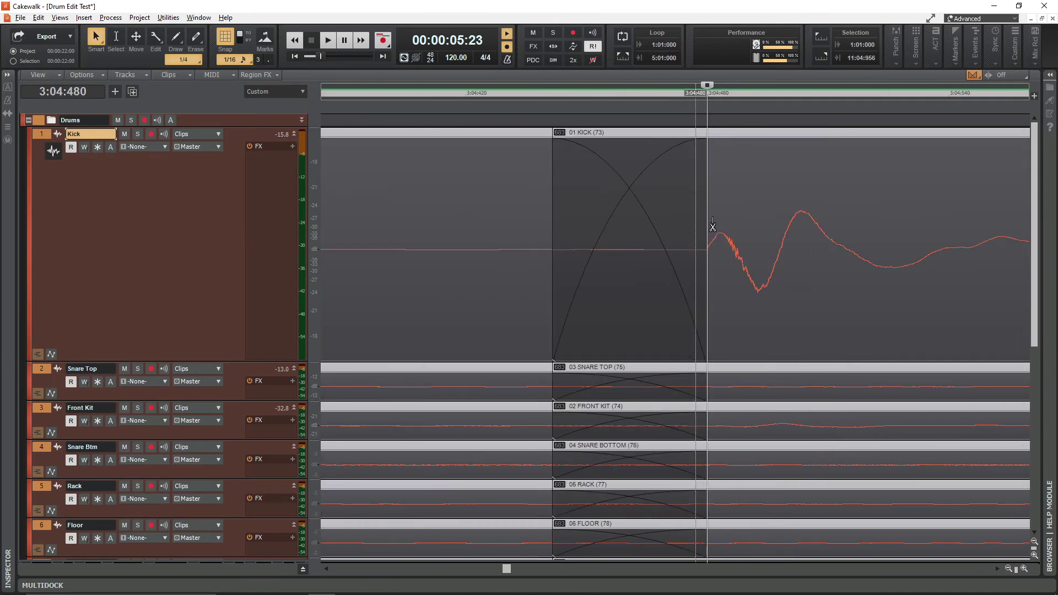
Step: Check the kick hits at 4:01:000 and 4:04:480, zooming to sample level
click(881, 98)
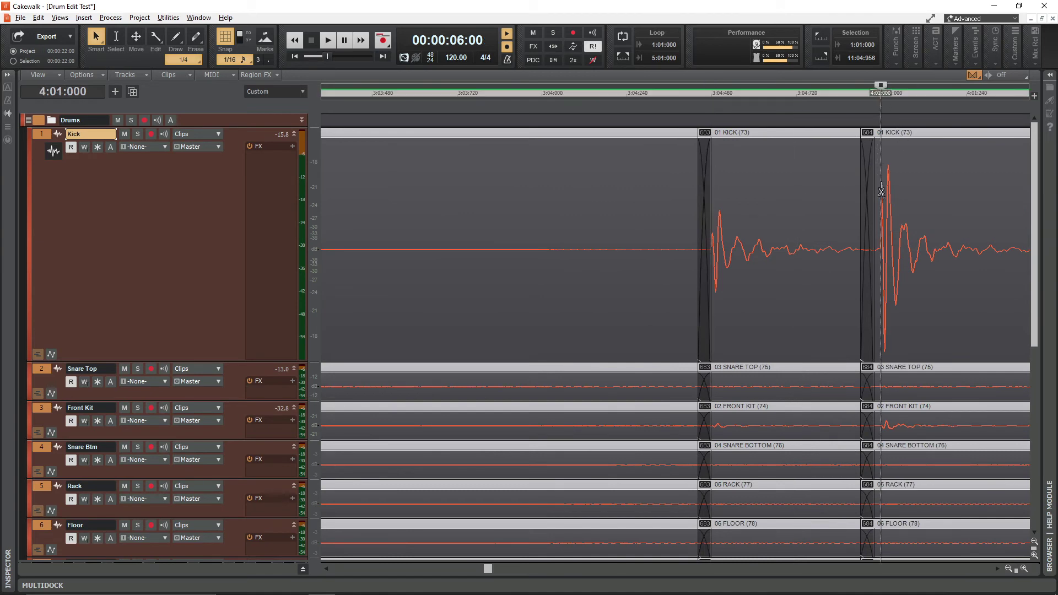
key(ctrl+Right)
key(ctrl+Right)
key(ctrl+Right)
key(ctrl+Right)
key(ctrl+Right)
key(ctrl+Right)
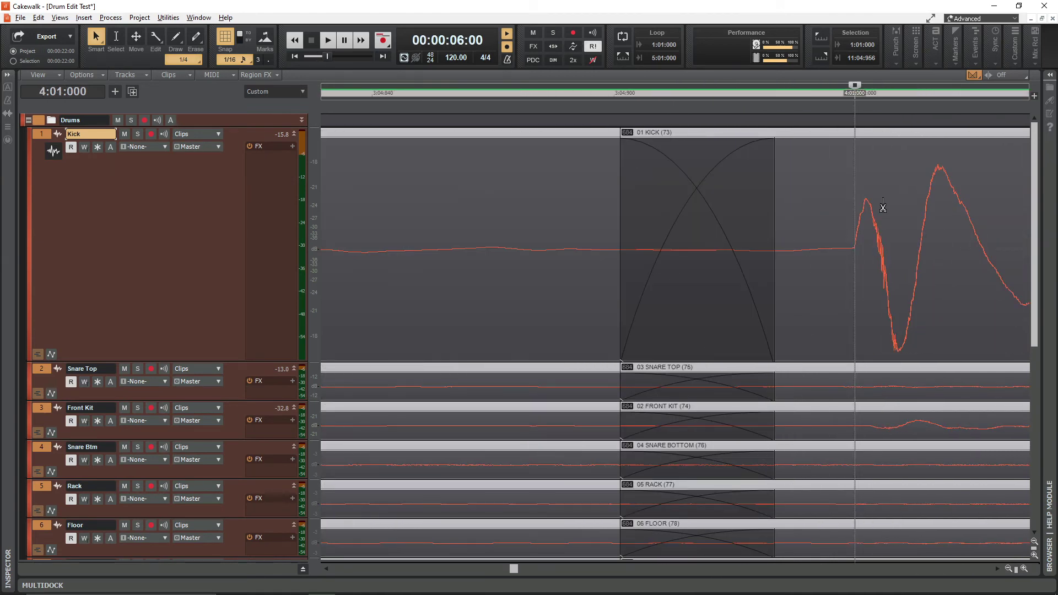
key(ctrl+Left)
key(ctrl+Left)
key(ctrl+Left)
key(ctrl+Left)
key(ctrl+Left)
key(ctrl+Left)
key(ctrl+Left)
key(ctrl+Left)
key(ctrl+Left)
key(ctrl+Left)
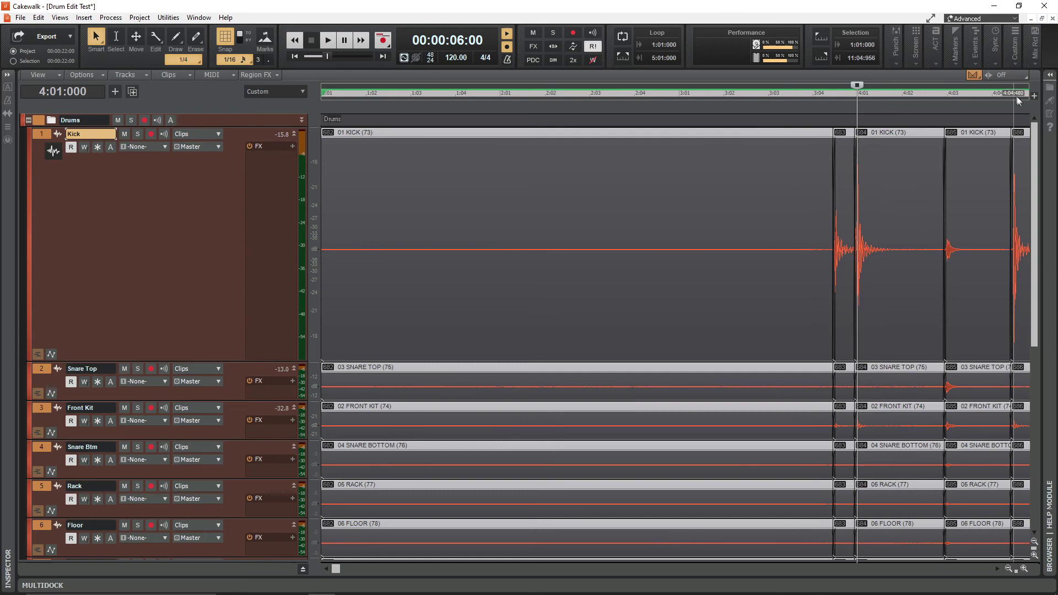
click(1015, 93)
key(ctrl+Right)
key(ctrl+Right)
key(ctrl+Right)
key(ctrl+Right)
key(ctrl+Right)
key(ctrl+Right)
key(ctrl+Right)
key(ctrl+Right)
key(ctrl+Right)
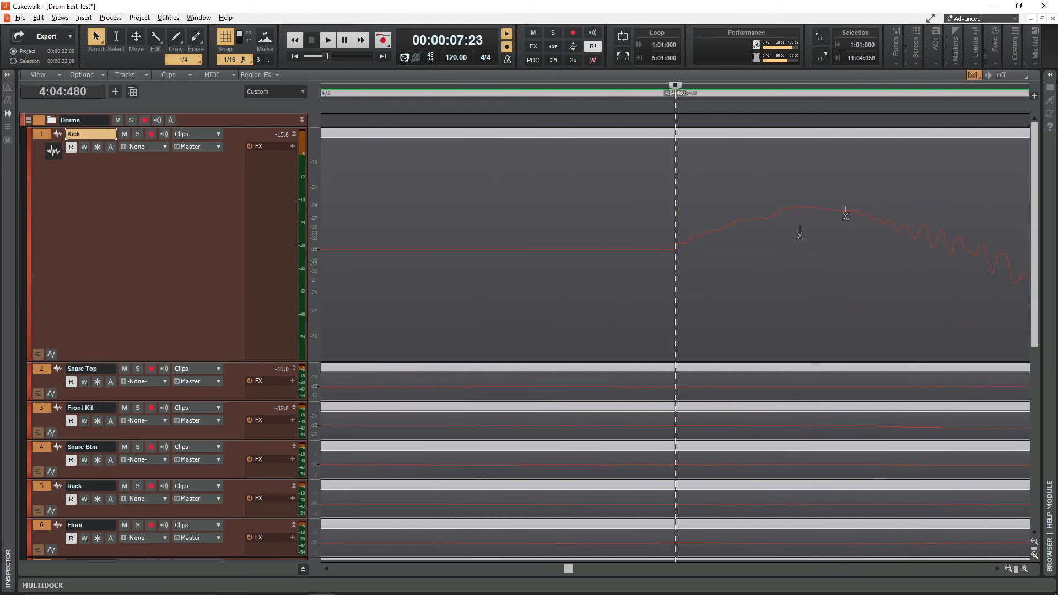
scroll(528, 288, down, 4)
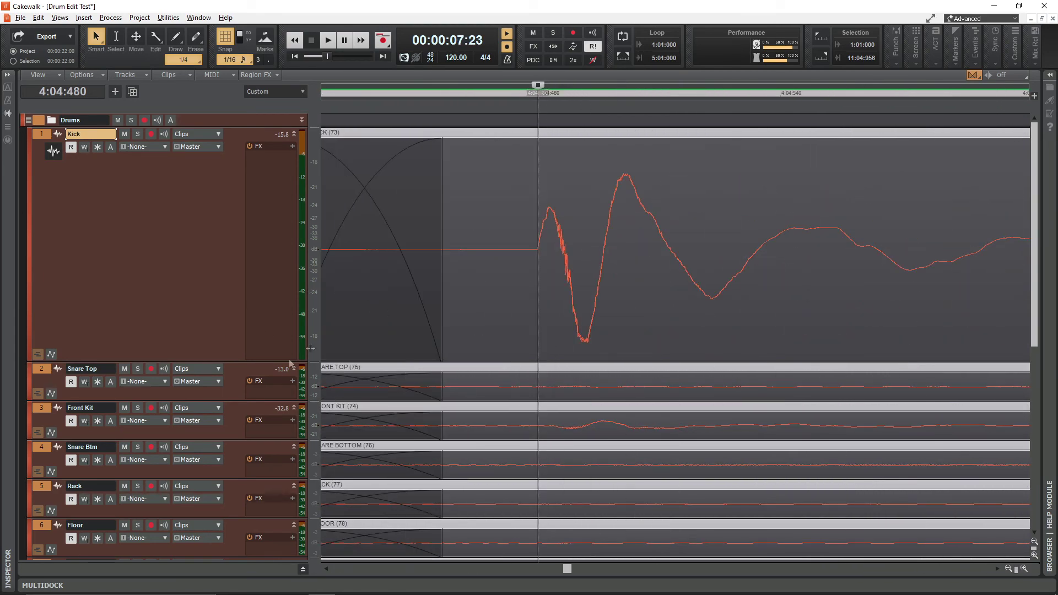
Step: Shrink the Kick track and make the Snare Top track much taller to inspect its hits
drag(250, 361, 232, 188)
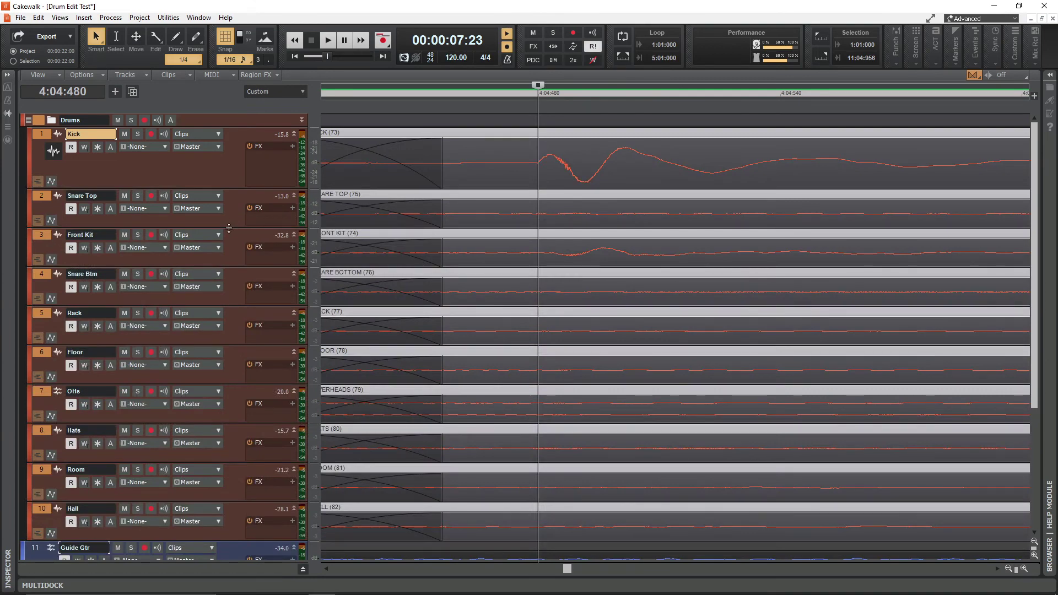
drag(226, 226, 227, 422)
scroll(668, 324, down, 3)
scroll(671, 322, down, 3)
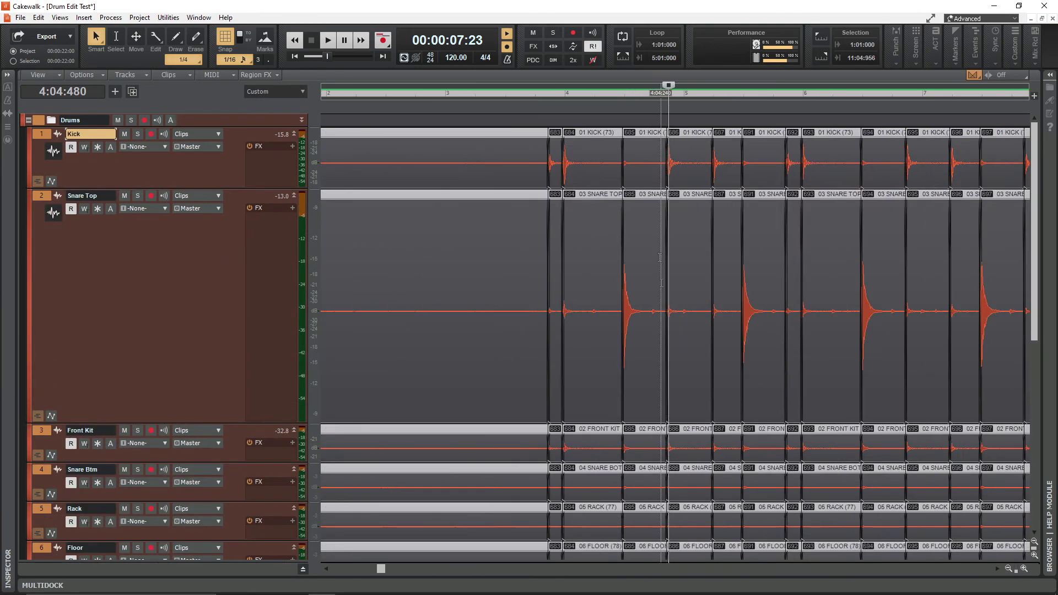
scroll(682, 295, up, 6)
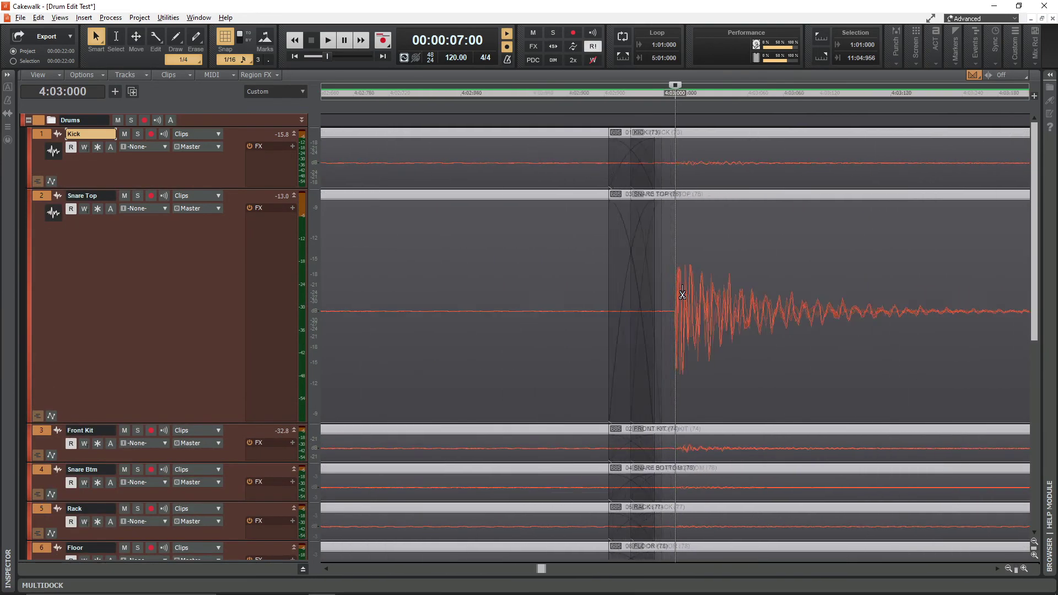
scroll(786, 308, down, 6)
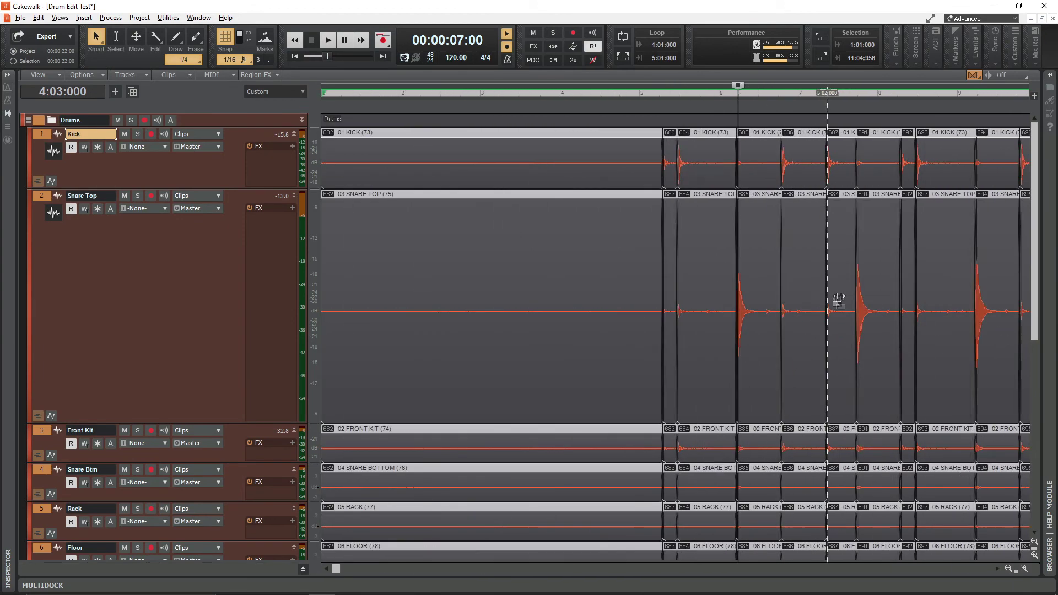
Step: Check the snare hits at 9:03:000 and 8:03:000
click(772, 95)
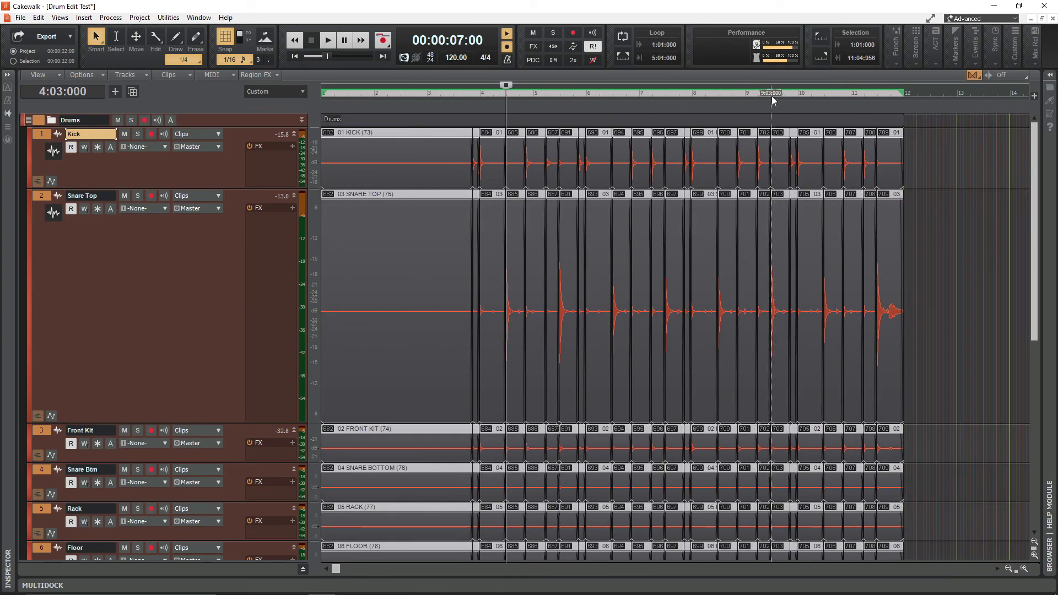
scroll(829, 281, up, 6)
scroll(829, 295, left, 3)
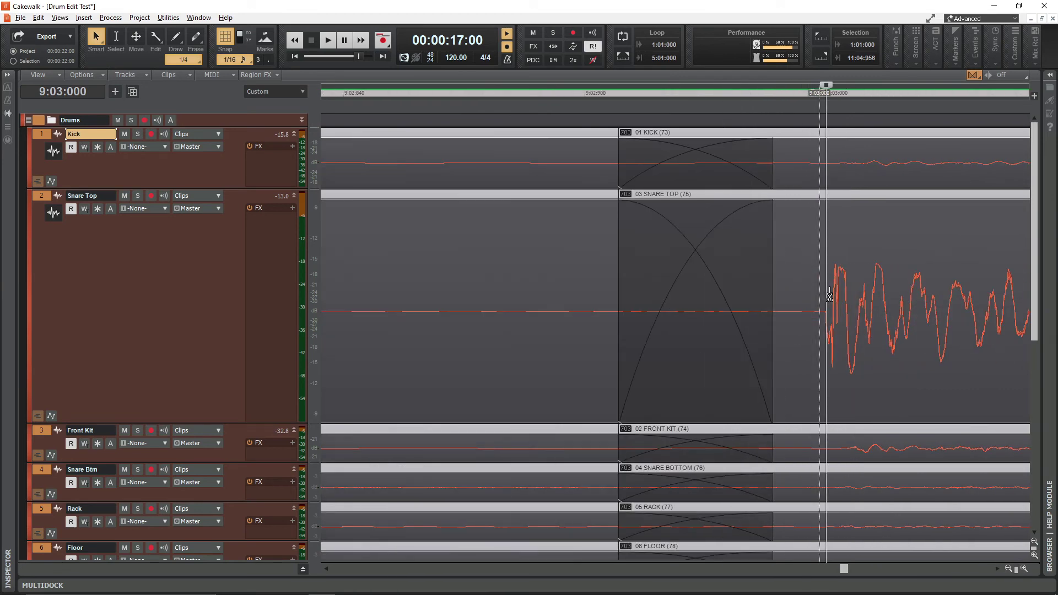
scroll(829, 296, down, 5)
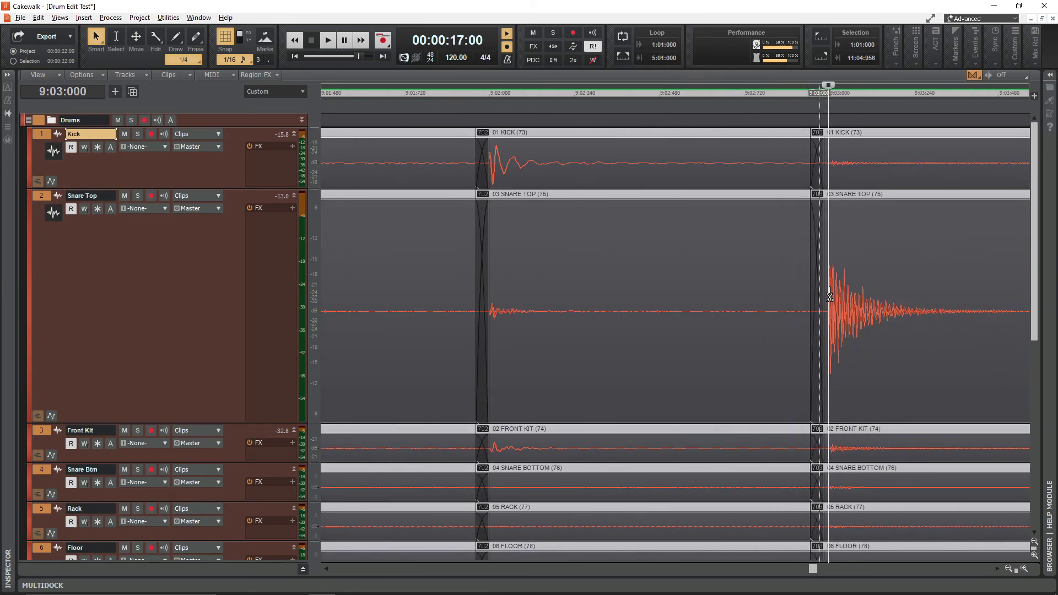
click(427, 92)
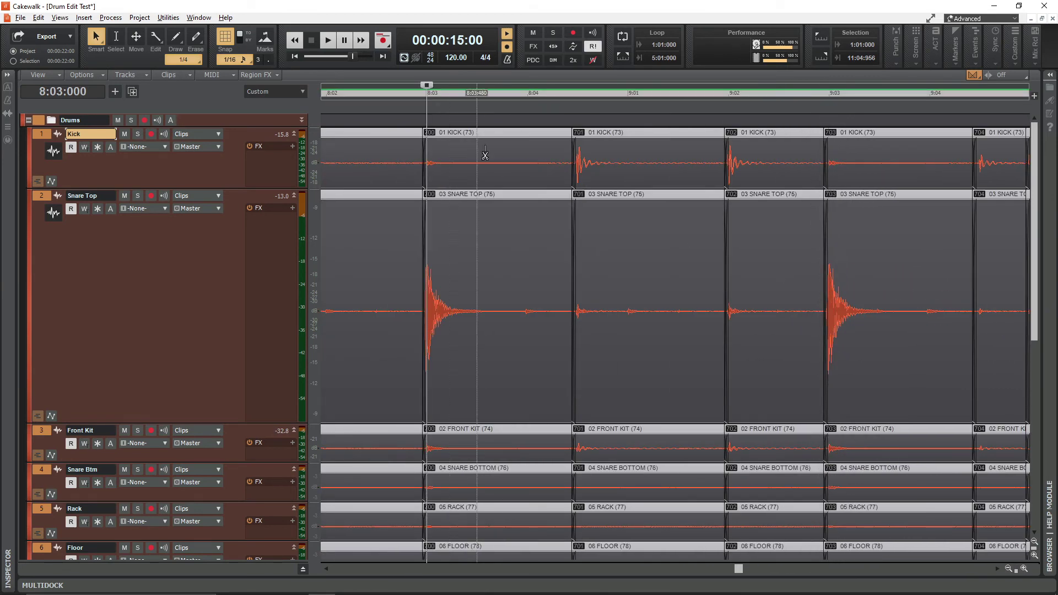
scroll(562, 204, up, 6)
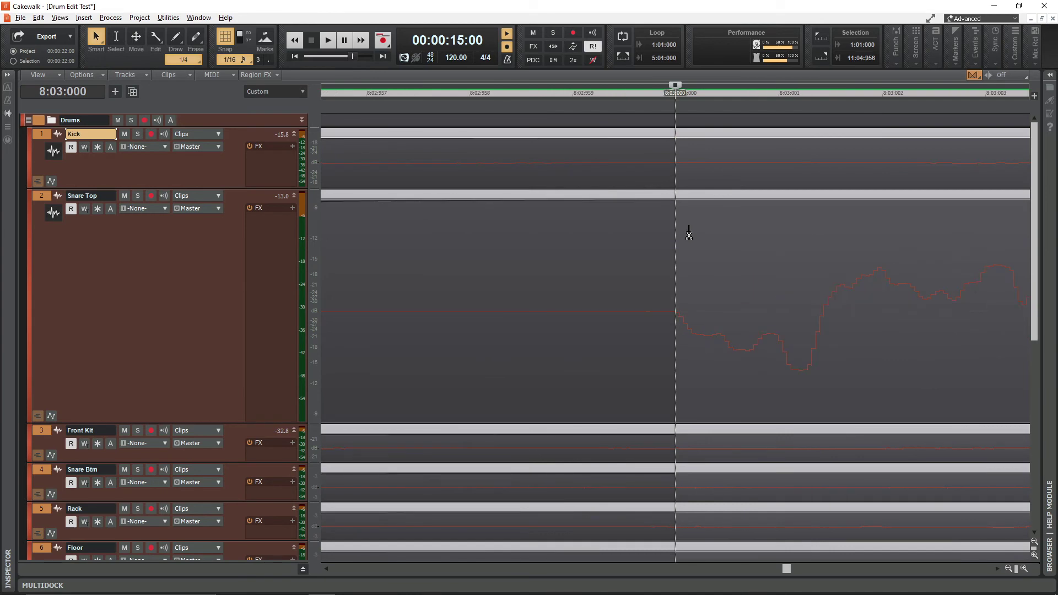
scroll(688, 234, down, 6)
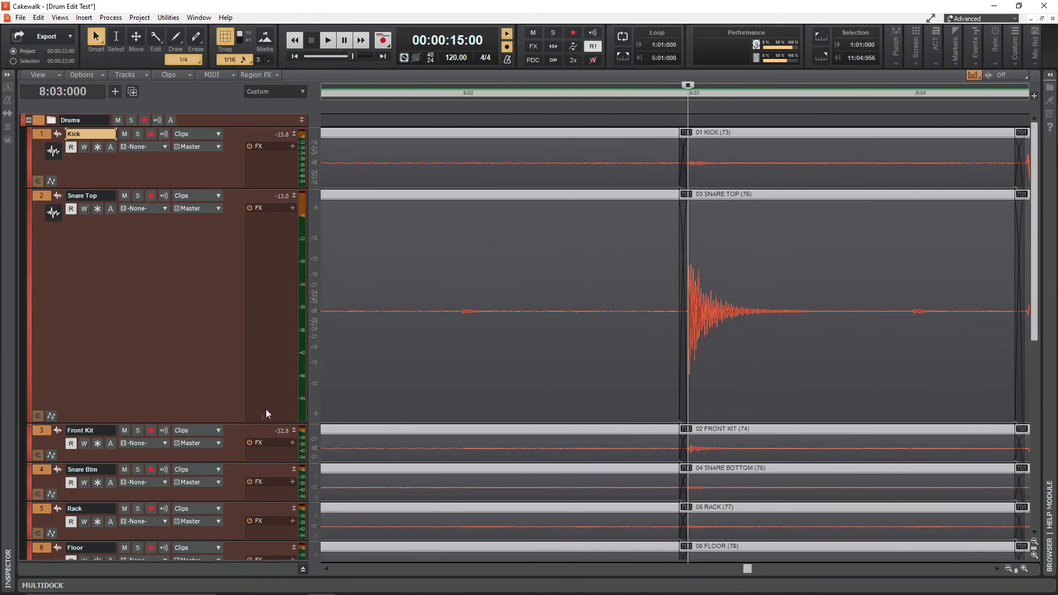
Step: Return Snare Top and Kick to compact single rows and jump back to the project start
drag(227, 424, 230, 226)
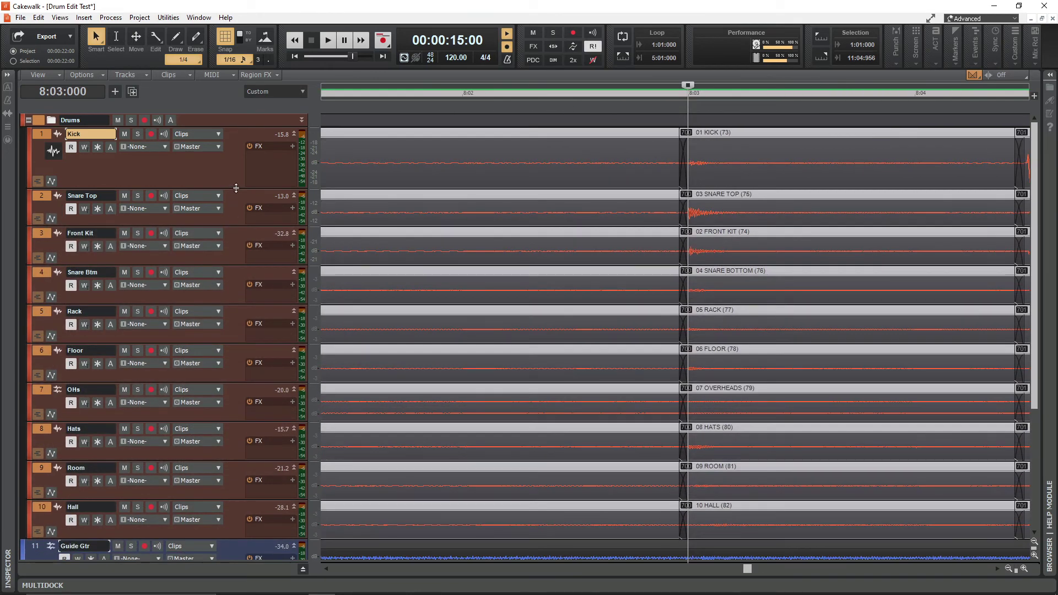
drag(234, 188, 236, 160)
drag(233, 197, 235, 185)
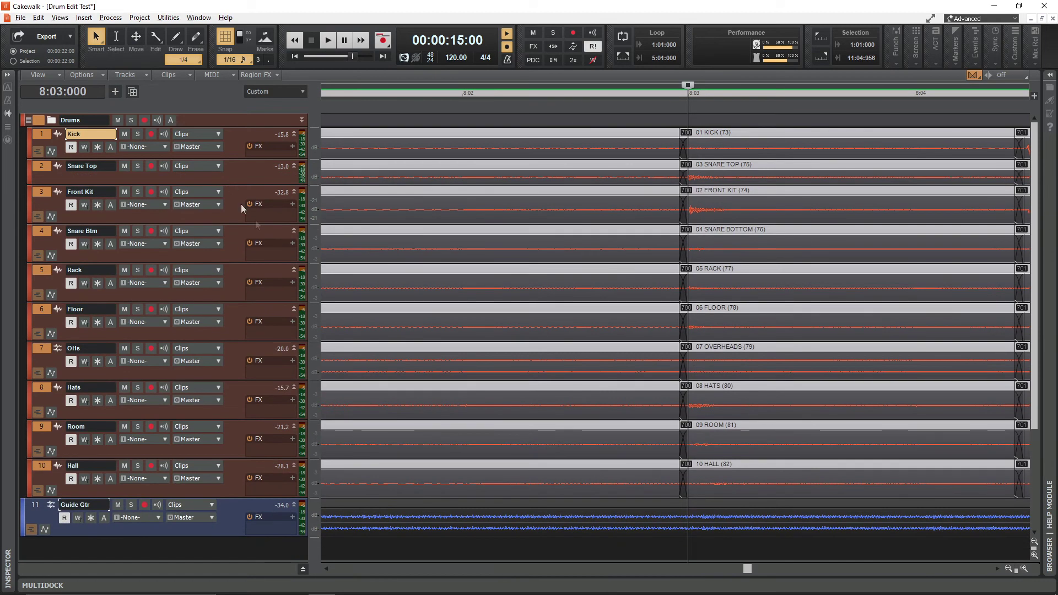
scroll(494, 295, down, 4)
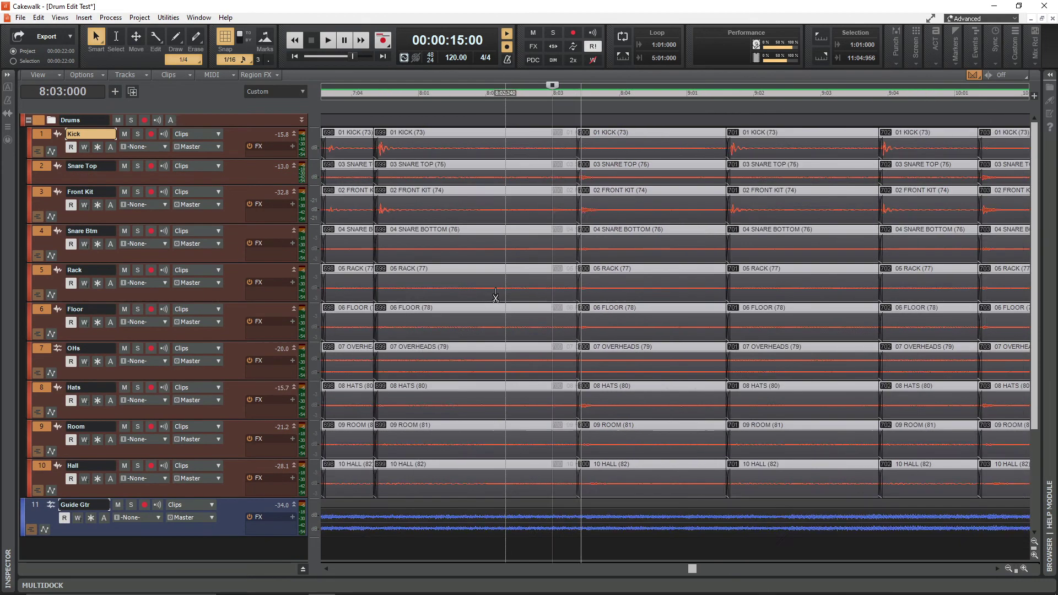
scroll(497, 297, down, 5)
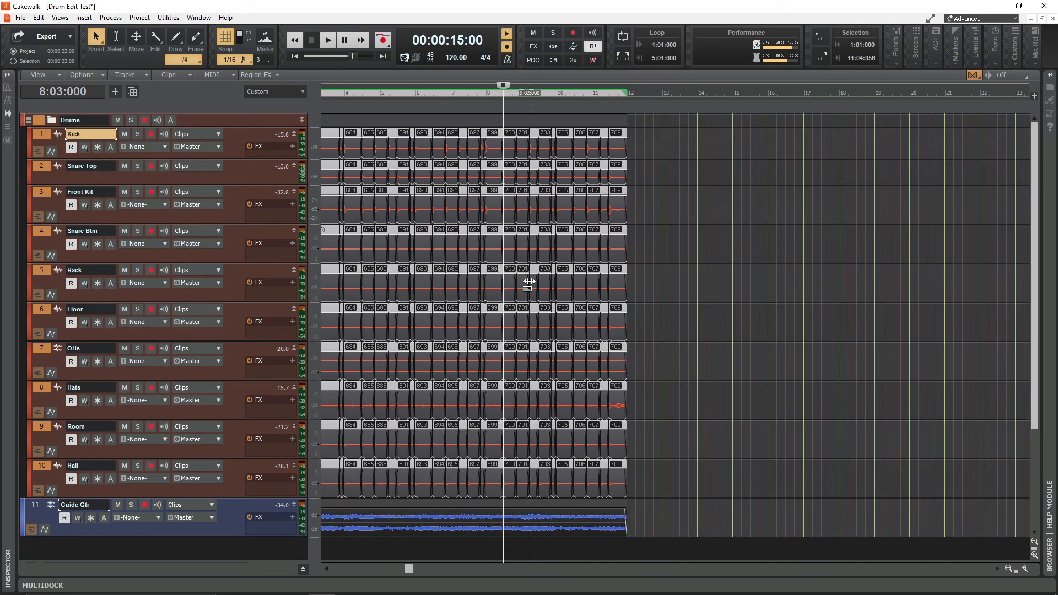
key(Home)
Step: Play back the quantized drum edit from the start
key(space)
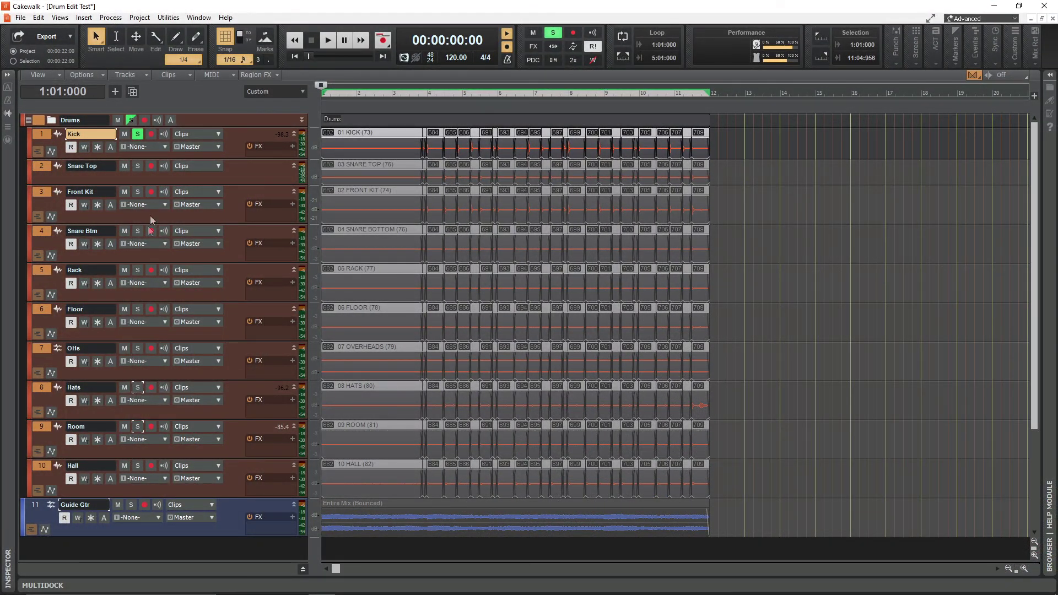
Step: Unsolo the Kick track and deselect the clips, parking the now time at 12:01:720
click(138, 134)
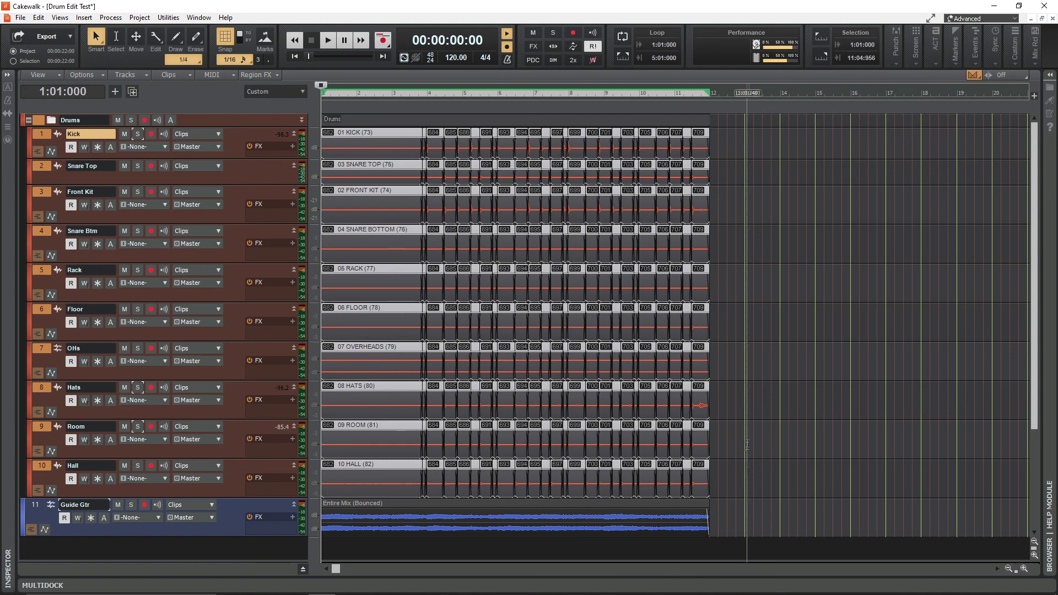
click(716, 438)
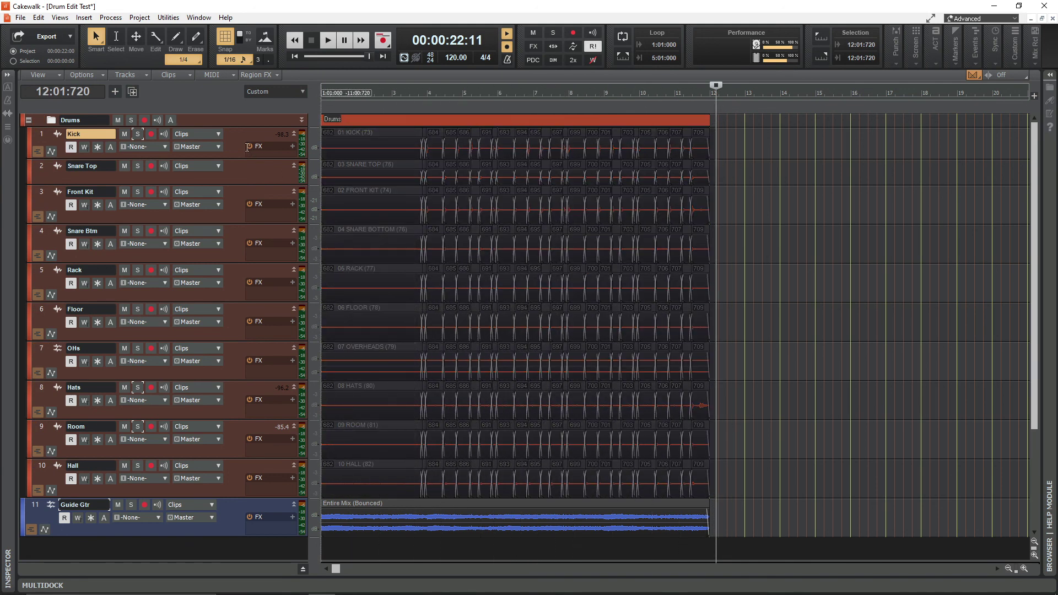
Step: Select all clips and bounce each drum track's split clips with Clips > Bounce to Clip(s)
key(ctrl+a)
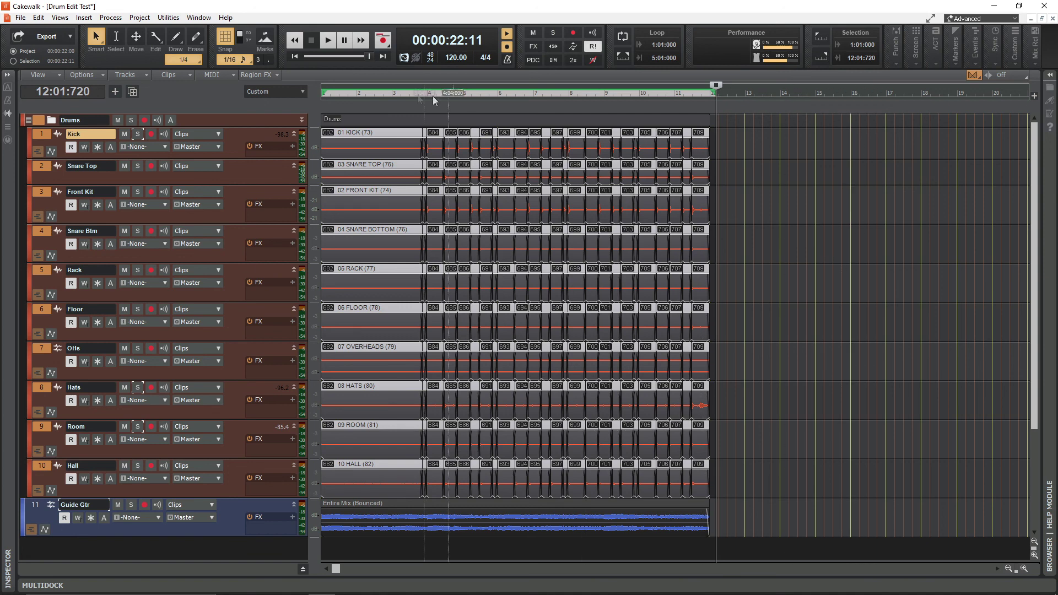
click(173, 76)
click(230, 99)
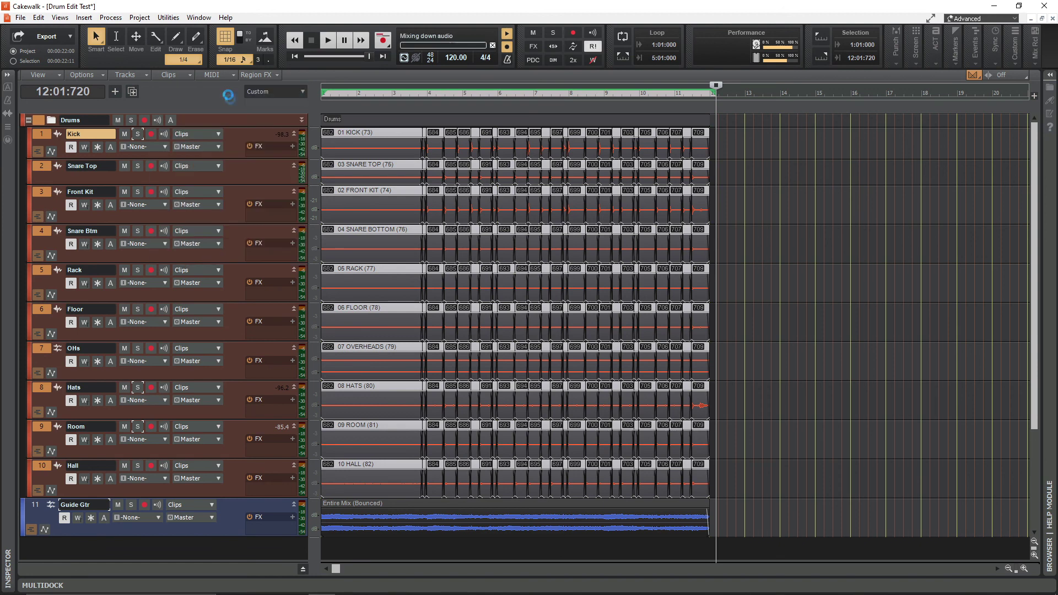